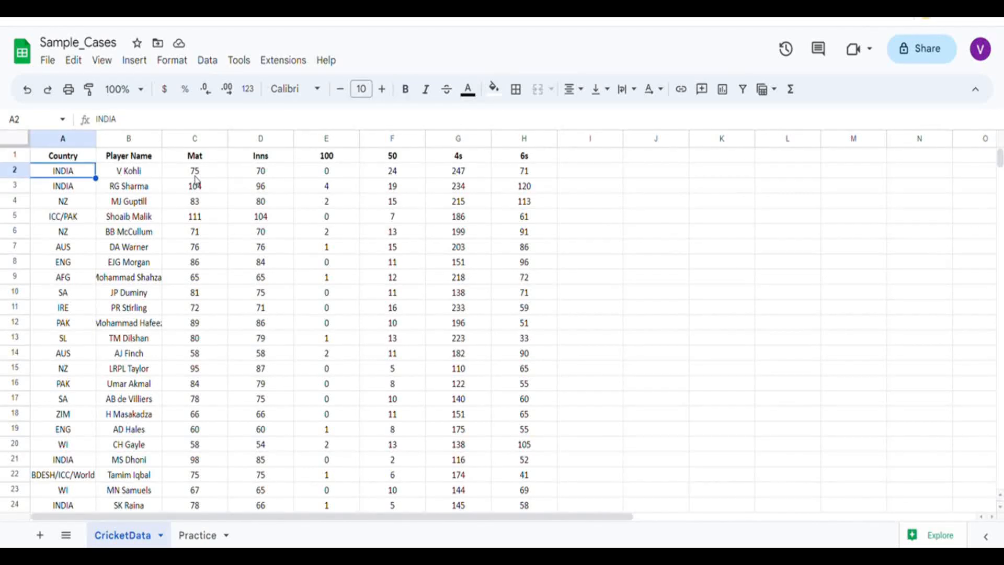
Examine the column headers and the first player's match, innings, 100, 50, 4s and 6s values in the CricketData sheet.
key(Up)
key(Right)
key(Right)
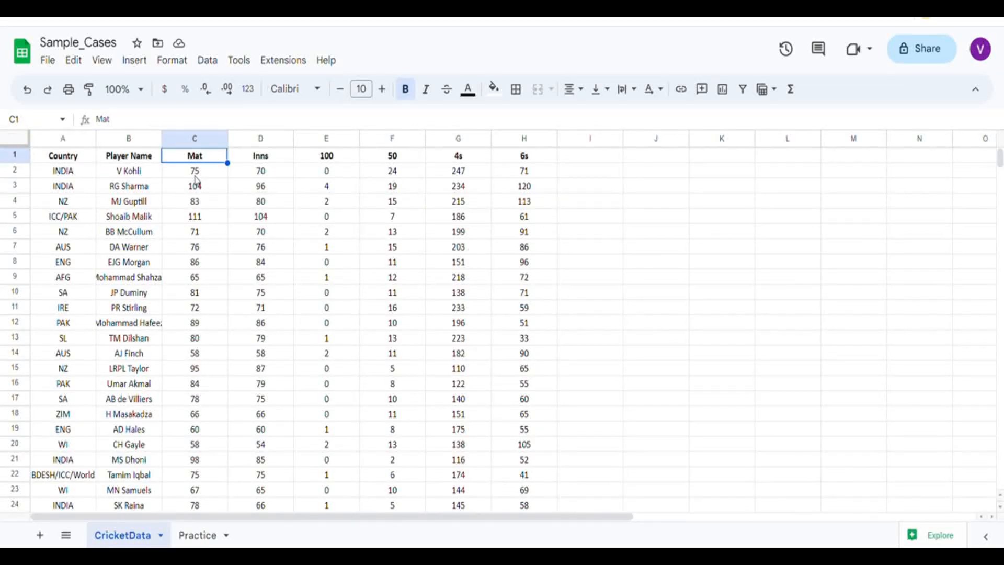
key(Down)
key(Left)
key(Left)
key(Right)
key(Right)
key(Right)
key(Right)
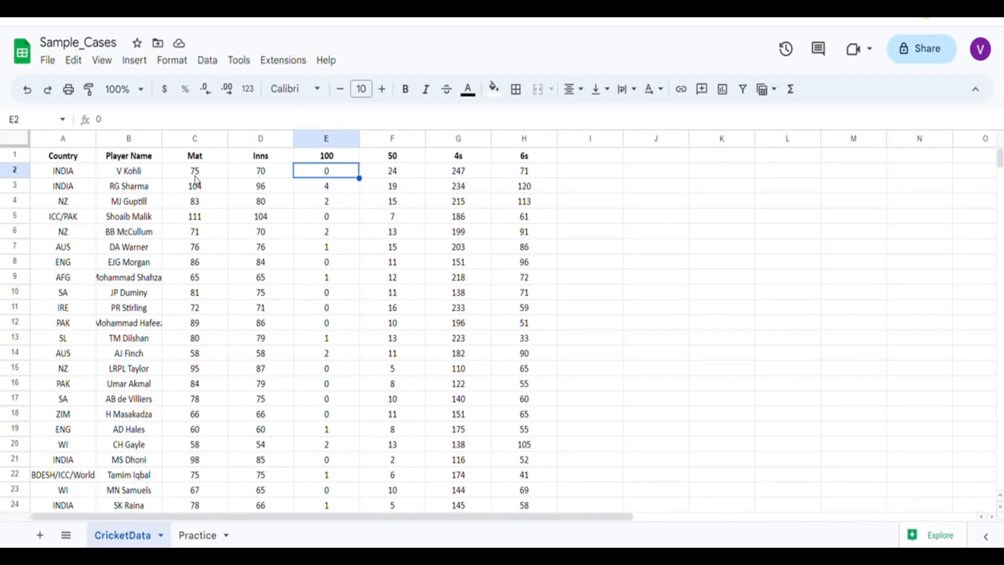
key(Right)
key(Left)
key(Left)
key(Left)
key(Left)
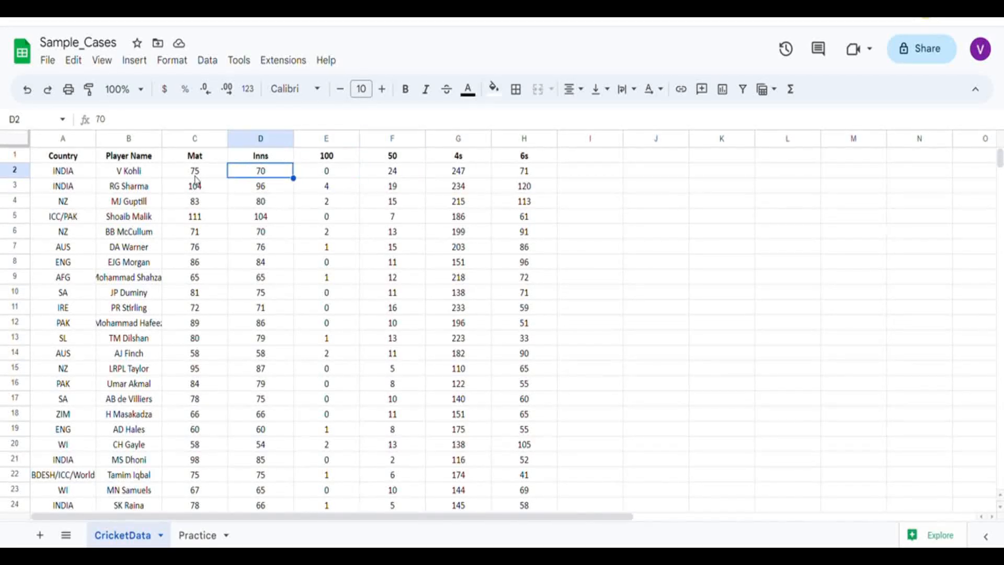
key(Right)
key(Right)
key(Right)
key(Right)
key(Right)
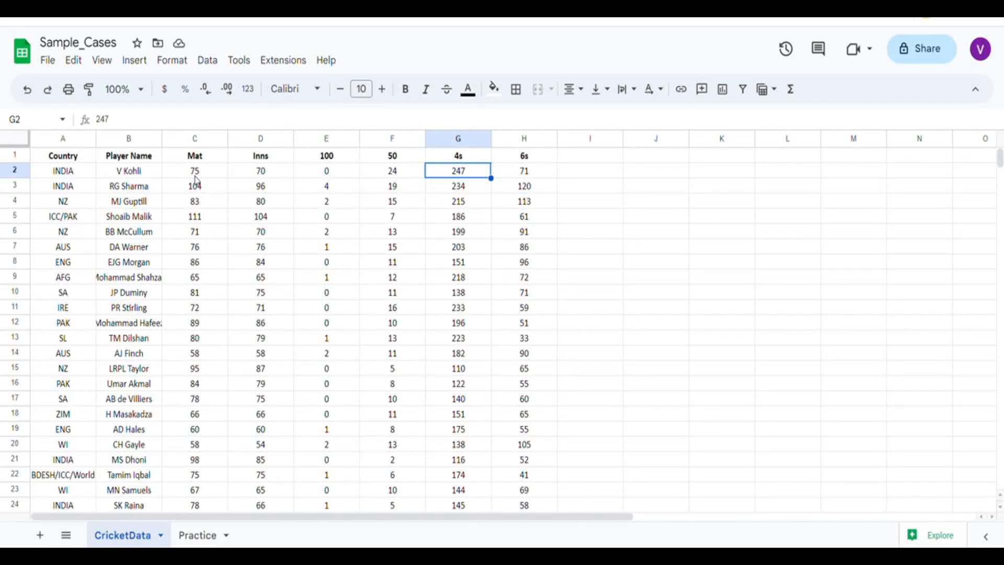
key(Left)
key(Left)
key(Left)
key(Left)
key(Left)
key(Right)
key(Right)
key(Right)
key(Right)
key(Right)
key(Right)
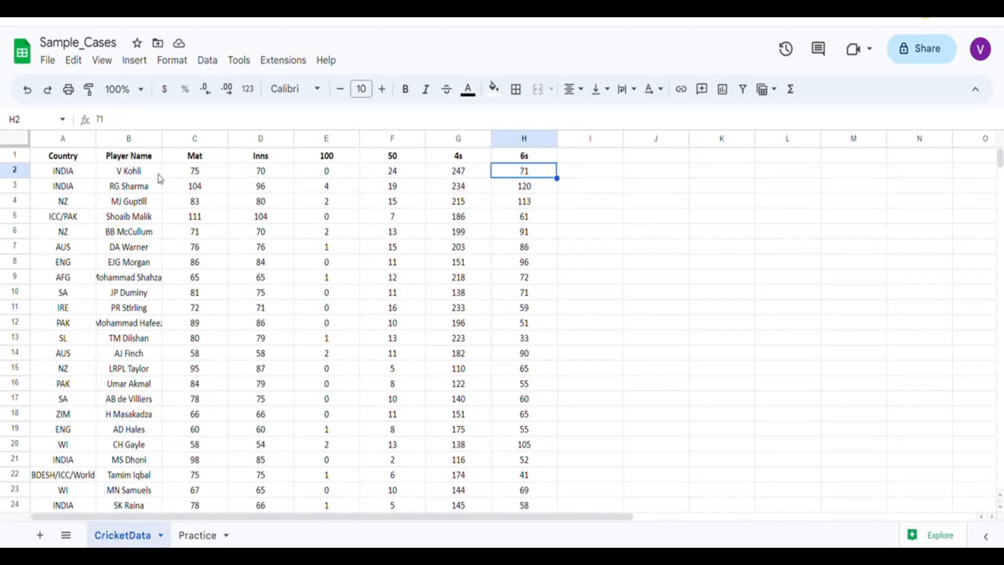
click(91, 159)
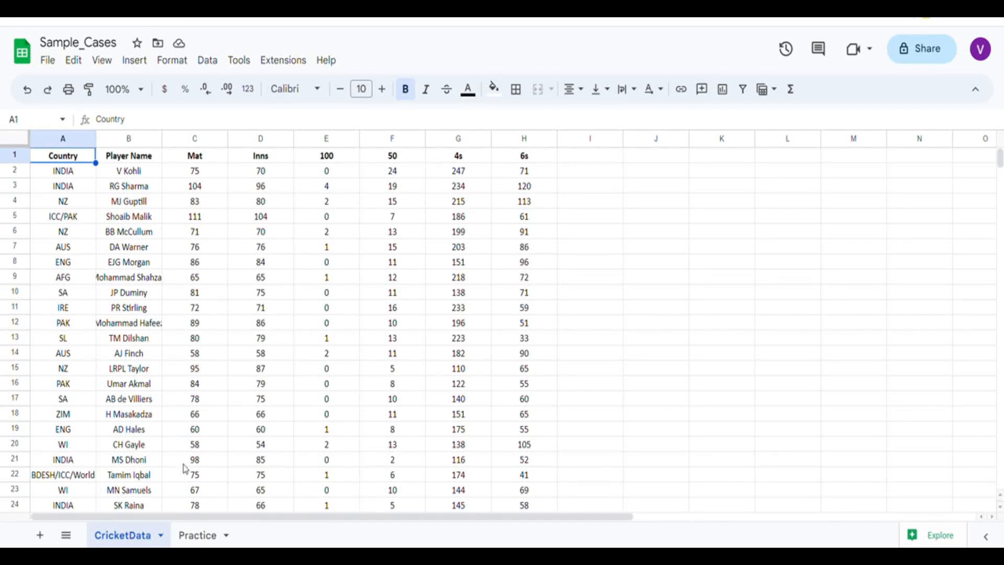
In the Practice sheet, enter =UPPER(G6) in H6 and accept the suggested autofill for the rest of the PLAYER NAME column.
click(198, 535)
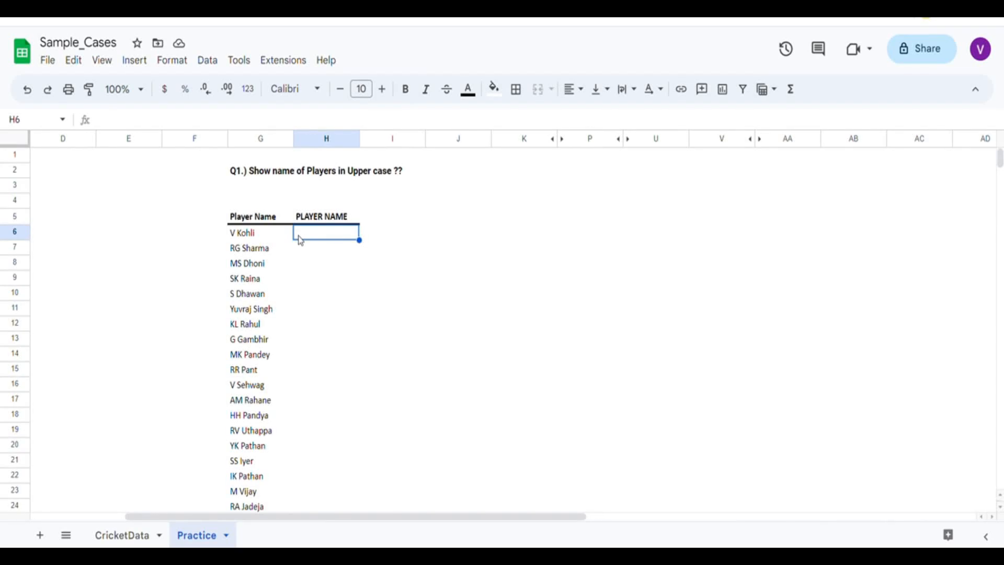
text(=upper)
key(Tab)
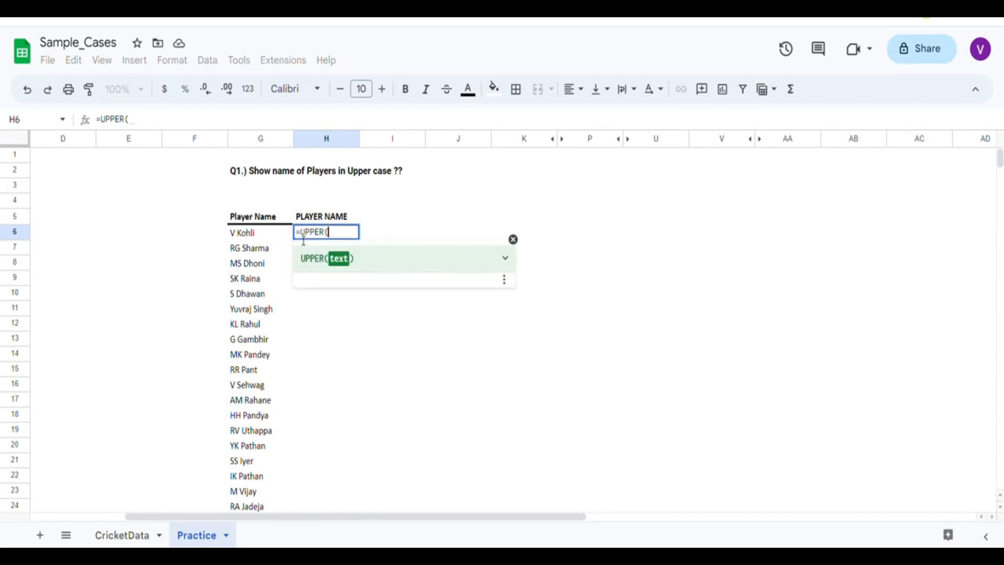
key(Left)
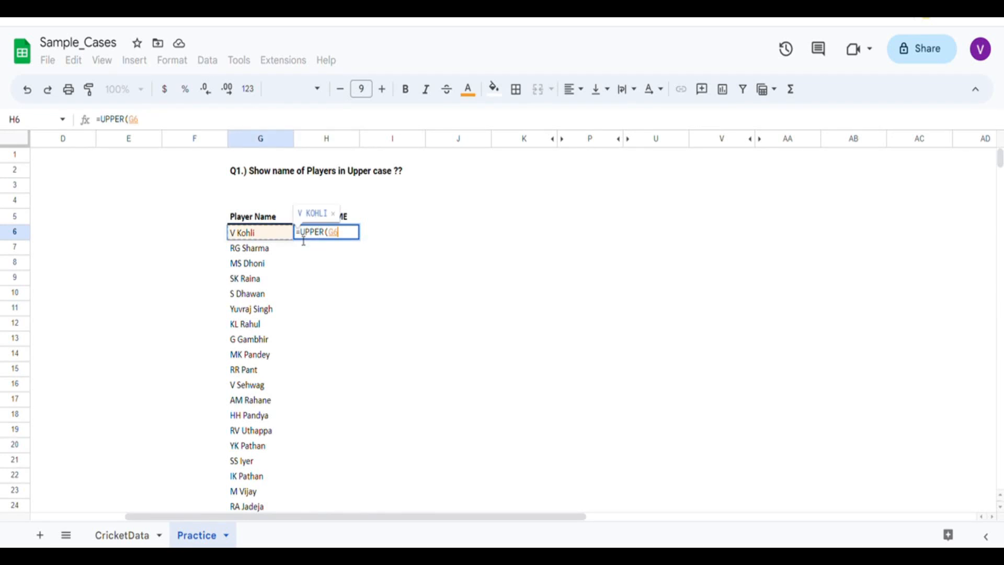
text())
key(Return)
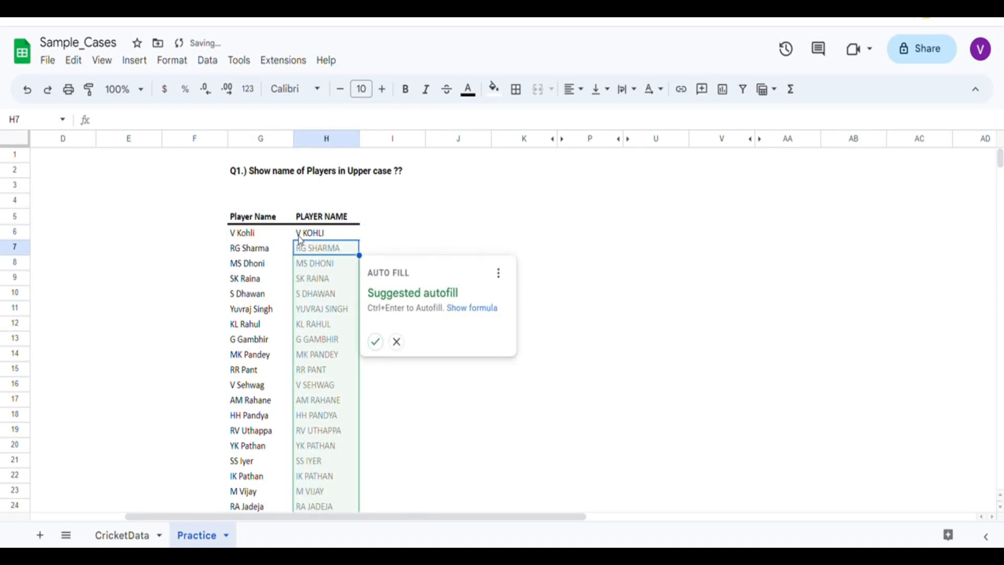
key(ctrl+Return)
Dismiss the autofill notification and check the uppercase names and their formulas in column H against column G down to row 114.
key(Left)
key(ctrl+Down)
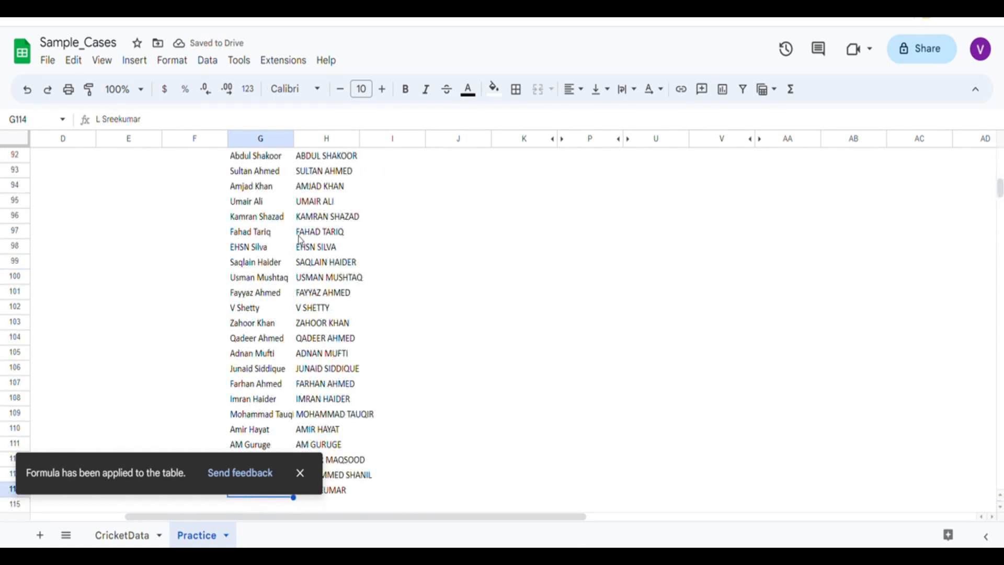
click(313, 473)
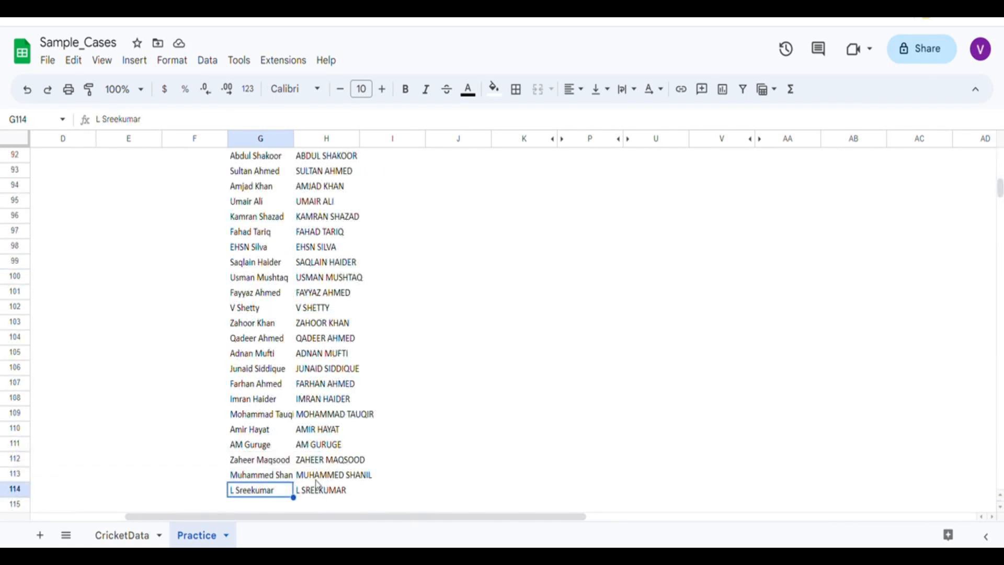
key(Right)
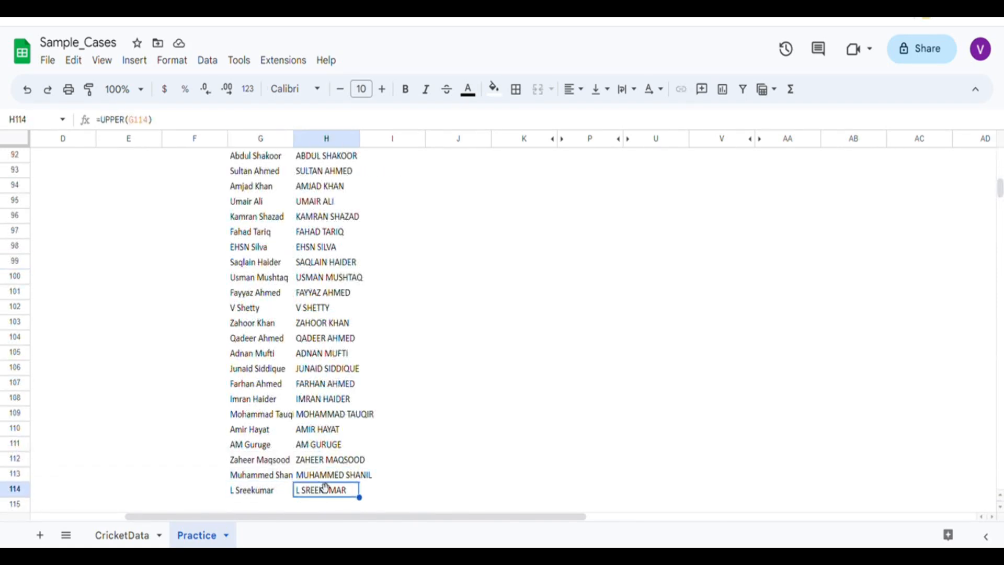
key(ctrl+Up)
key(Down)
key(Down)
key(Down)
key(Down)
key(Down)
key(Down)
key(Down)
key(Down)
key(Down)
key(Down)
key(Down)
key(Down)
key(Down)
key(Down)
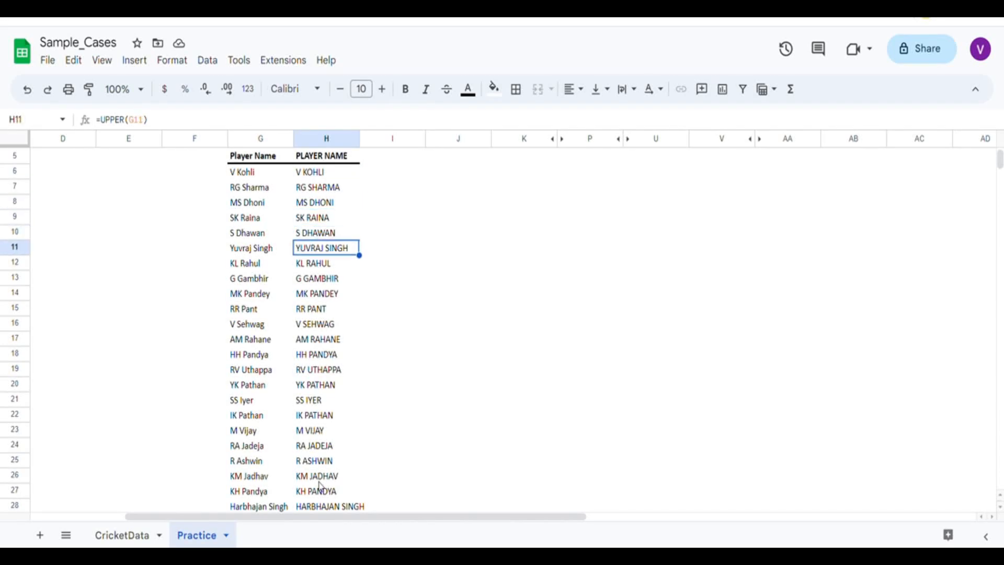
key(ctrl+Down)
key(ctrl+Up)
key(Down)
key(Left)
key(Right)
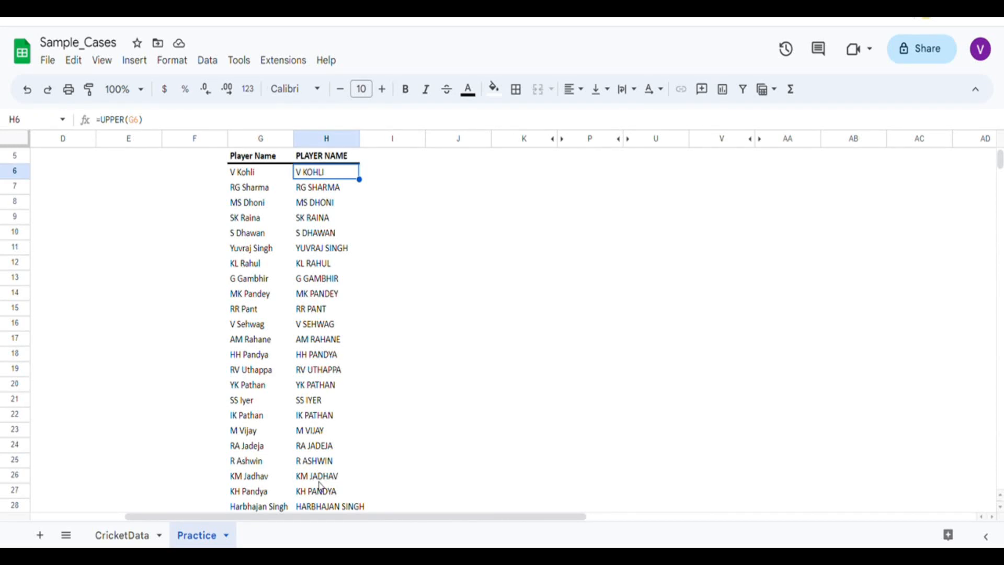
Change the formula in H6 to =ARRAYFORMULA(UPPER($G$6:$G)) with absolute references.
key(F2)
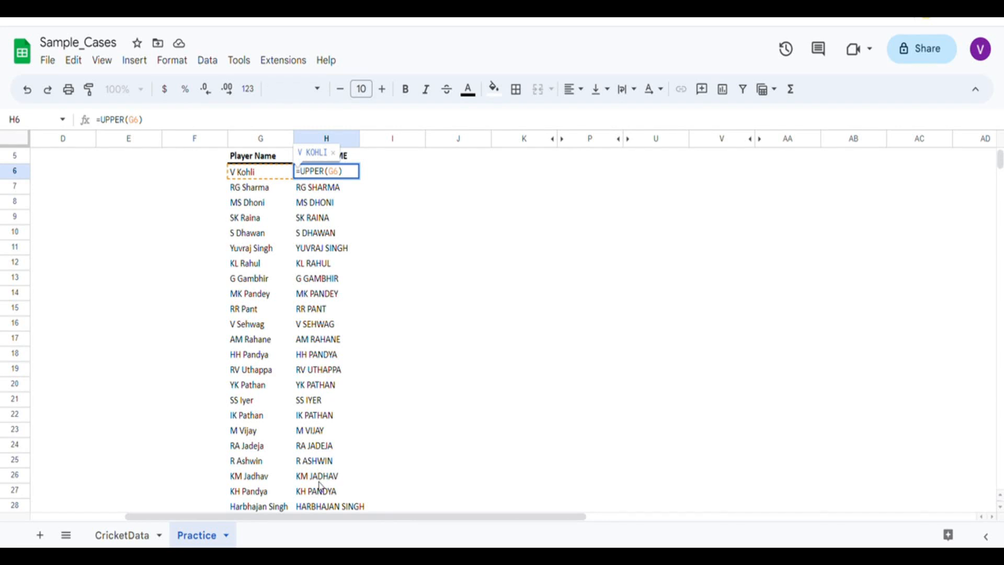
text(ARRAYFORMULA()
key(End)
key(Left)
key(Left)
text(:G)
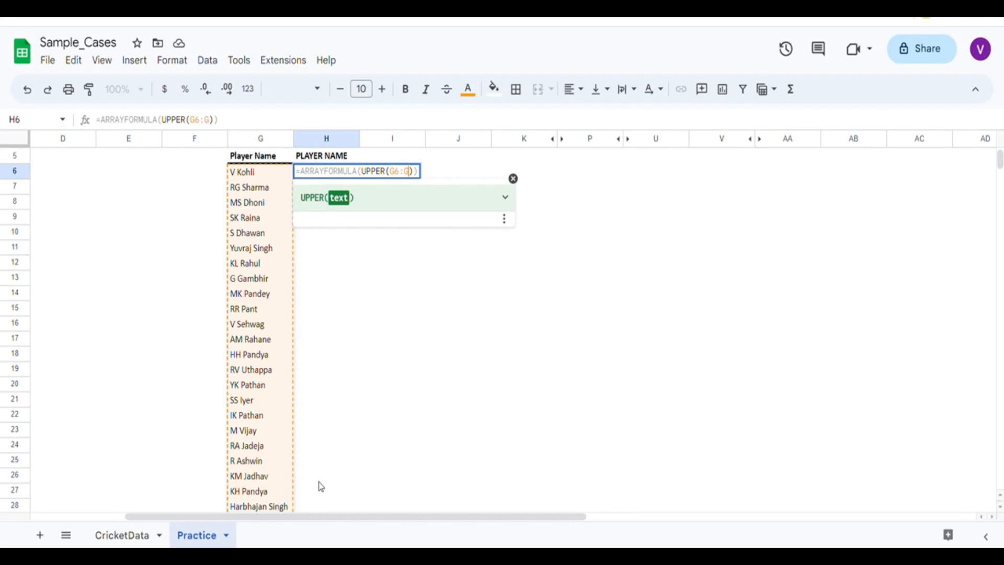
key(F4)
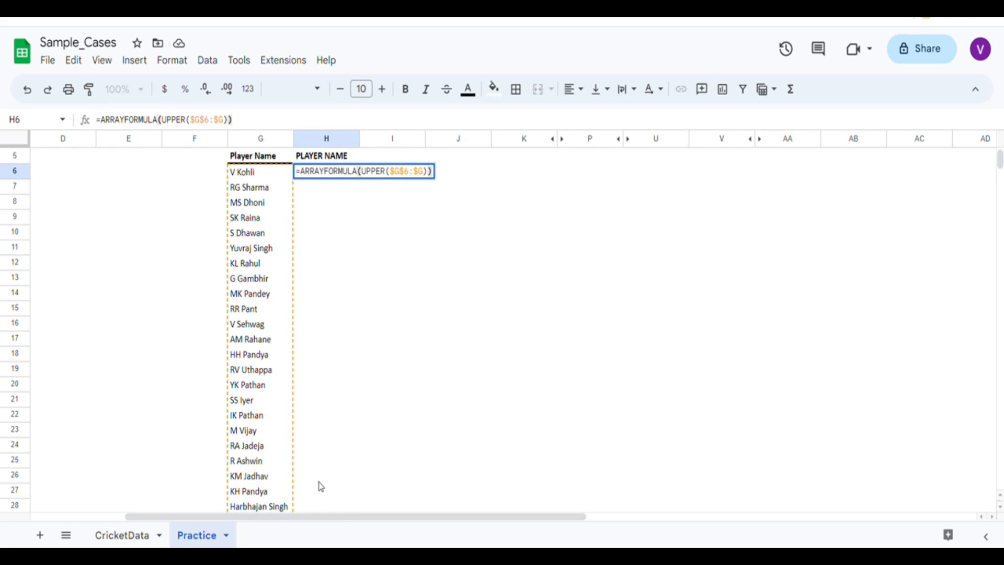
key(Return)
Check the array formula's uppercase output in column H from the first player row to the last against question Q1.
key(Left)
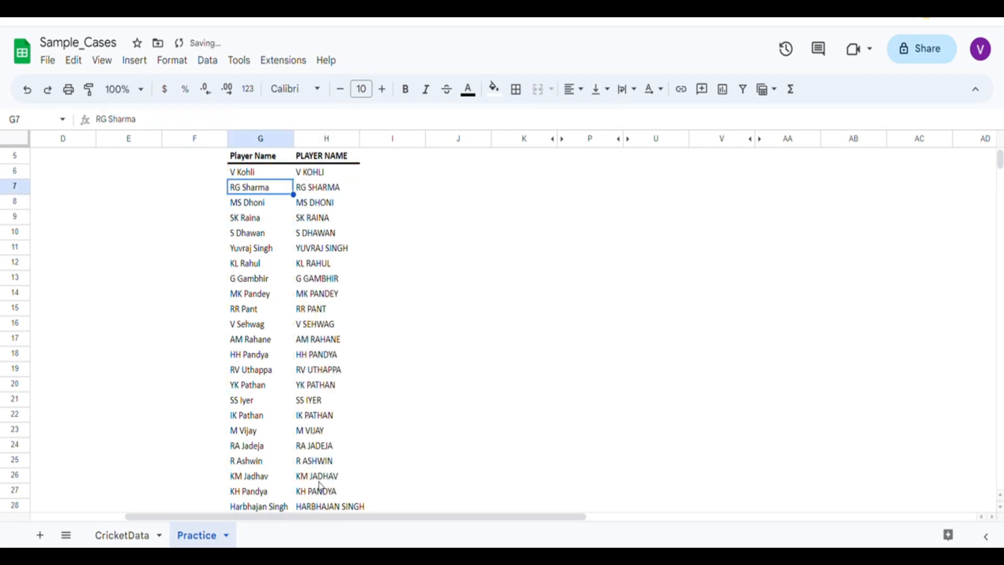
key(ctrl+Down)
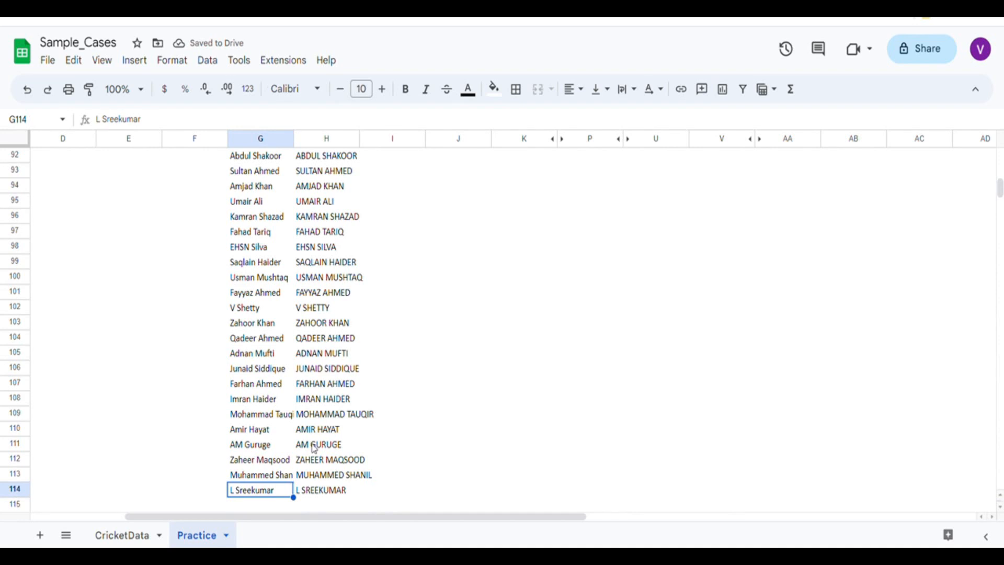
key(Right)
key(Up)
key(Up)
key(Up)
key(Up)
key(Up)
key(Up)
key(Up)
key(Up)
key(Up)
key(Up)
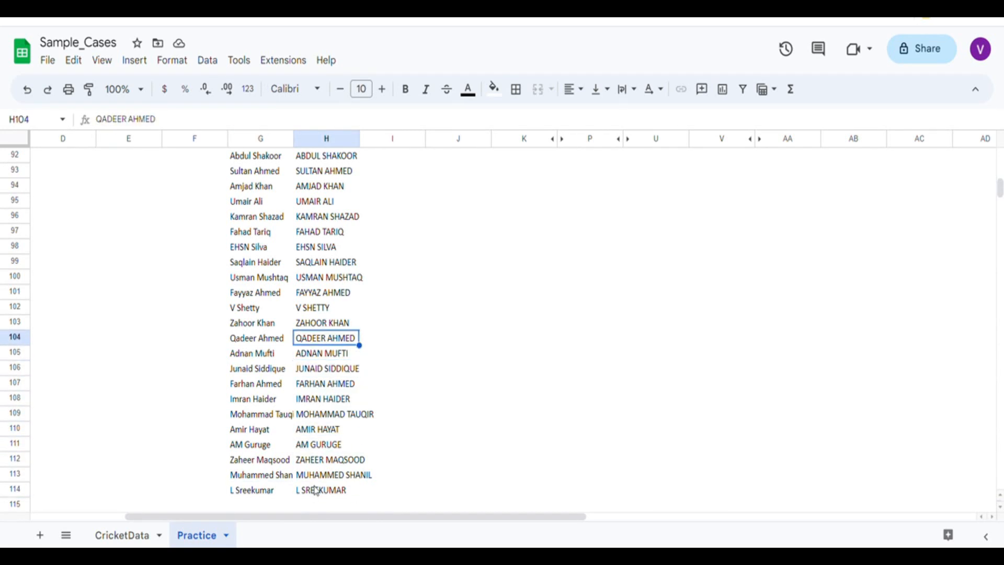
key(ctrl+Up)
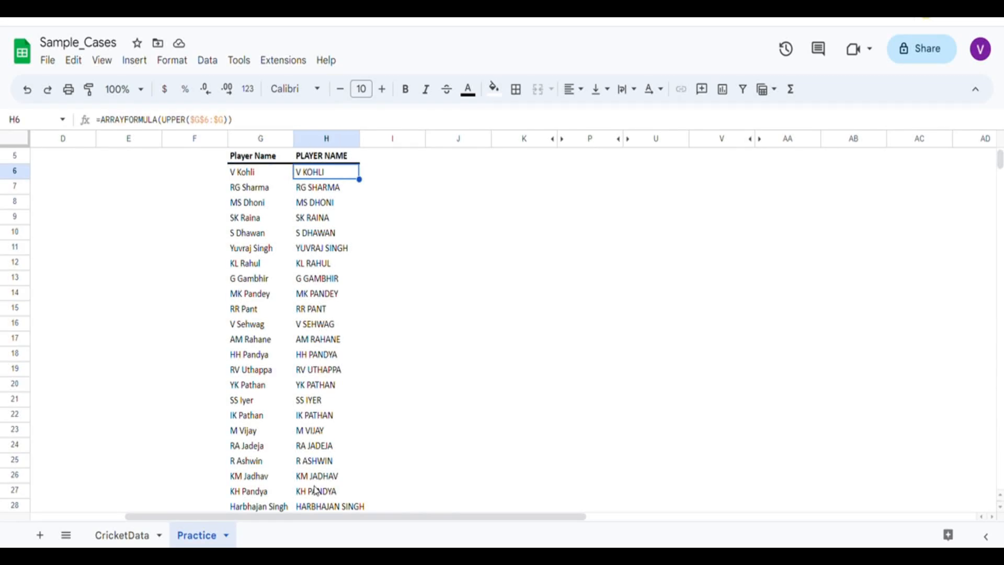
key(Down)
key(Down)
key(Down)
key(Down)
key(Down)
key(Down)
key(Down)
key(Down)
key(Down)
key(Down)
key(ctrl+Down)
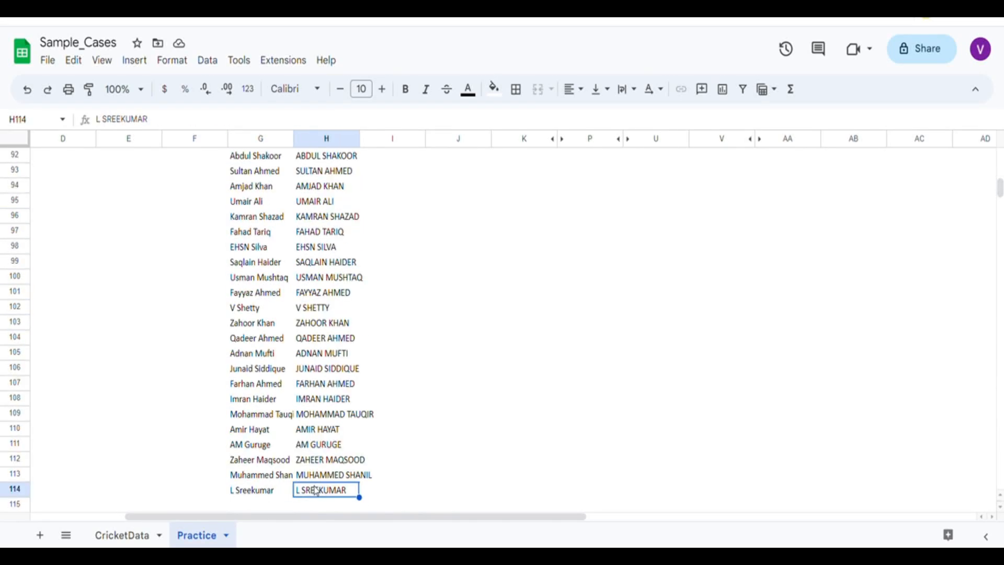
key(ctrl+Up)
key(Up)
key(Up)
key(Up)
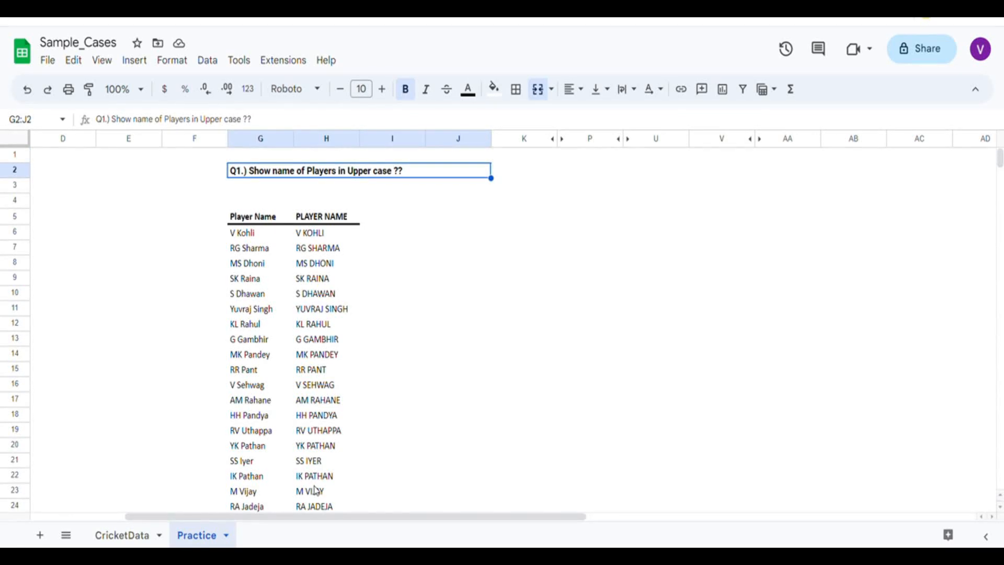
key(Down)
key(Down)
key(Down)
key(Down)
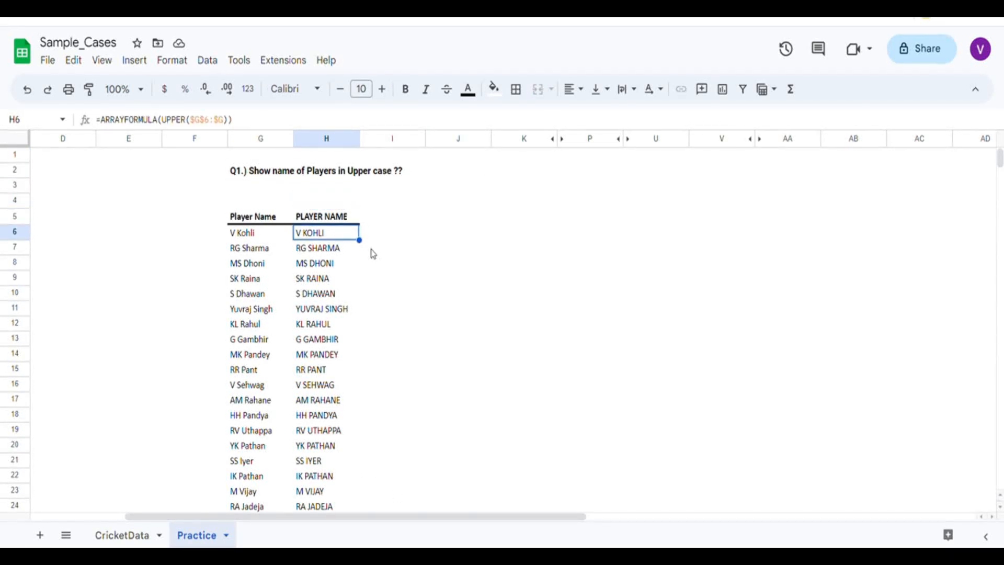
Unhide the hidden columns between K and P to reveal question Q2.
click(533, 139)
right_click(537, 142)
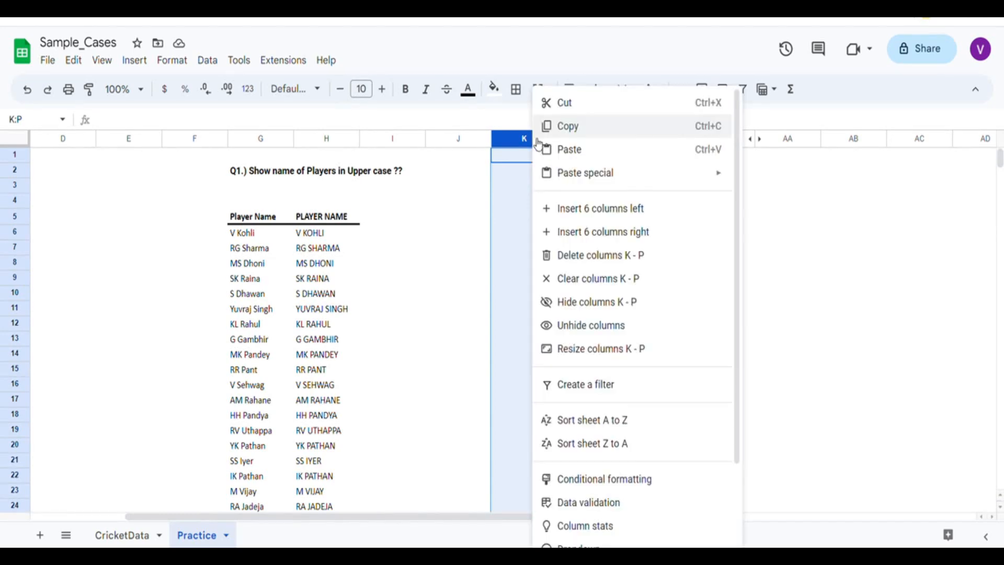
click(548, 325)
click(527, 250)
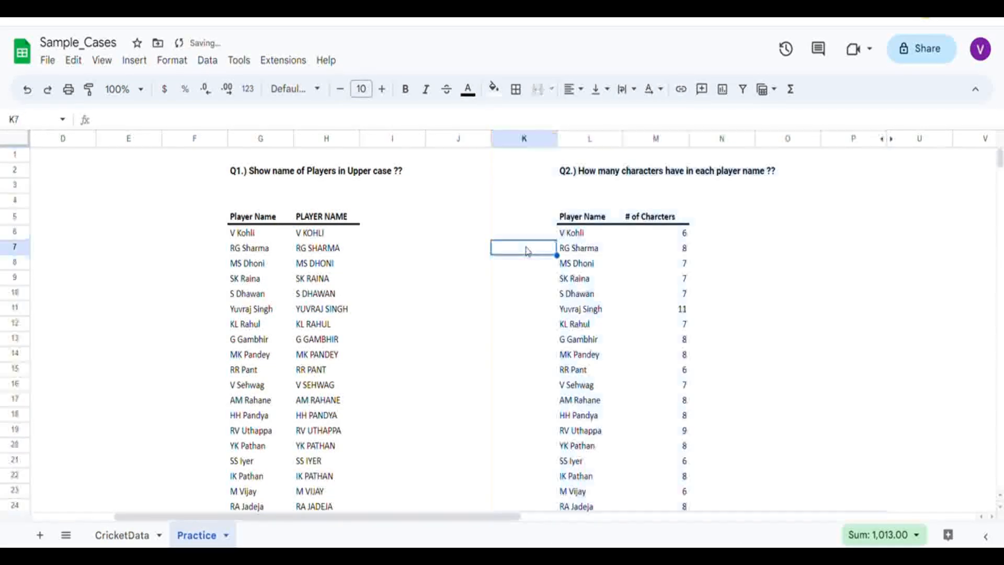
Clear the existing formula in M6 under the # of Charcters header.
key(Right)
key(Up)
key(Right)
key(Delete)
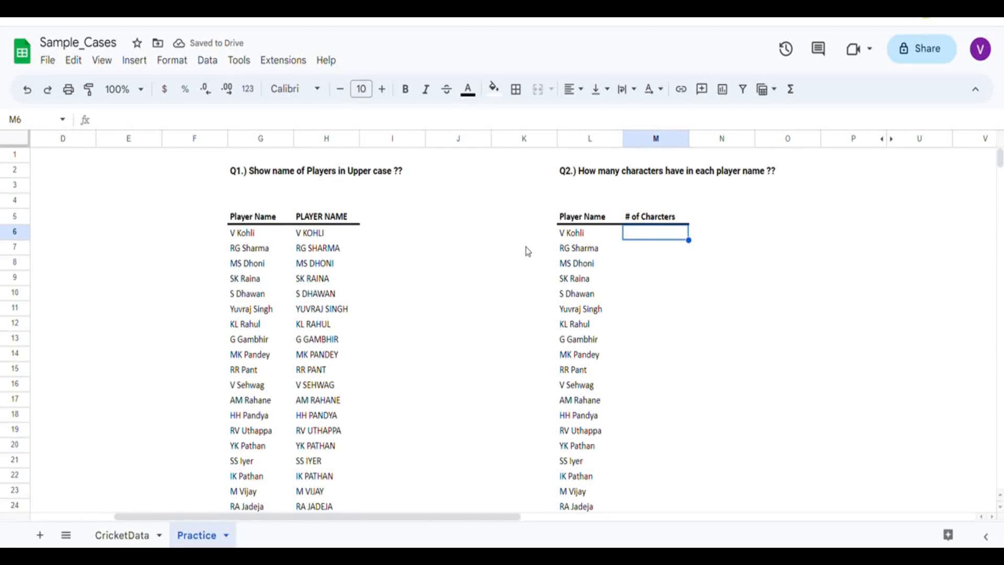
Enter =SUBSTITUTE(L6," ","") in M6 to remove the spaces from the first player name.
key(Left)
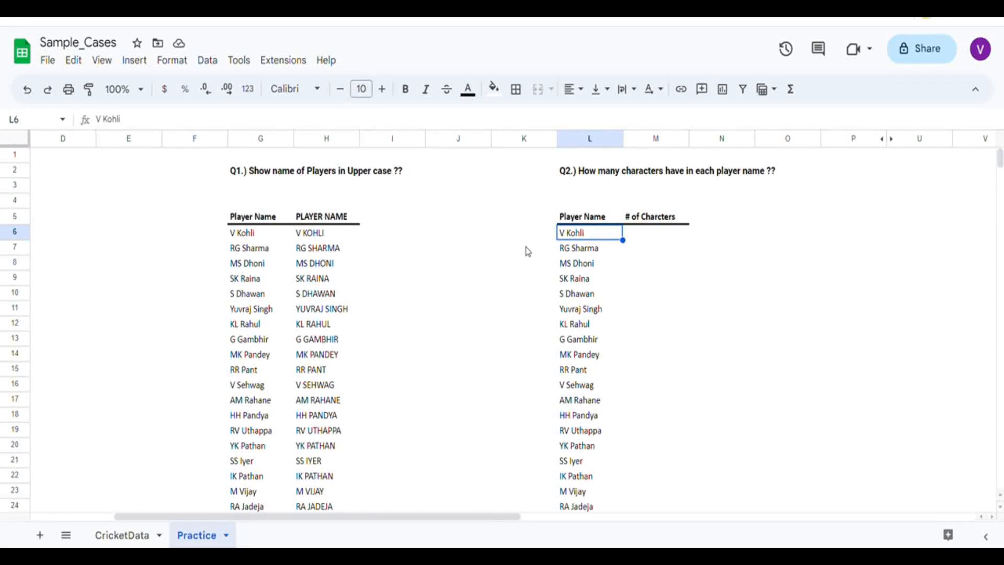
key(Right)
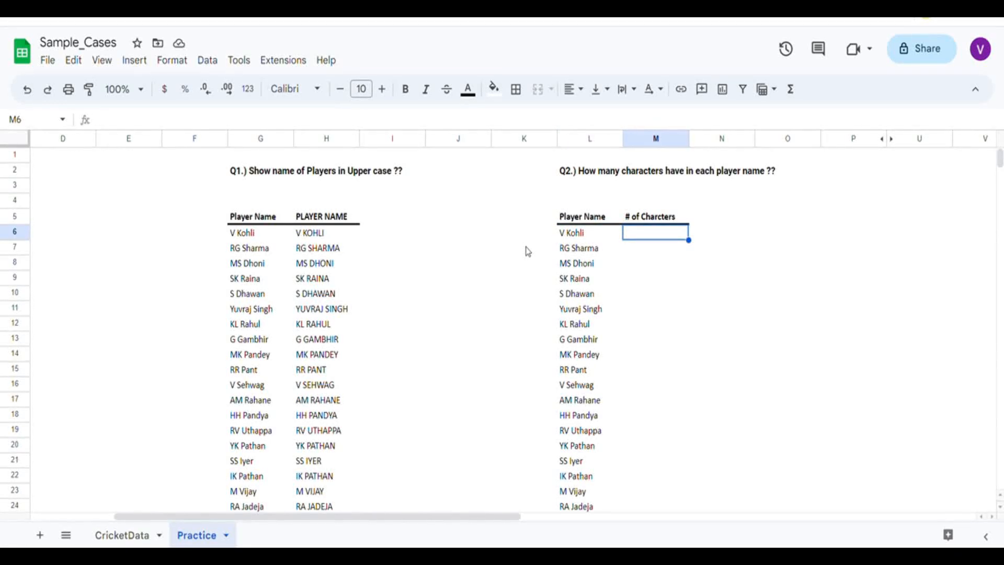
text(=SUBSTIUTR)
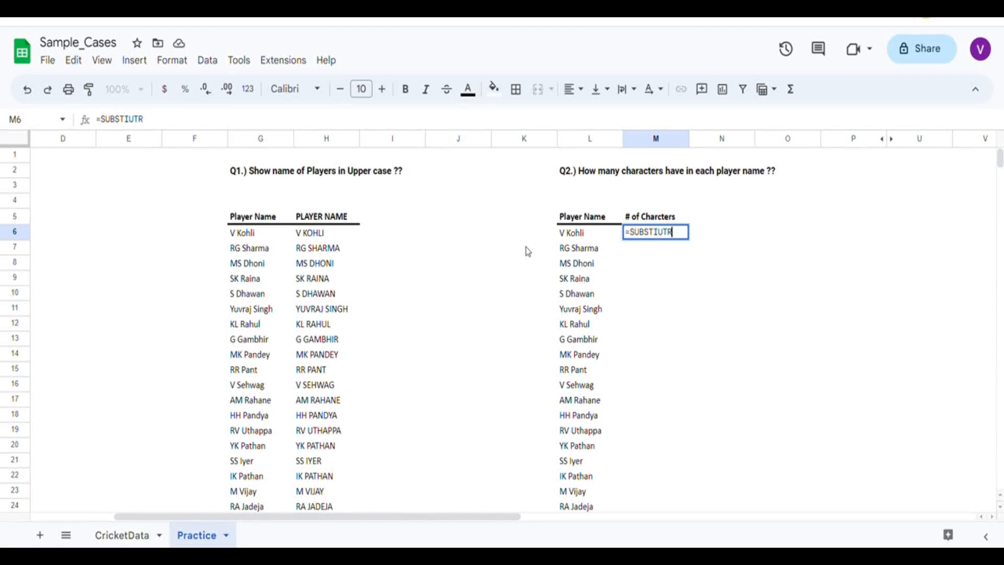
key(BackSpace)
key(BackSpace)
key(BackSpace)
text(TUTE()
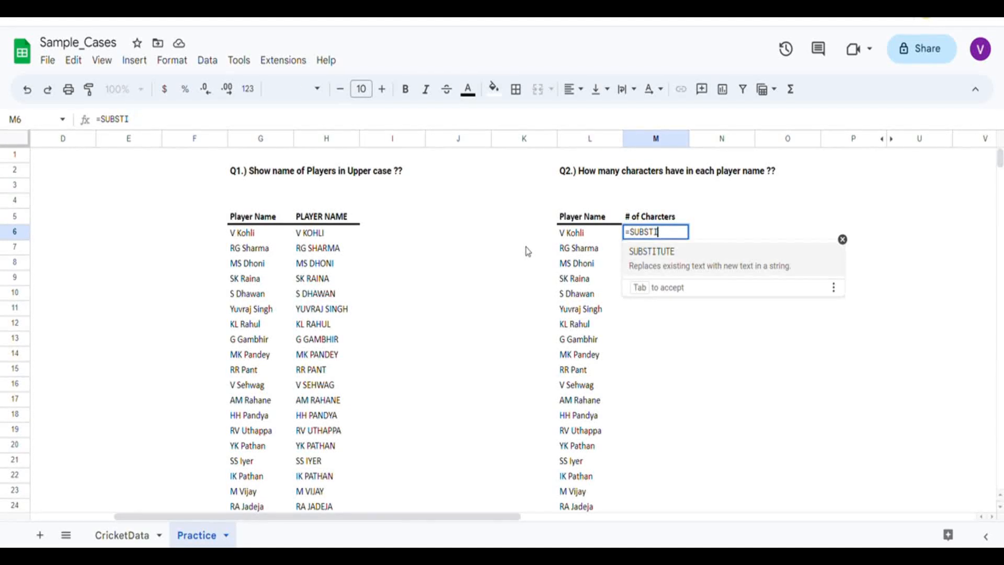
key(Left)
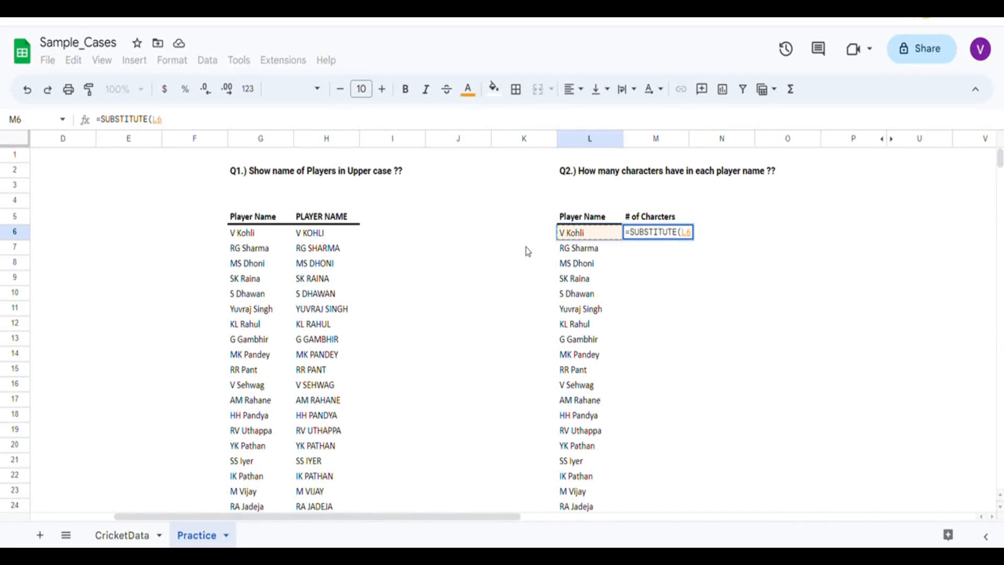
text())
key(BackSpace)
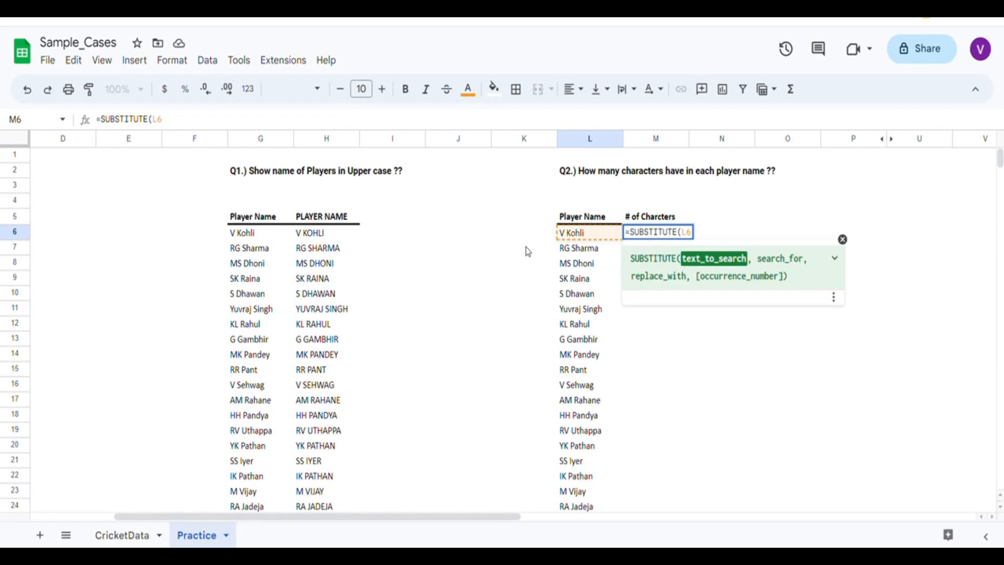
text(,)
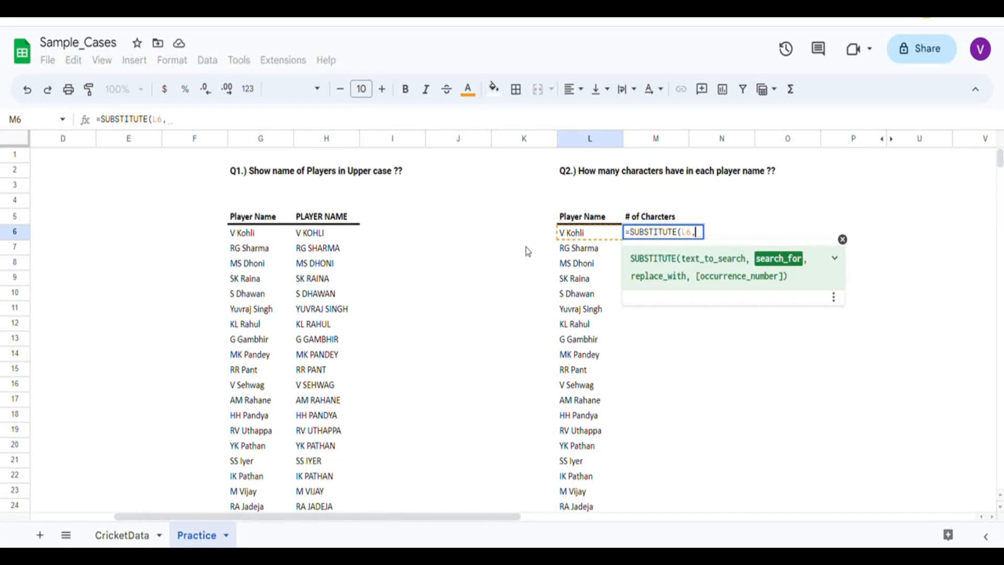
text(")
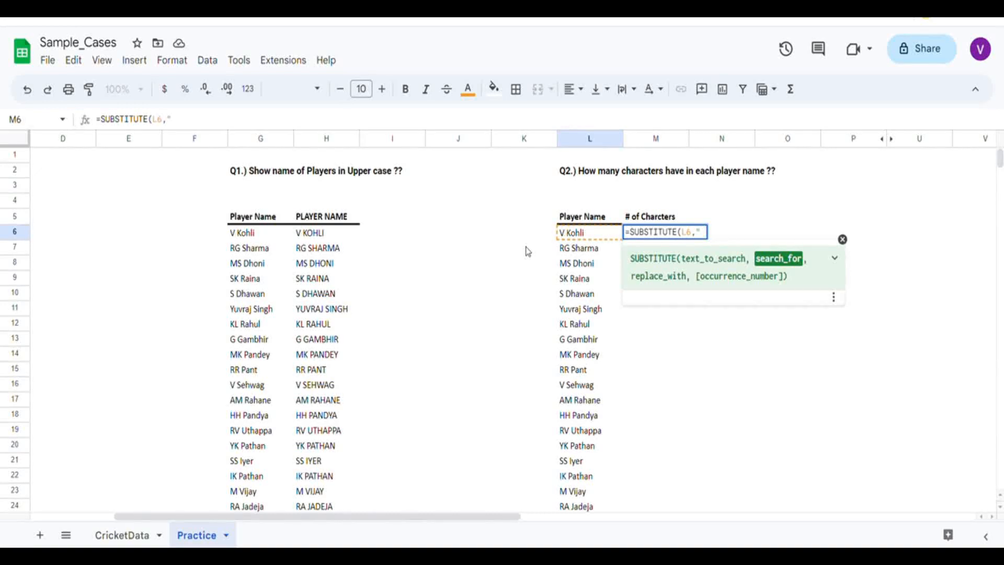
text( ",)
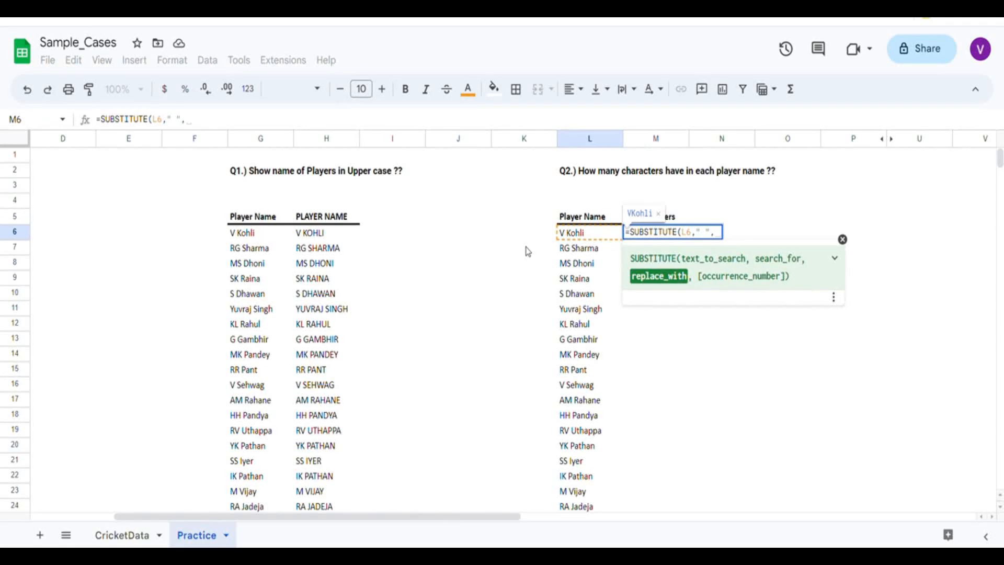
text("")
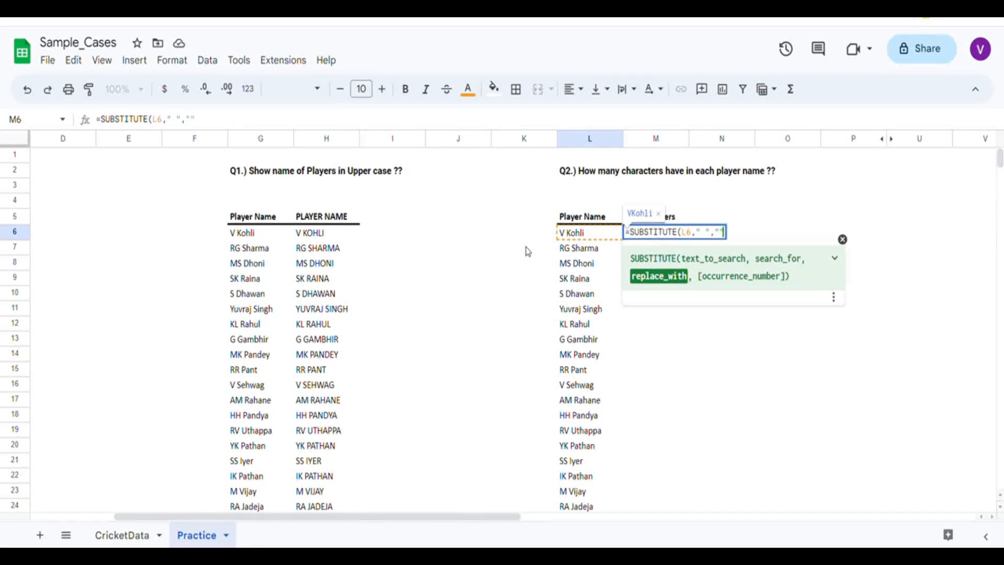
text())
key(Return)
Fill the SUBSTITUTE formula from M6 down to M114, alongside the last player name.
key(Left)
key(ctrl+Down)
key(Right)
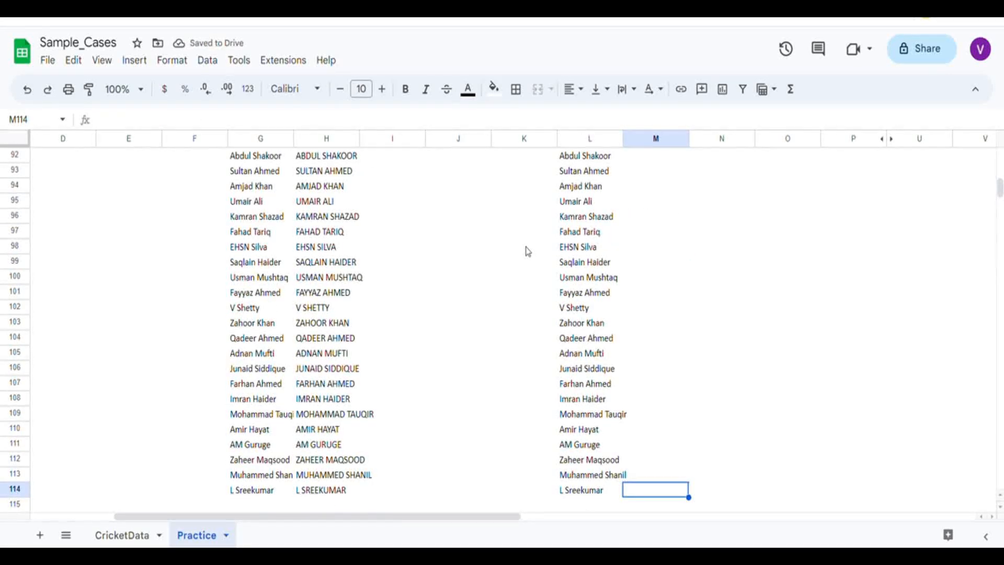
key(ctrl+shift+Up)
key(ctrl+d)
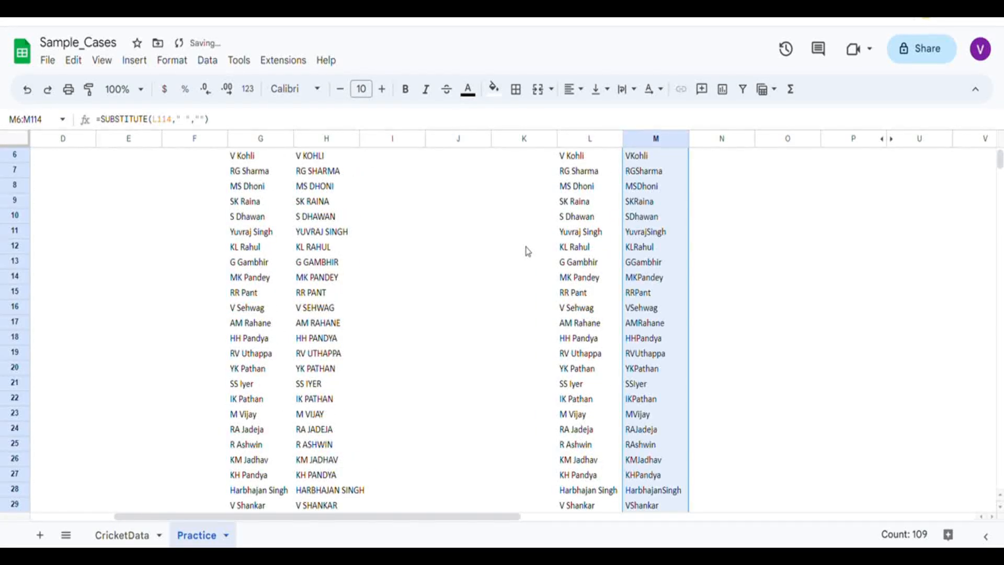
Wrap the formula in M6 in LEN so it reads =LEN(SUBSTITUTE(L6," ","")).
key(Down)
key(ctrl+Up)
key(ctrl+Up)
key(Down)
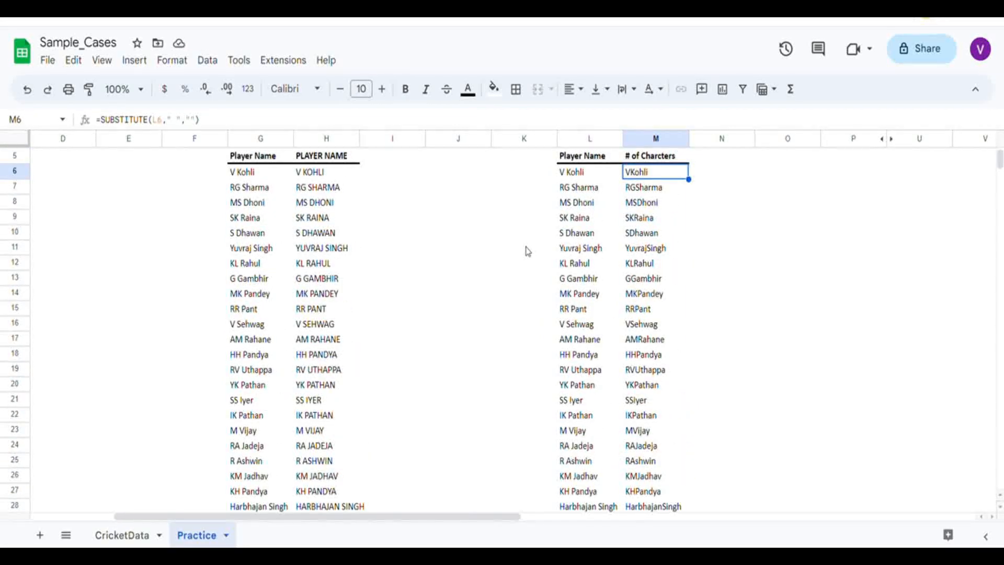
scroll(528, 251, up, 1)
key(F2)
key(Home)
key(Right)
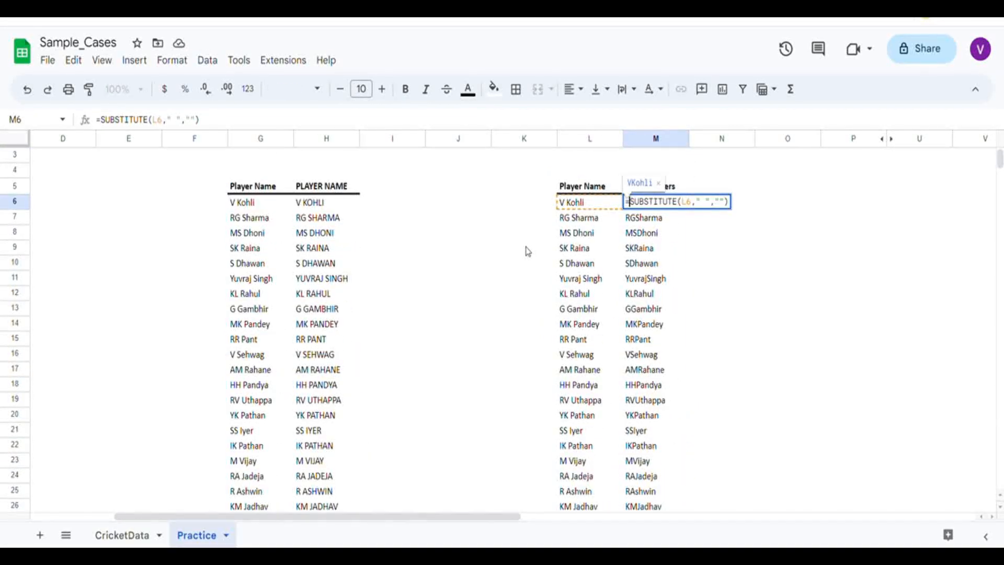
text(LEN()
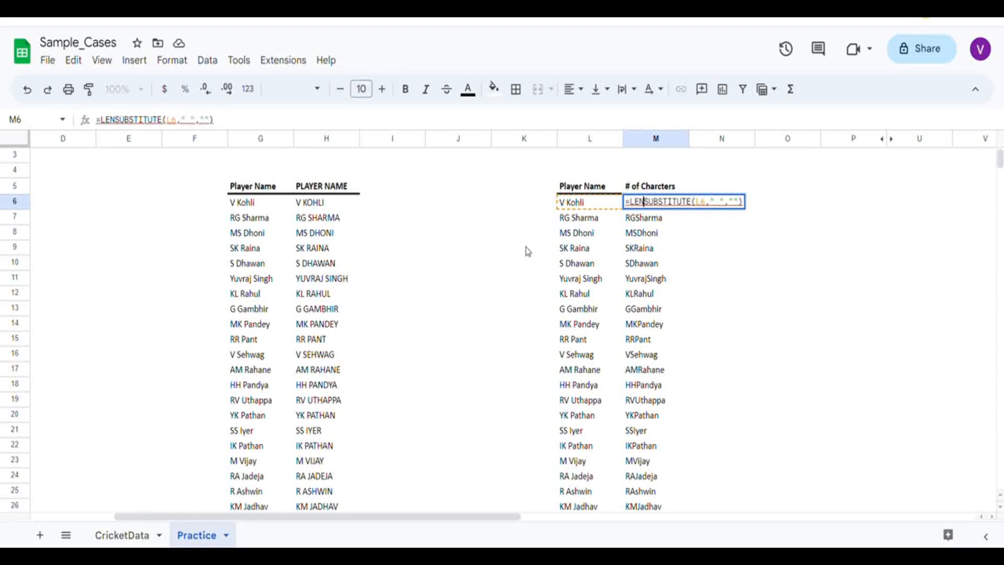
key(End)
text())
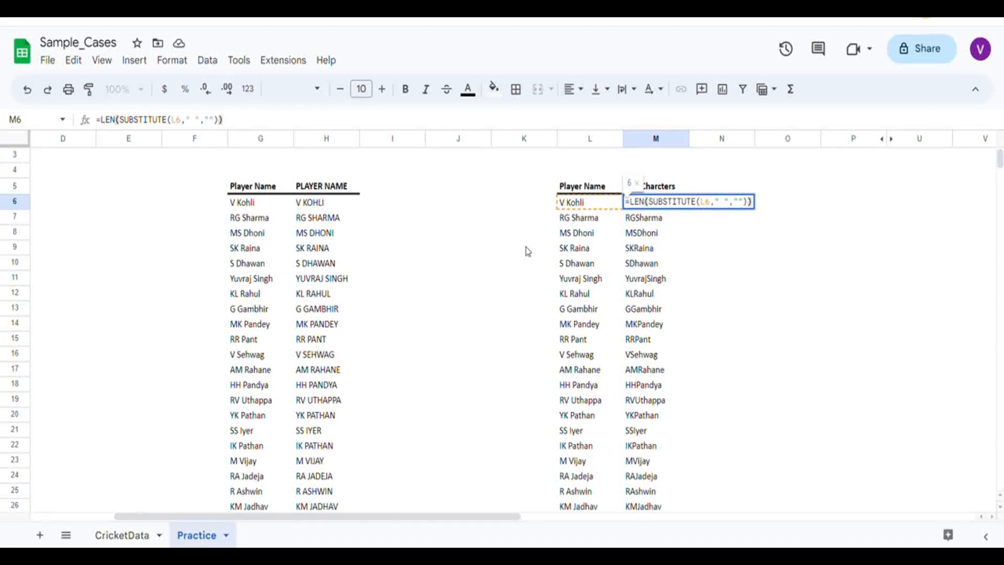
key(ctrl+Return)
Fill the LEN formula from M6 down through M114.
key(ctrl+shift+Down)
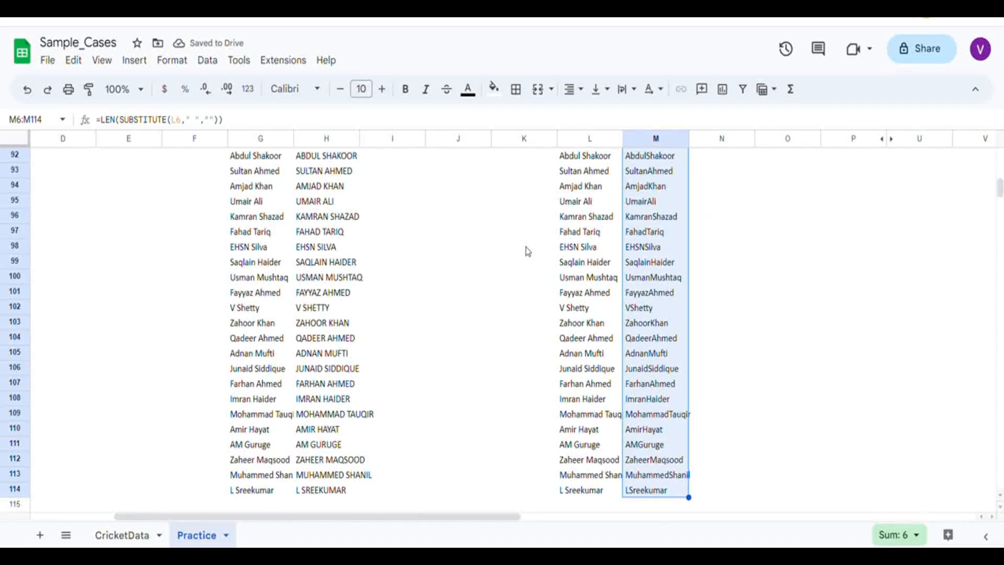
key(ctrl+d)
key(ctrl+Up)
key(Down)
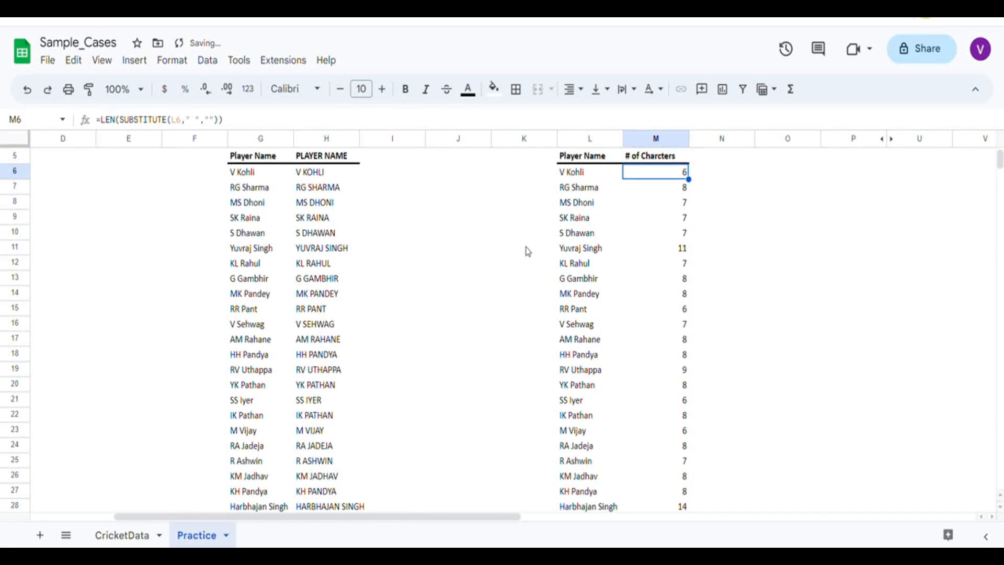
Compare the character counts in column M with the player names in the first few rows.
key(Left)
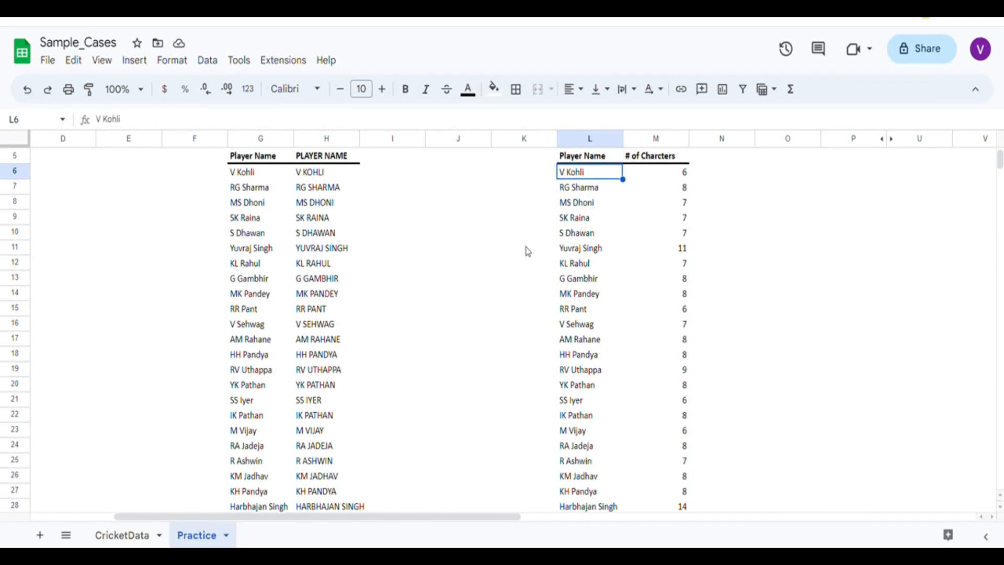
key(Right)
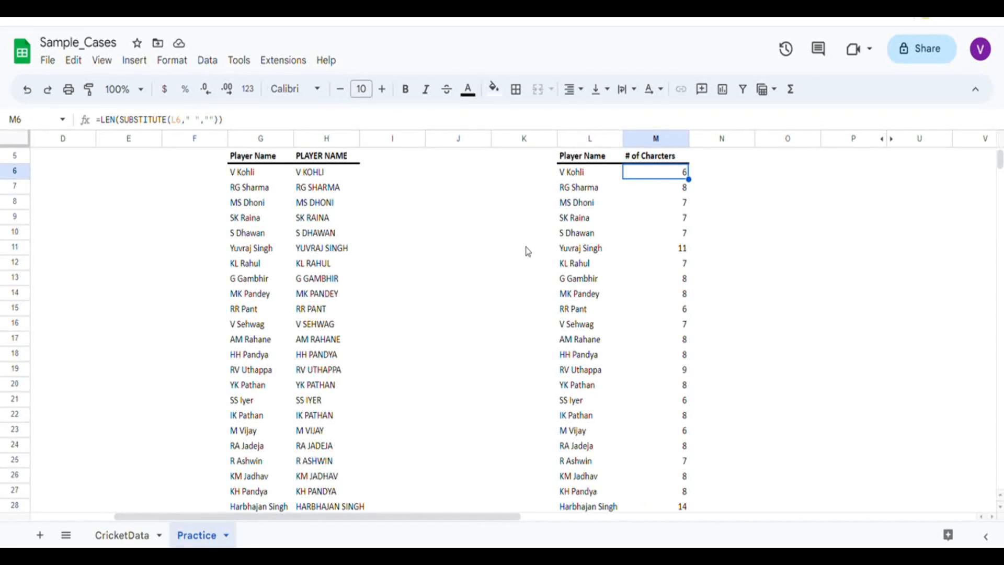
key(Down)
key(Down)
key(Down)
key(Up)
key(Up)
key(Down)
key(Down)
key(Down)
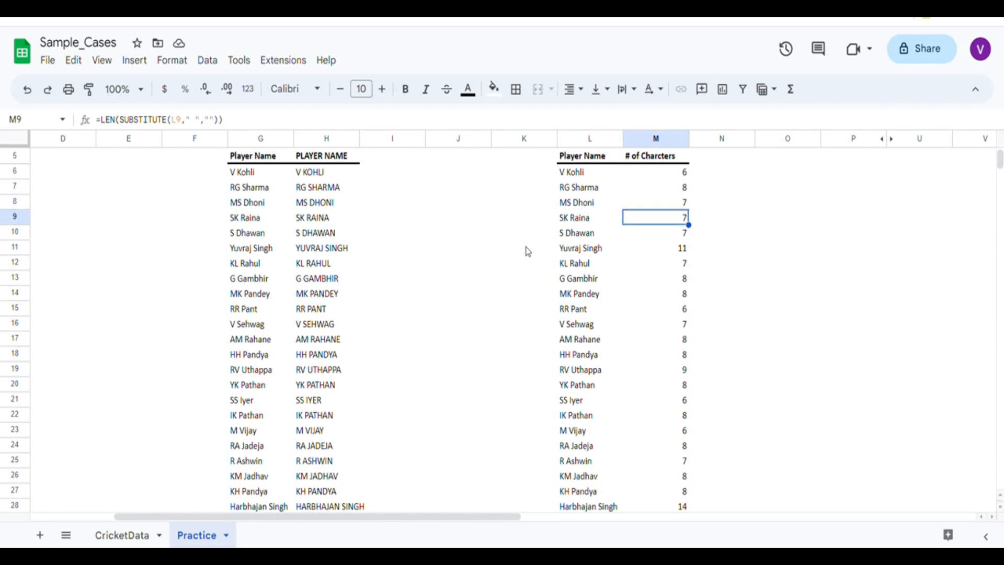
Wrap the LEN formula in M6 in ARRAYFORMULA with a matching closing bracket.
key(Up)
key(Up)
key(Up)
key(Up)
key(F2)
text(ARRAYFORMULA)
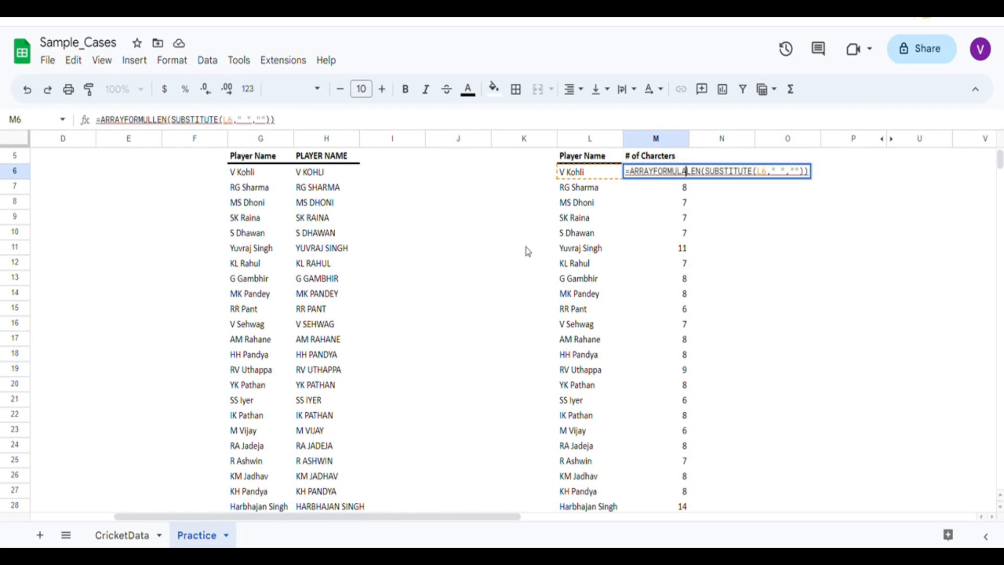
text(()
key(End)
text())
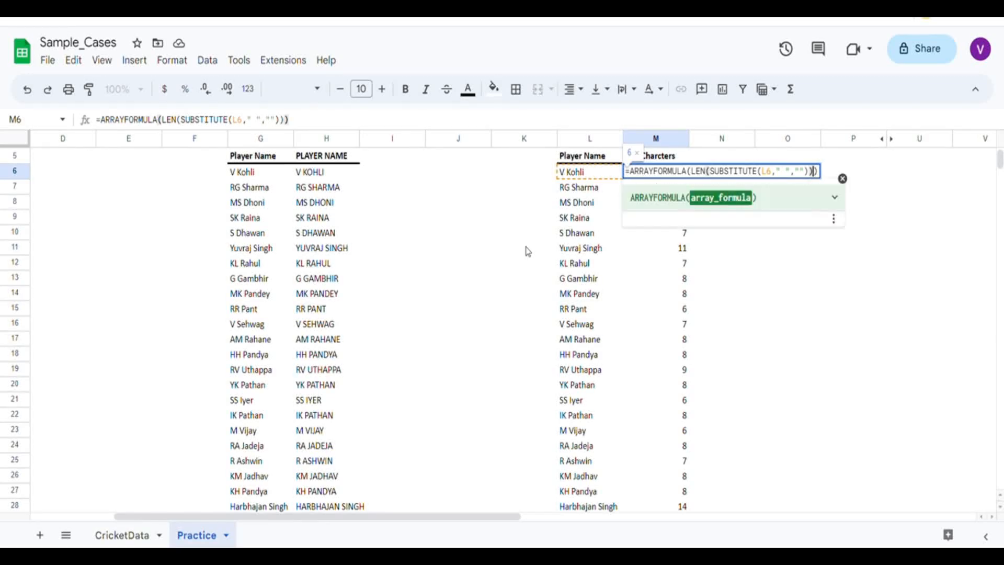
Change the L6 reference in M6's array formula to the open-ended absolute range $L$6:$L.
key(Left)
key(Left)
key(Left)
key(Left)
key(Left)
key(Left)
key(Left)
key(Left)
key(Left)
key(Left)
text(:L)
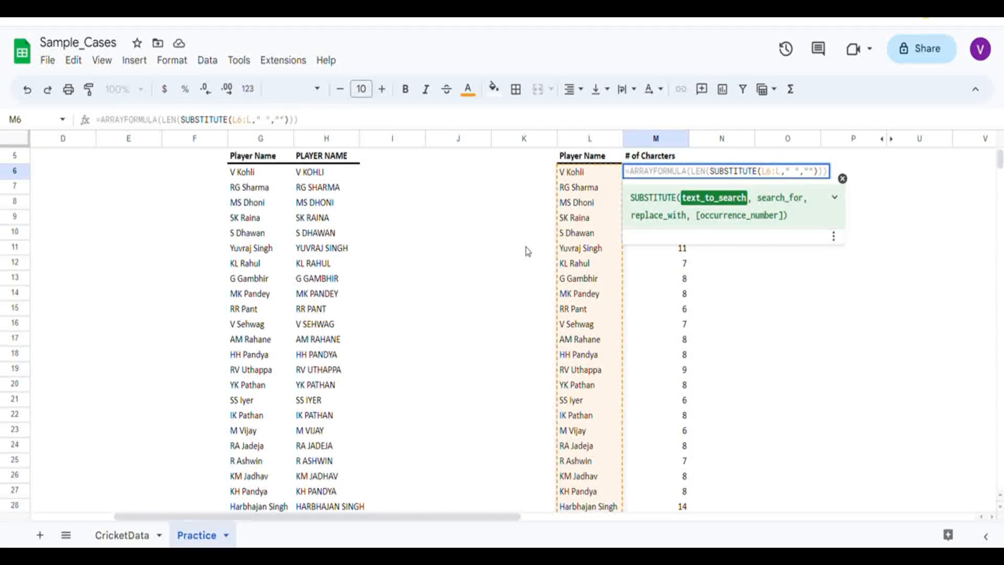
key(F4)
key(End)
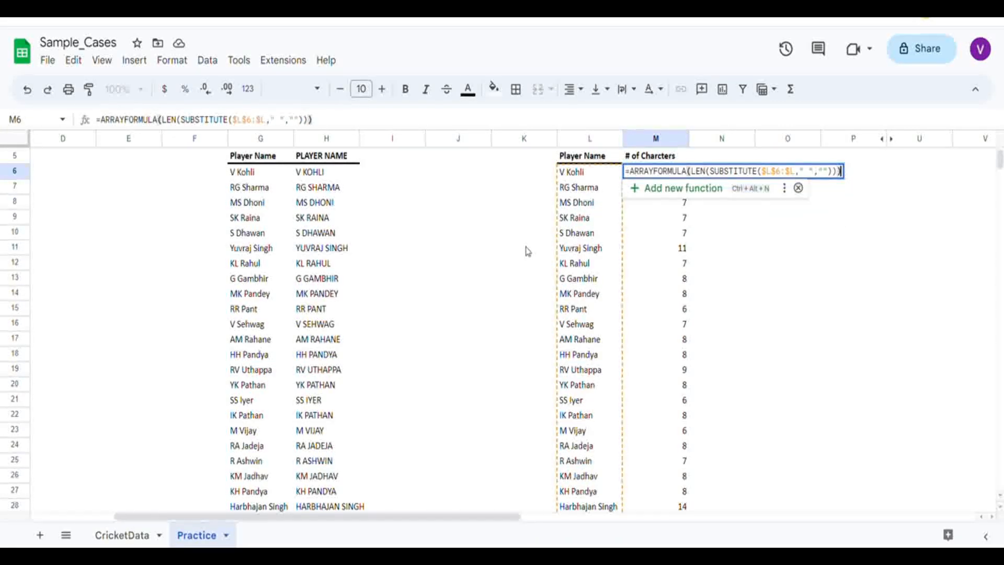
key(Return)
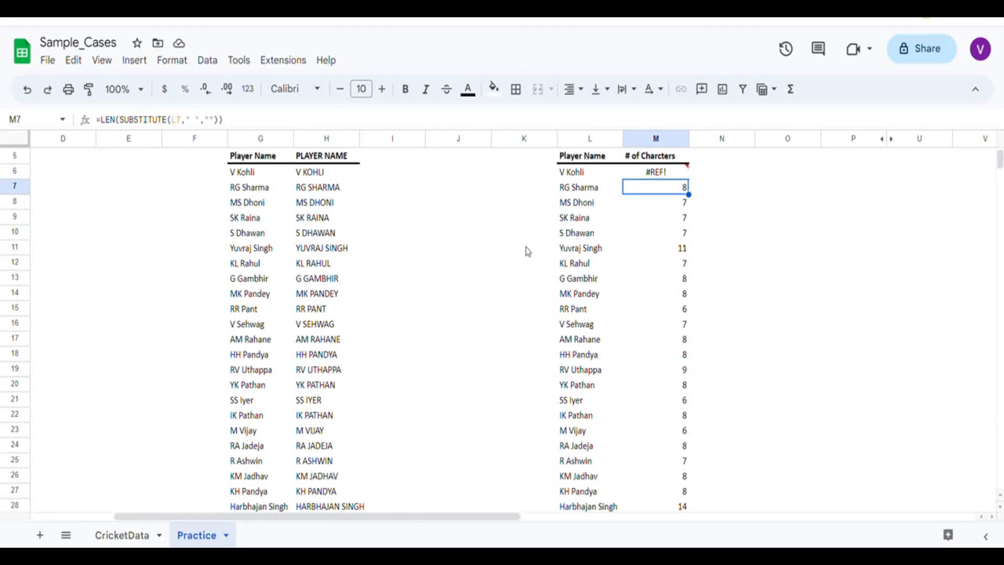
Clear the individual formulas in M7:M114 so the array formula in M6 can expand.
mouse_move(659, 177)
key(ctrl+shift+Right)
key(Left)
key(Right)
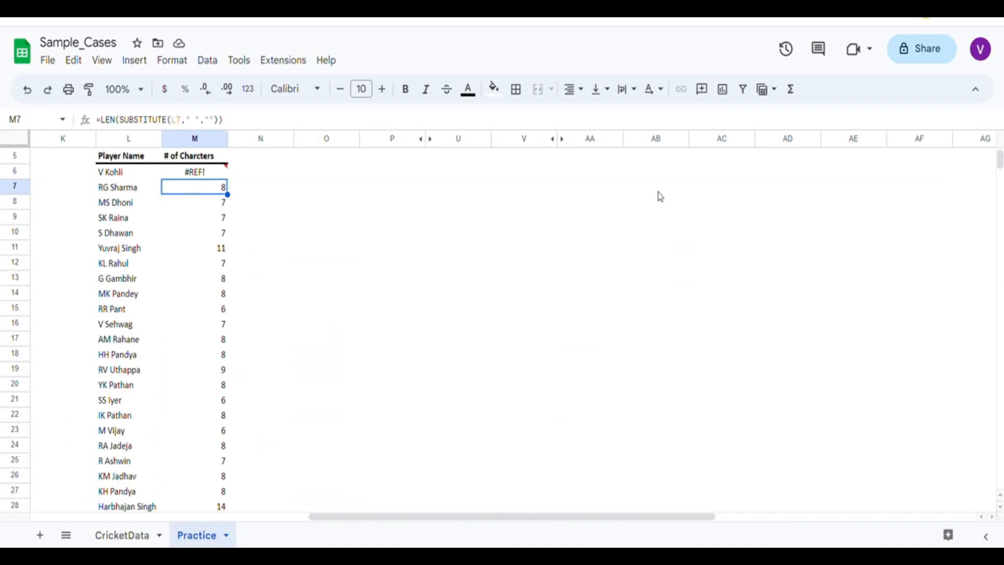
key(ctrl+shift+Down)
key(Delete)
Review the array formula's character counts in column M from the header through the rows below.
key(Up)
key(Up)
key(Up)
key(Down)
key(Down)
key(Down)
key(Up)
key(Down)
key(Down)
key(Down)
key(Down)
key(Down)
key(Down)
key(Down)
key(Down)
key(ctrl+Up)
key(Down)
key(ctrl+Down)
key(ctrl+Up)
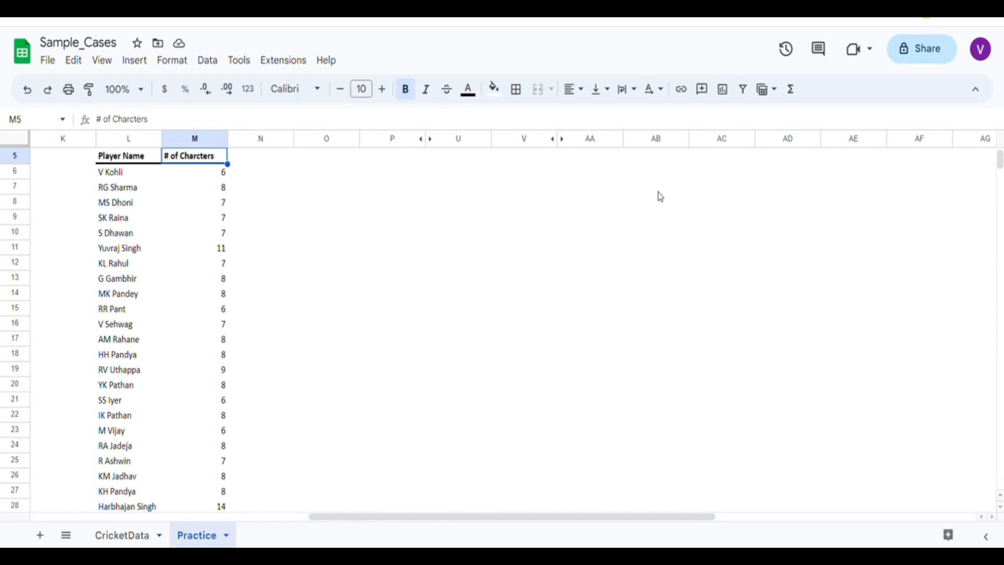
Examine column M below the last player name, down to row 1000, for output beside empty cells.
key(Down)
key(Left)
key(ctrl+Down)
scroll(660, 197, down, 2)
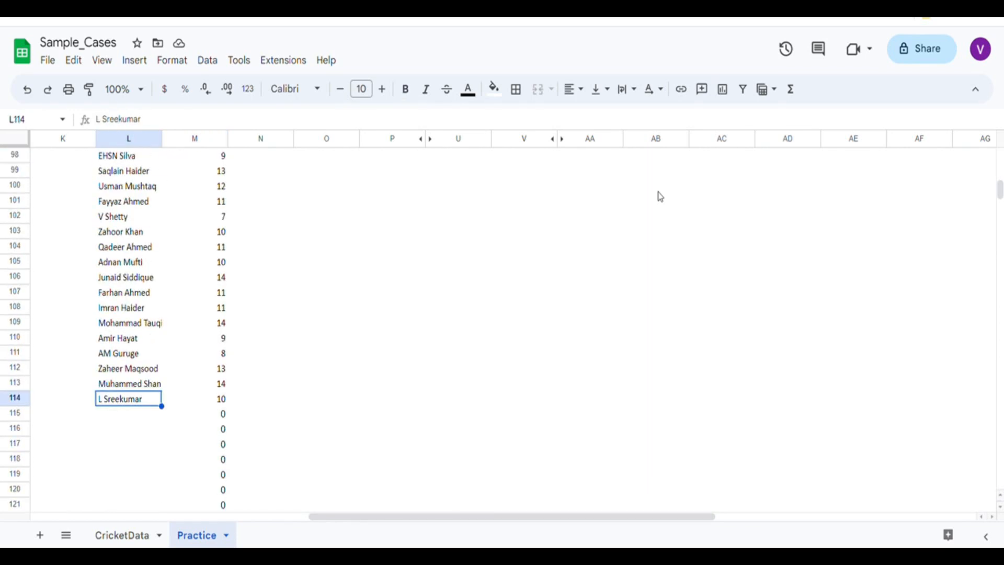
key(Right)
key(Down)
key(Down)
key(Down)
key(Down)
key(Down)
key(Down)
key(Down)
key(Down)
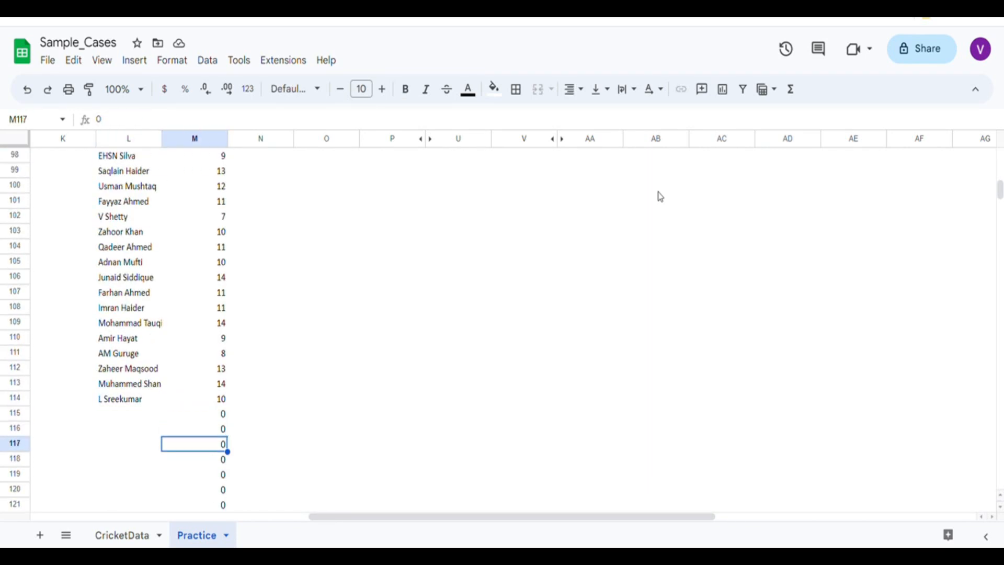
key(ctrl+Down)
key(Left)
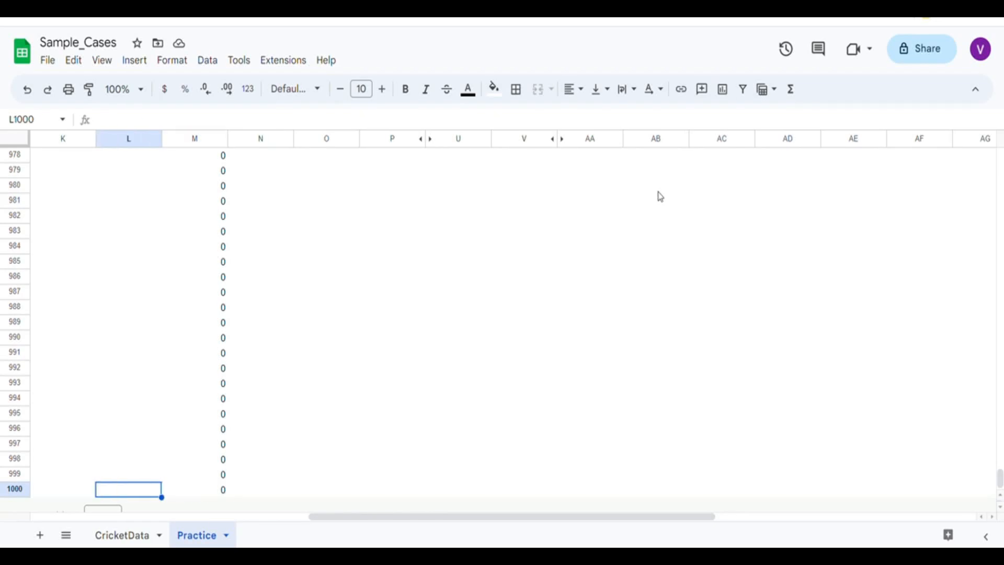
Compare the array formula in M6 with its output beside the blank cells of column L from row 115 on.
key(ctrl+Up)
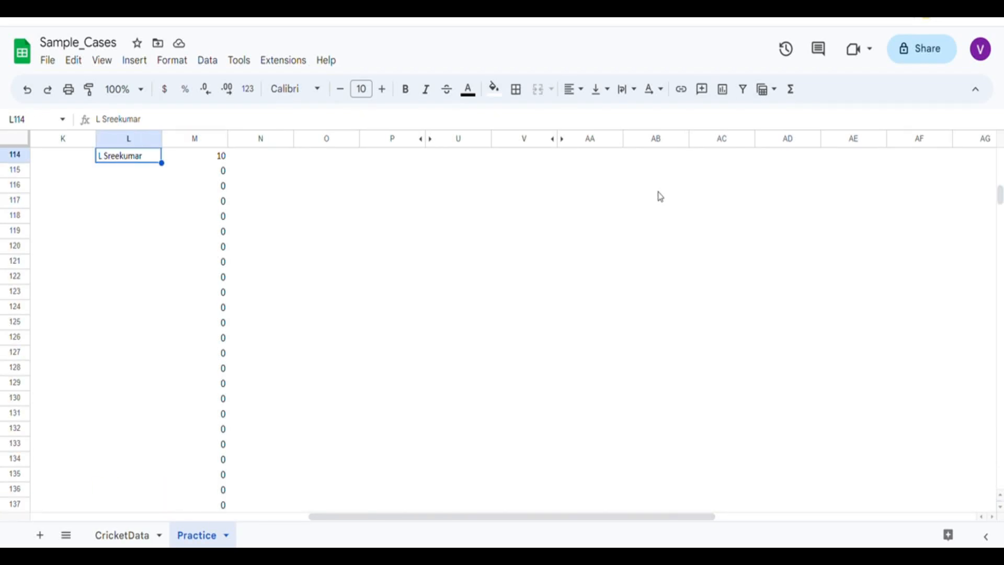
key(ctrl+Up)
key(Right)
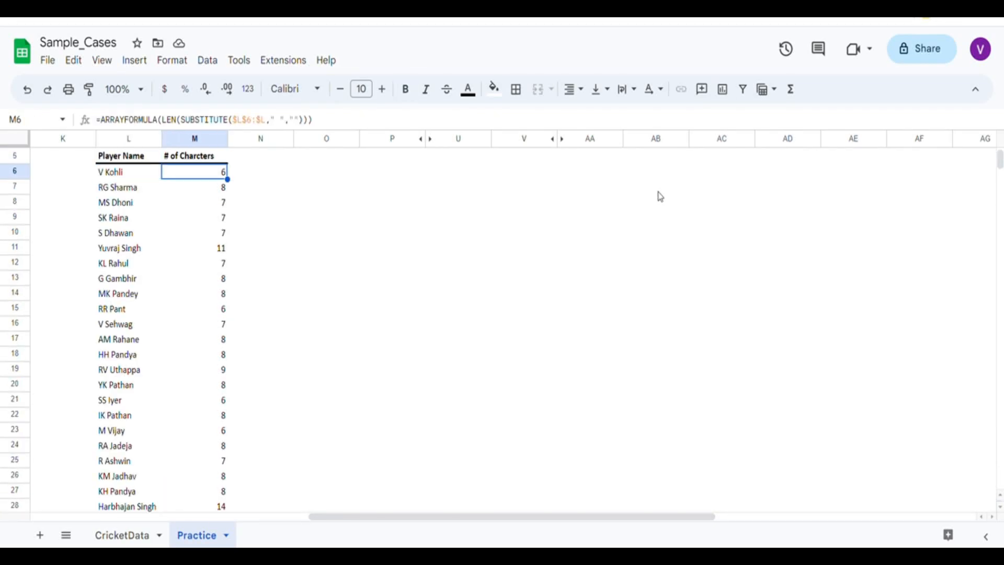
key(Left)
key(ctrl+Down)
key(ctrl+Down)
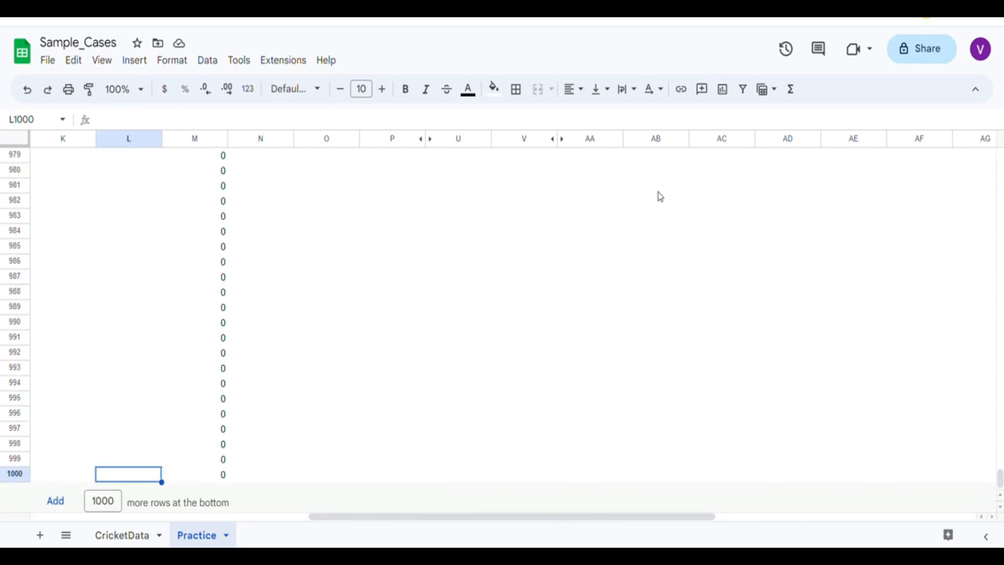
key(ctrl+Up)
key(Down)
key(Right)
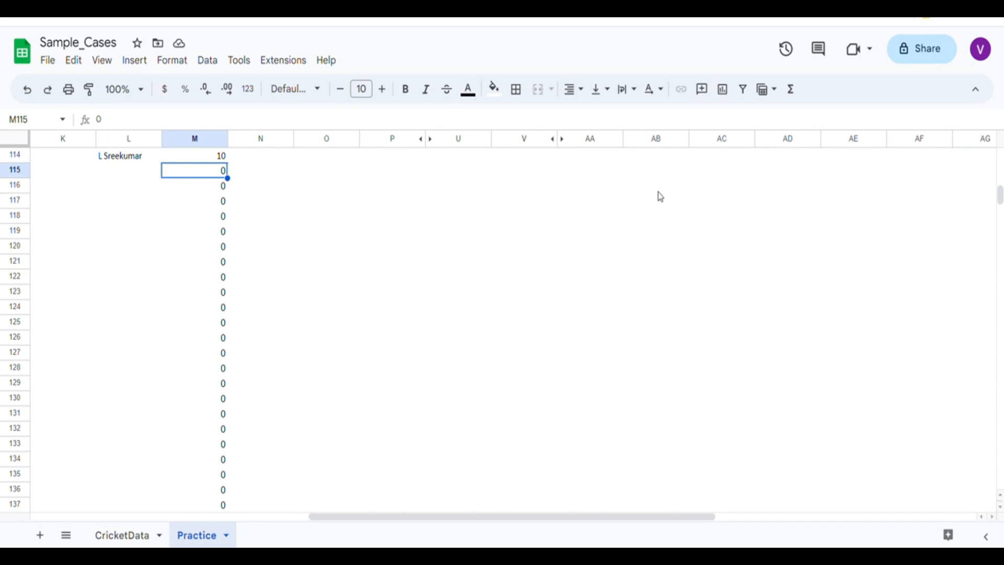
In M6's array formula, insert IF(L6:L="","", before LEN so rows without a player name return blank.
key(Left)
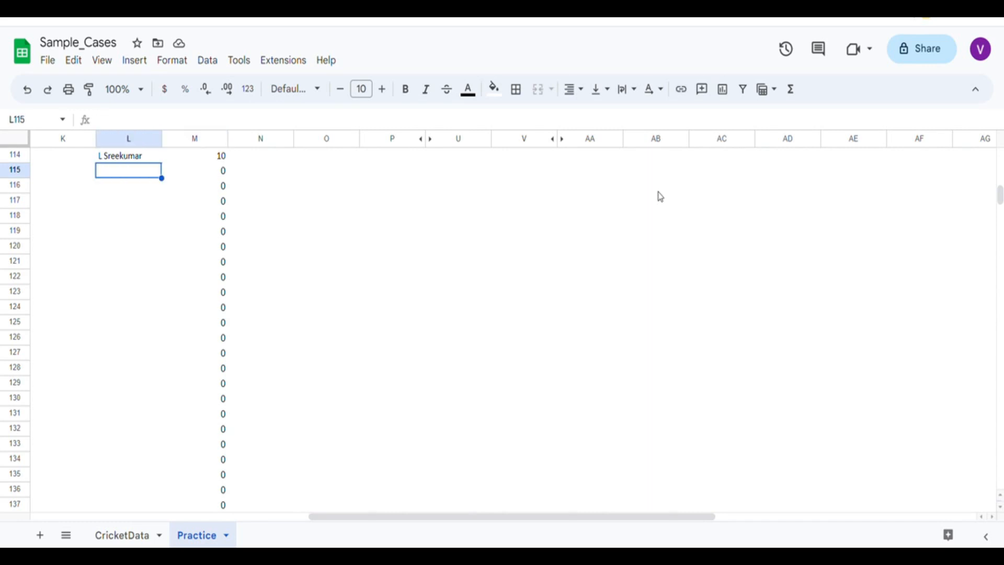
key(Right)
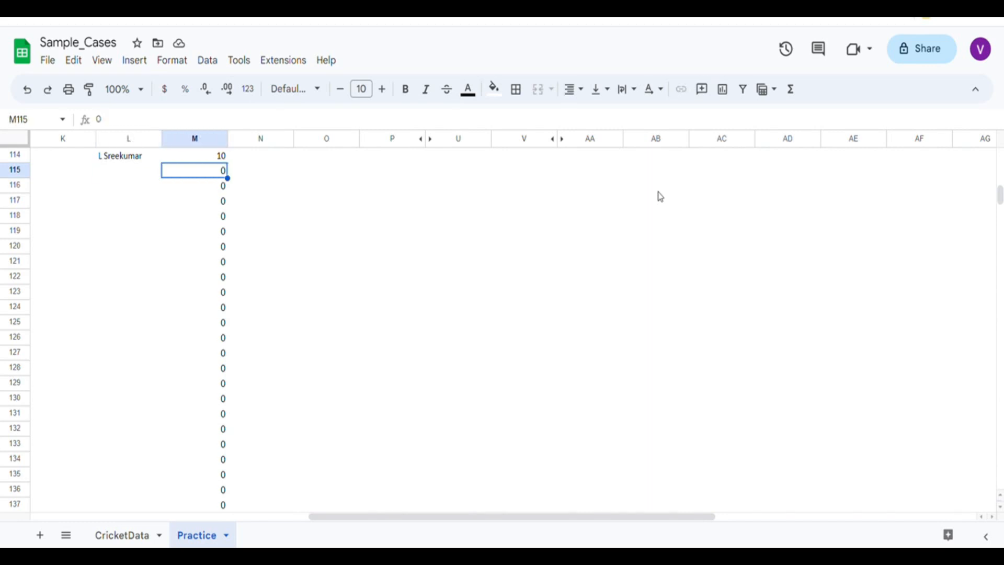
key(Left)
key(Up)
key(ctrl+Up)
key(Right)
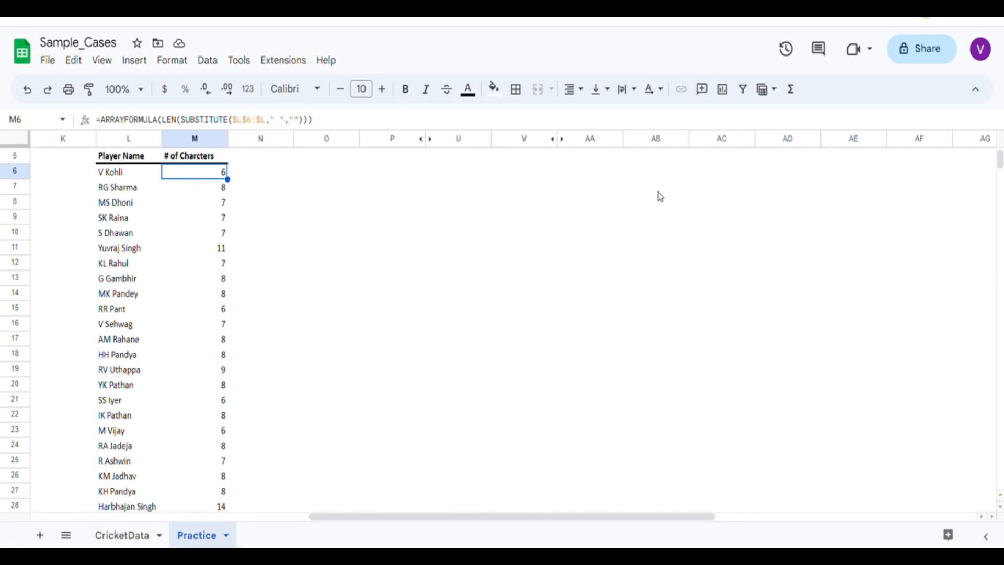
key(Return)
key(Home)
key(Right)
key(Right)
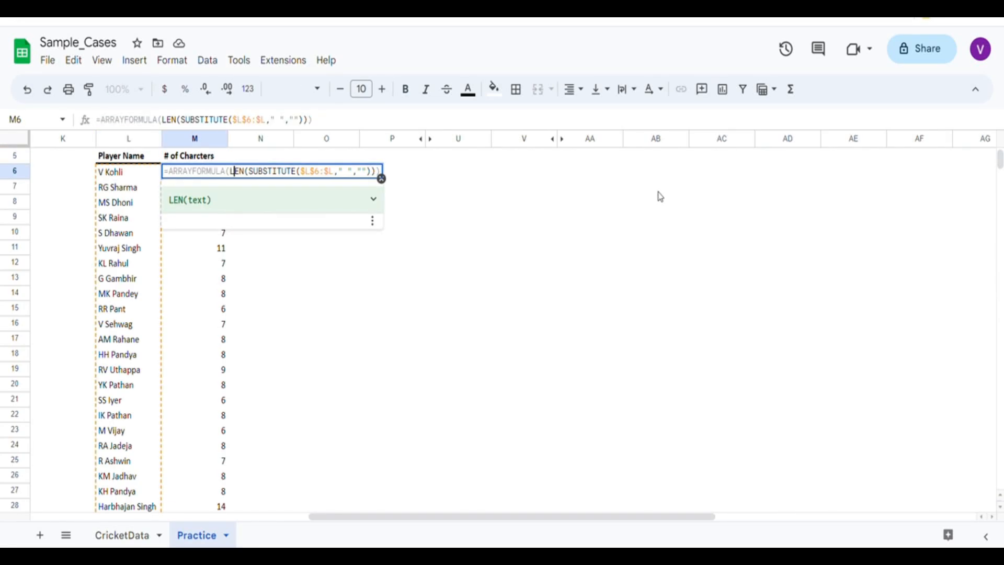
key(Left)
text(IF()
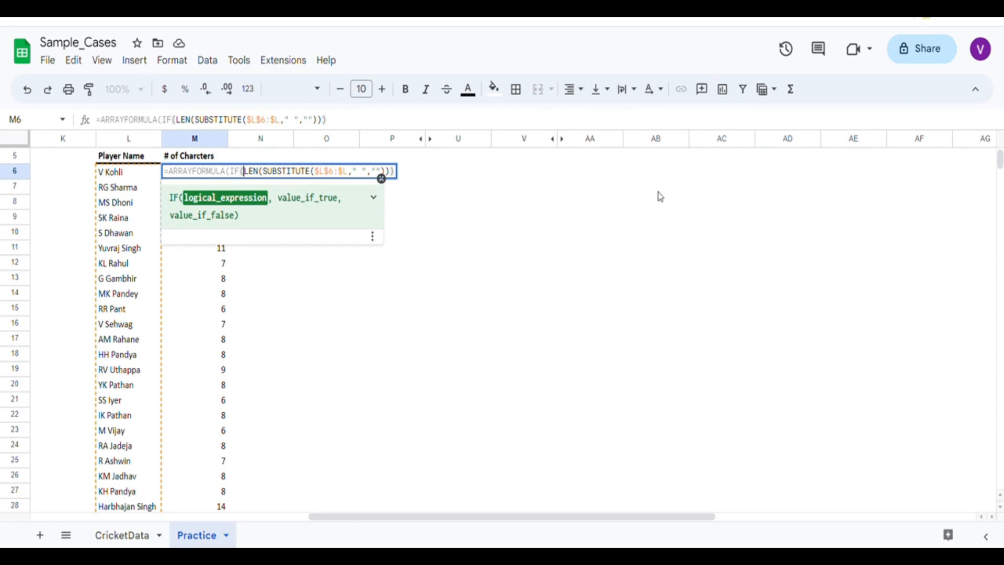
text(L6:1)
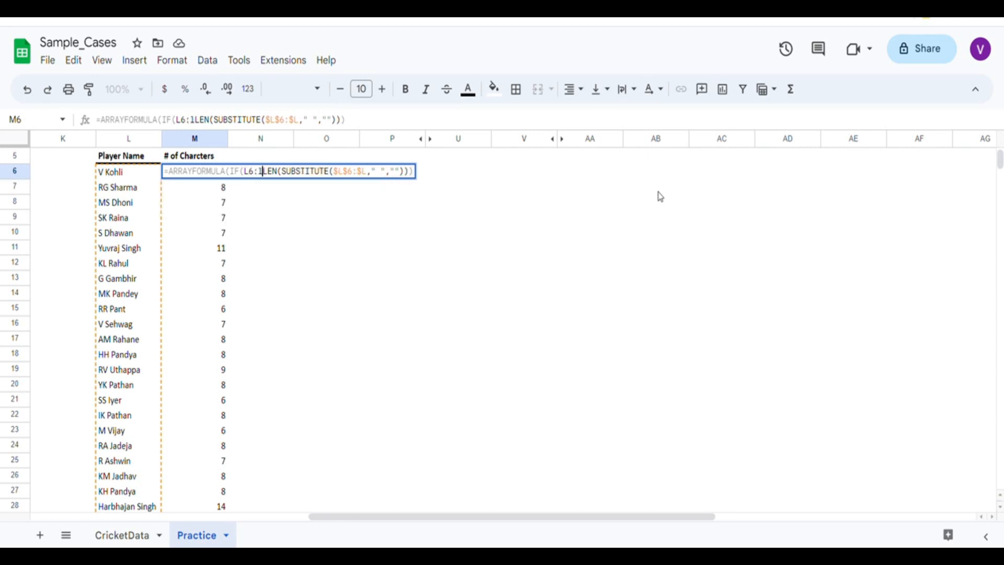
text(L="")
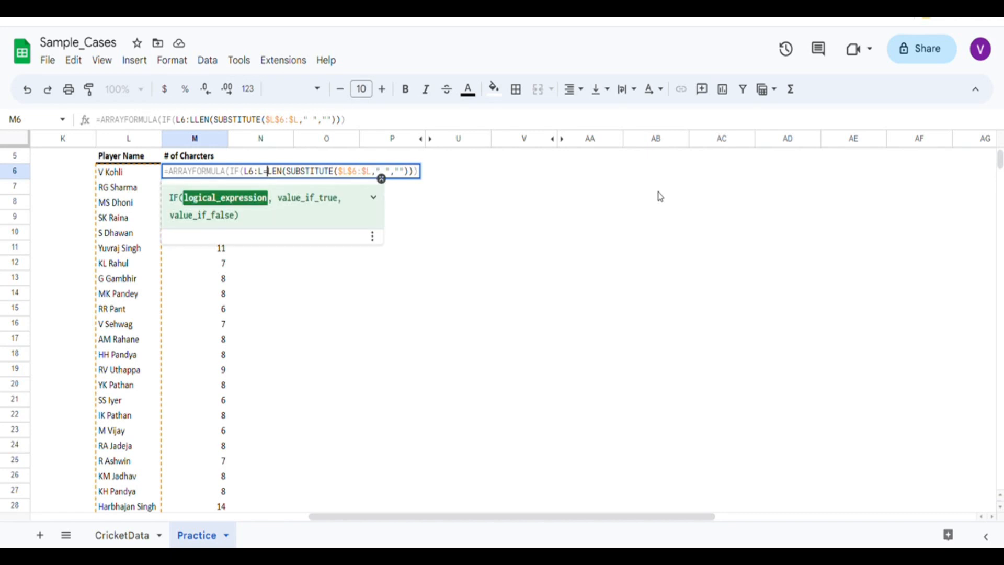
text(,"")
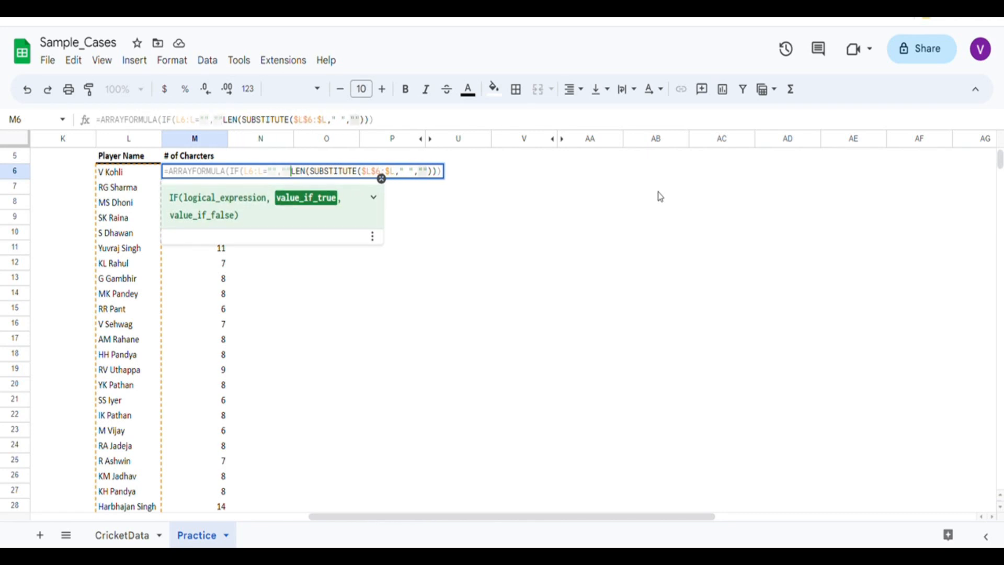
text(,)
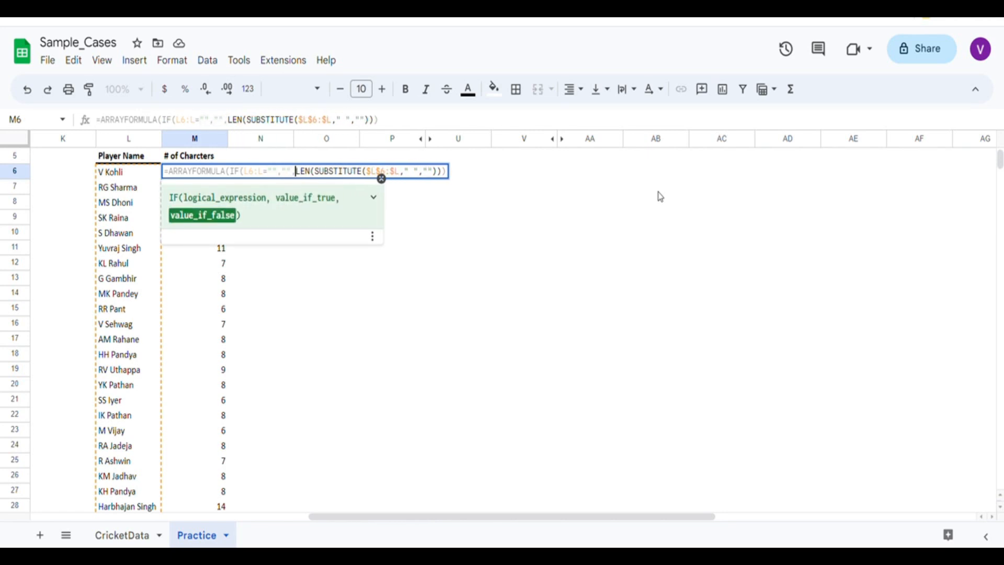
Add the parenthesis that closes the IF function at the end of M6's formula.
key(End)
key(Left)
key(Left)
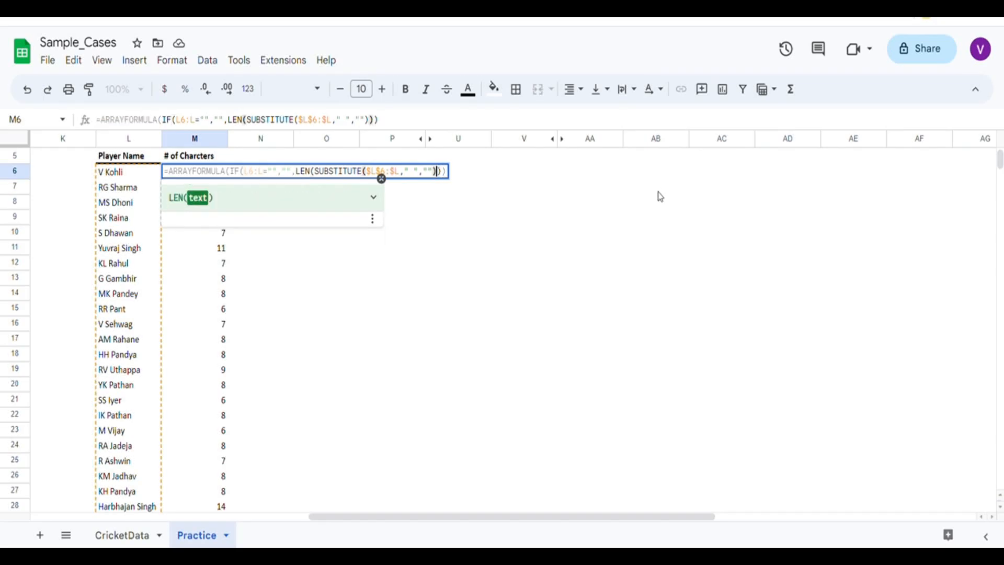
key(Right)
key(Right)
text())
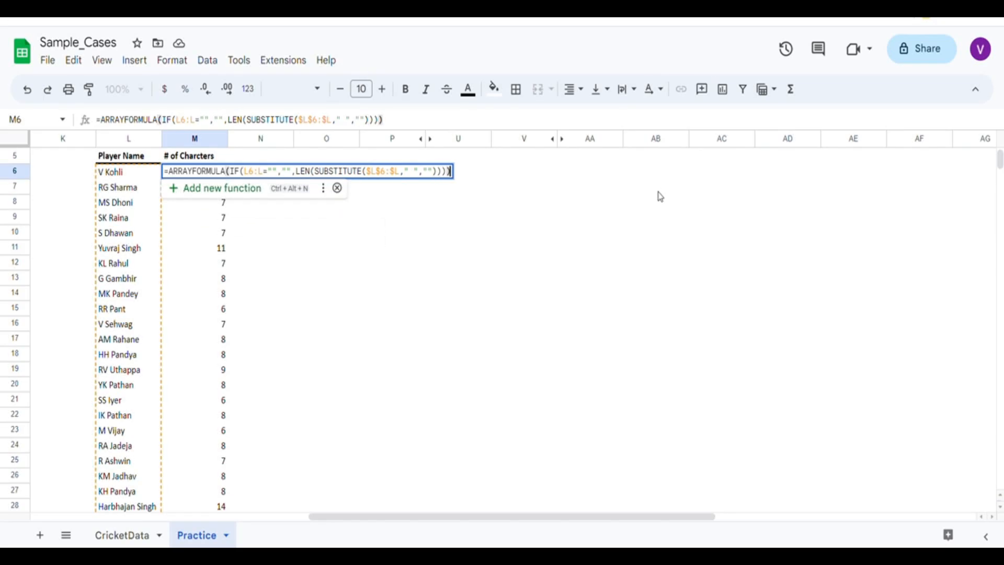
Make the IF condition's range absolute as $L$6:$L and commit the formula in M6.
key(Left)
key(Left)
key(Left)
key(Left)
key(Left)
key(Left)
key(Left)
key(Left)
key(Left)
key(Left)
key(Left)
key(Left)
key(Left)
key(Left)
key(Left)
key(Left)
key(Left)
key(Left)
key(Left)
key(Left)
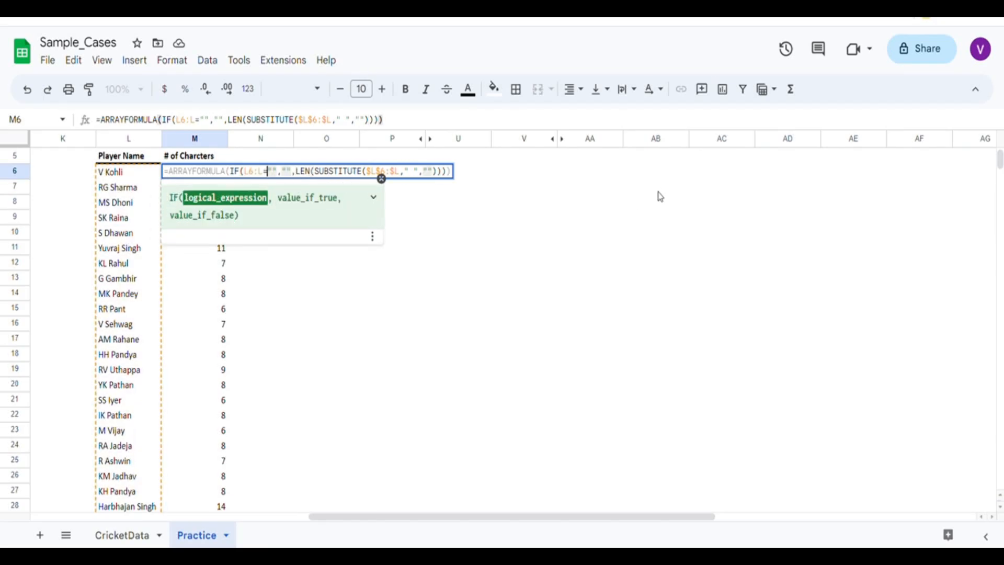
key(F4)
key(End)
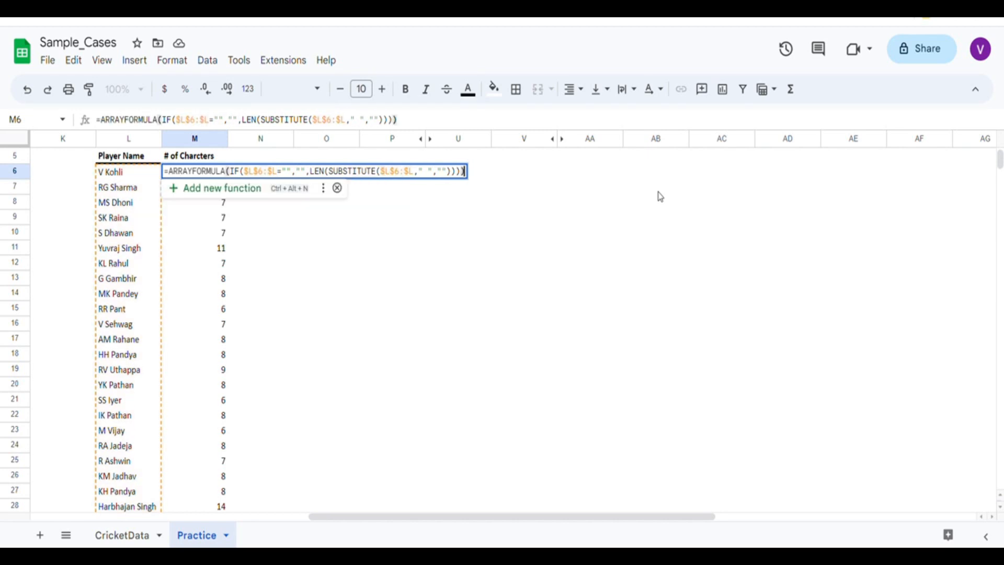
key(Return)
Check column M below the last player name in row 114 for output beside empty cells.
key(ctrl+Down)
key(Left)
key(Down)
key(Down)
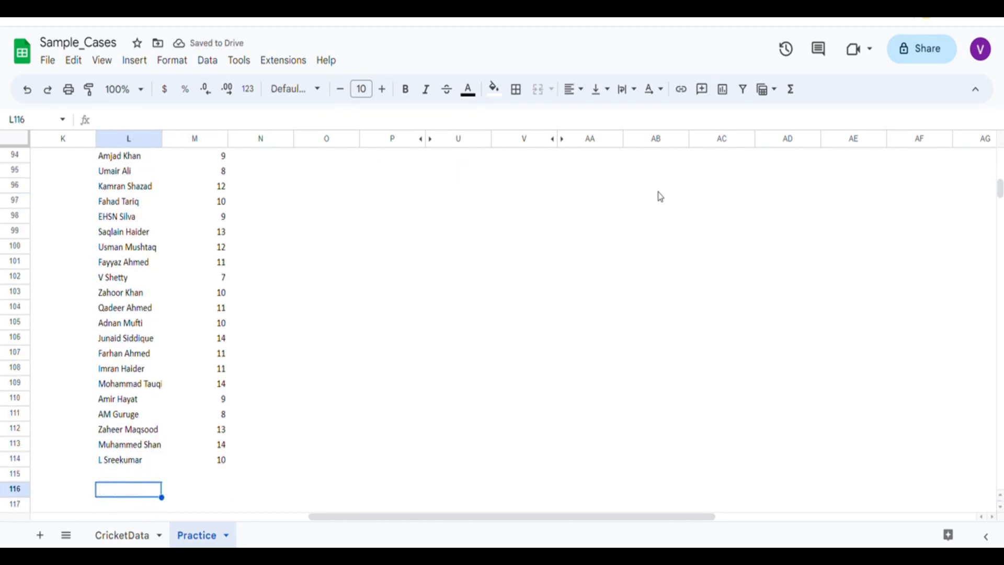
key(Right)
key(ctrl+Down)
key(ctrl+Up)
key(Up)
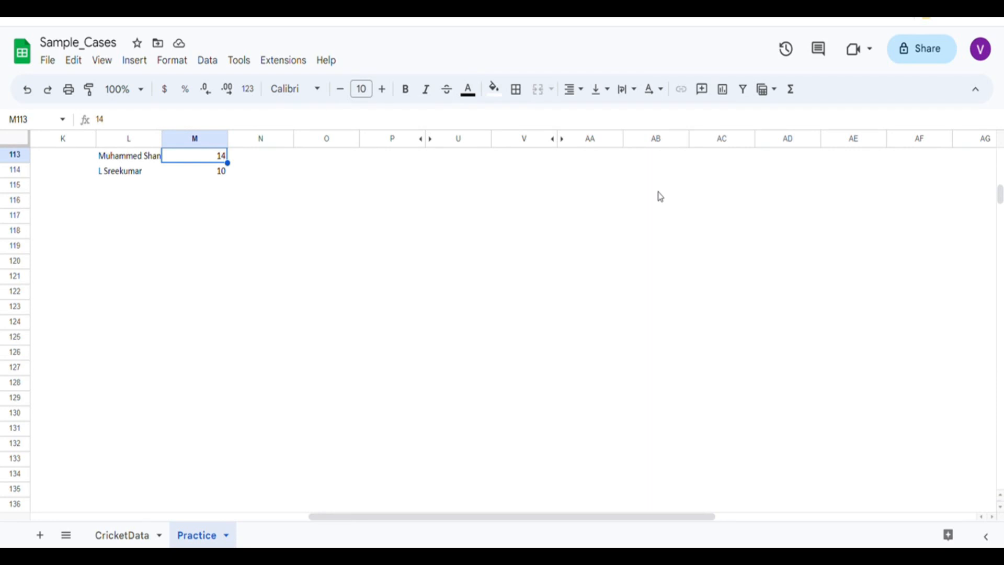
Review the Q2 question and the completed array formula in M6 without changing it.
key(ctrl+Up)
key(Left)
key(ctrl+Up)
key(Down)
key(Down)
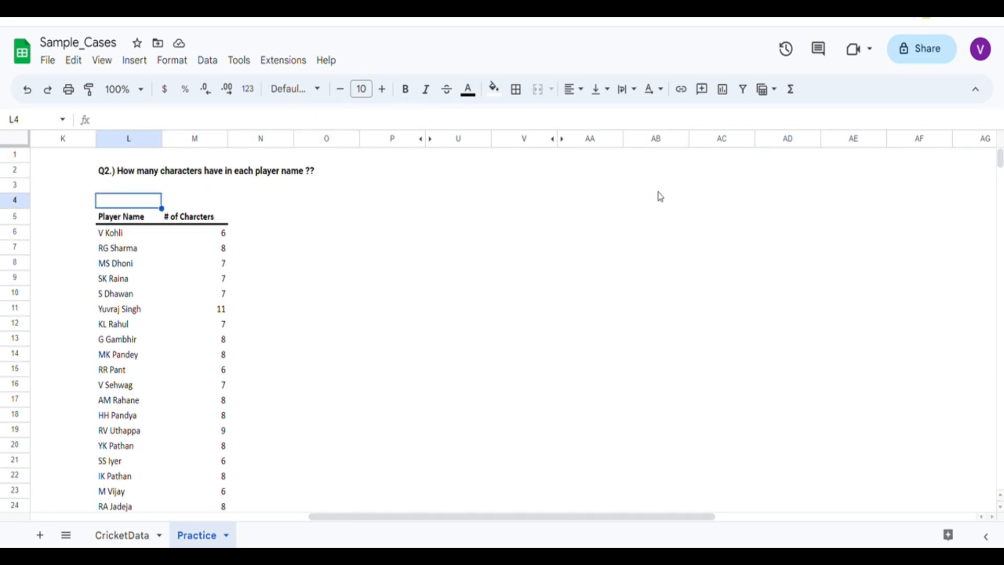
key(Down)
key(Down)
key(Right)
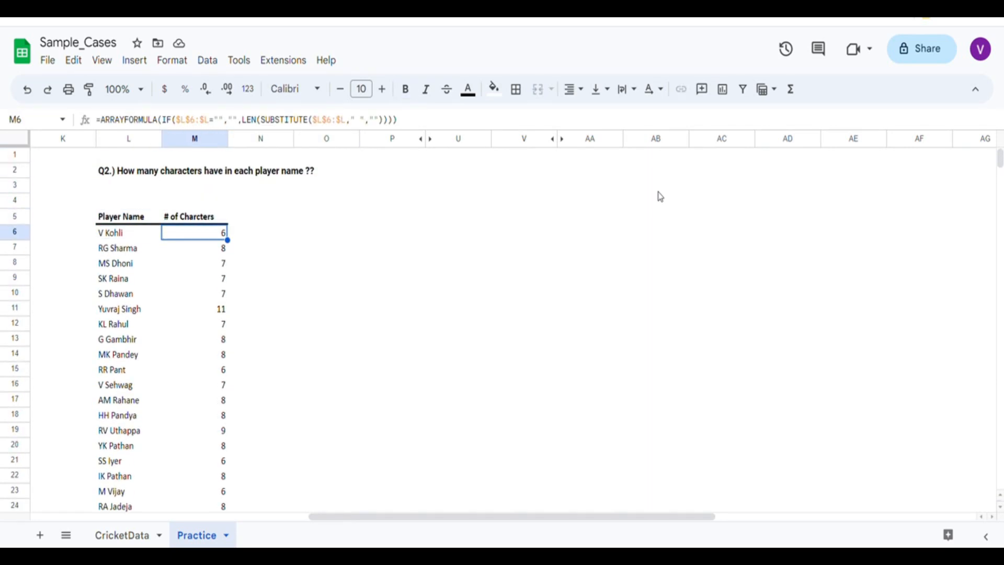
key(F2)
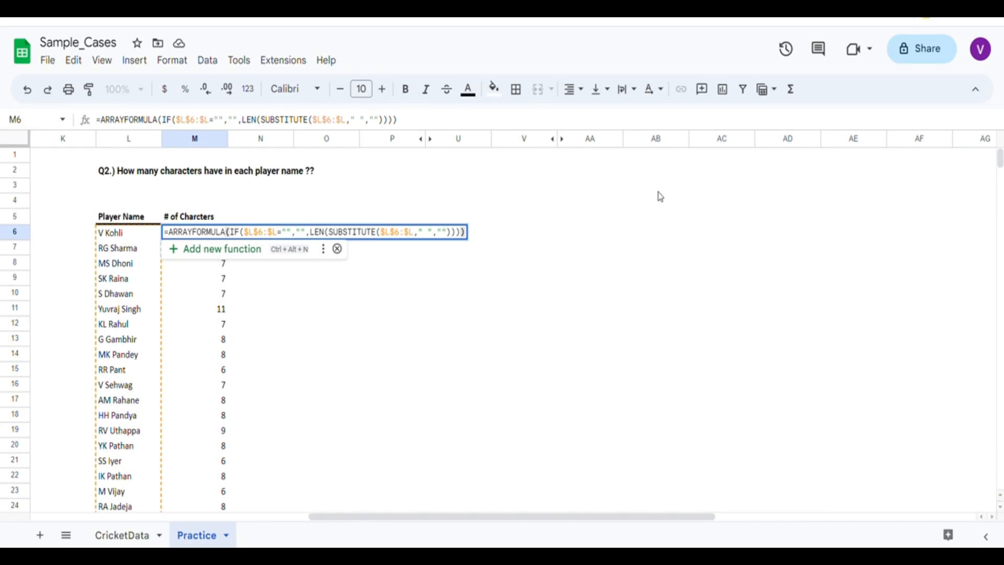
key(Escape)
key(Up)
key(Up)
key(Up)
key(Up)
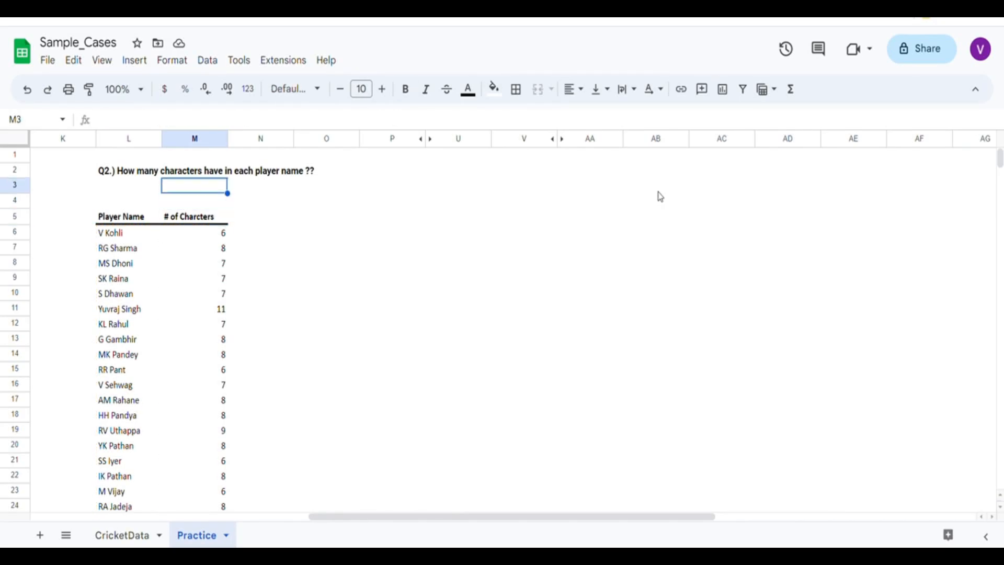
Unhide the columns between P and U to show the Q3 table.
click(392, 139)
shift+click(458, 138)
right_click(400, 139)
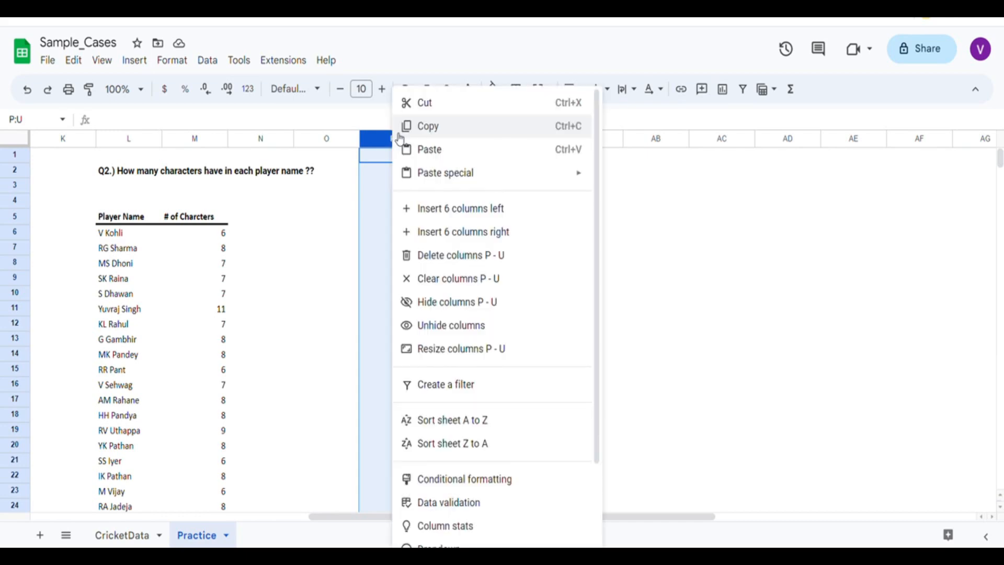
click(443, 324)
click(433, 268)
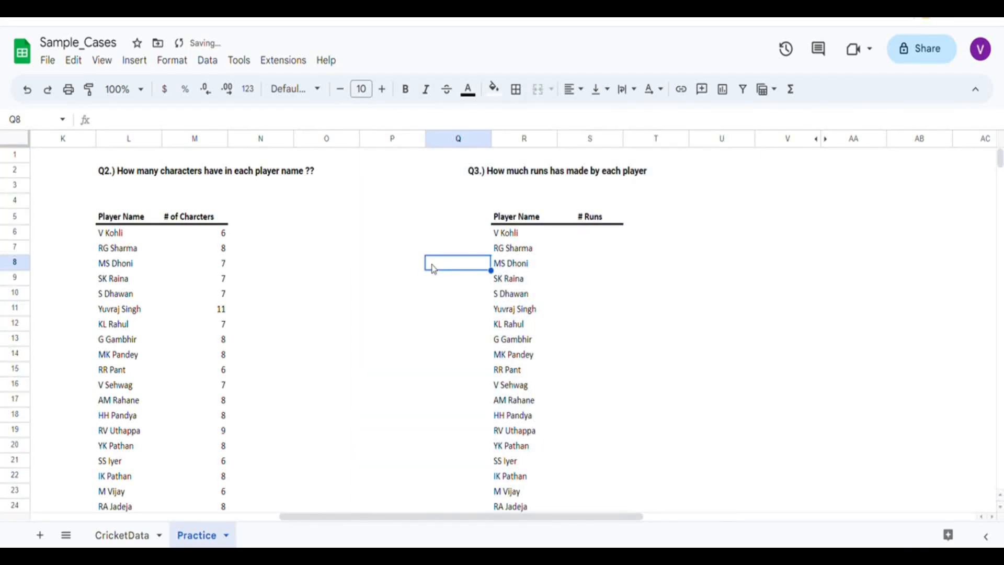
Read the Q3 question in row 2 and select the first # Runs cell, S6.
key(Up)
key(Up)
key(Up)
key(Up)
key(Up)
key(Up)
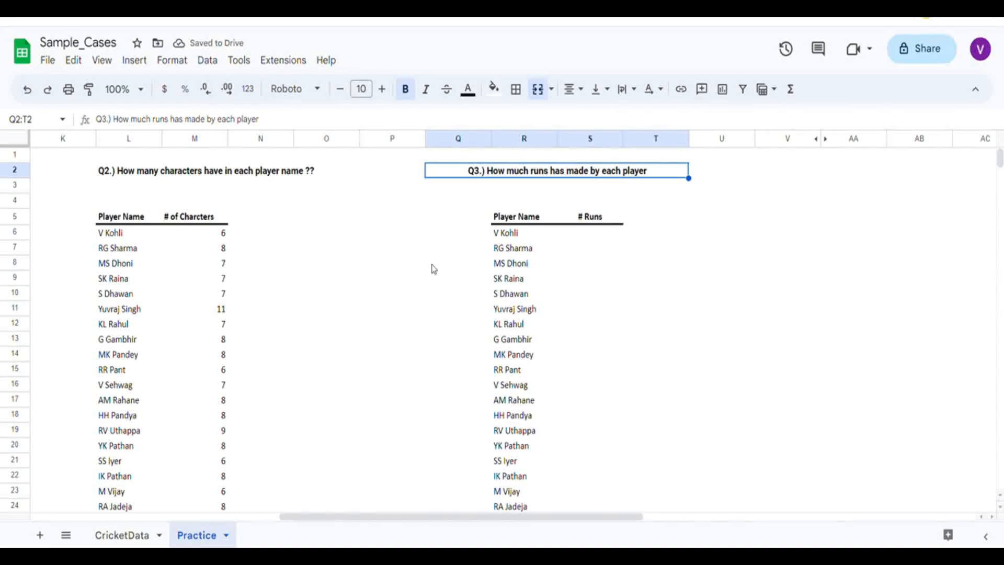
key(Down)
key(Down)
key(Down)
key(Down)
key(Right)
key(Right)
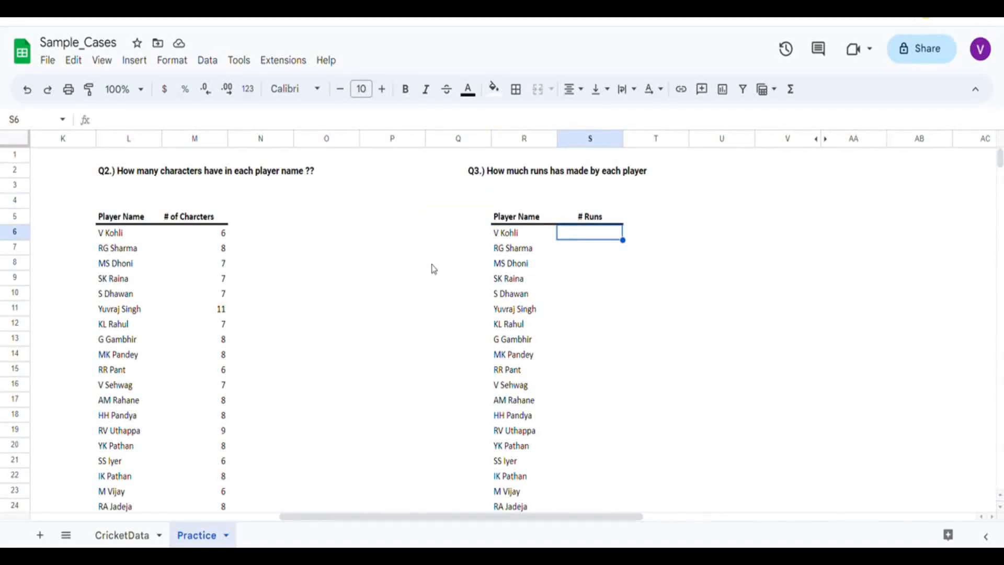
Examine the Player Name column on the CricketData sheet and return to the Q3 table on the Practice sheet.
click(130, 535)
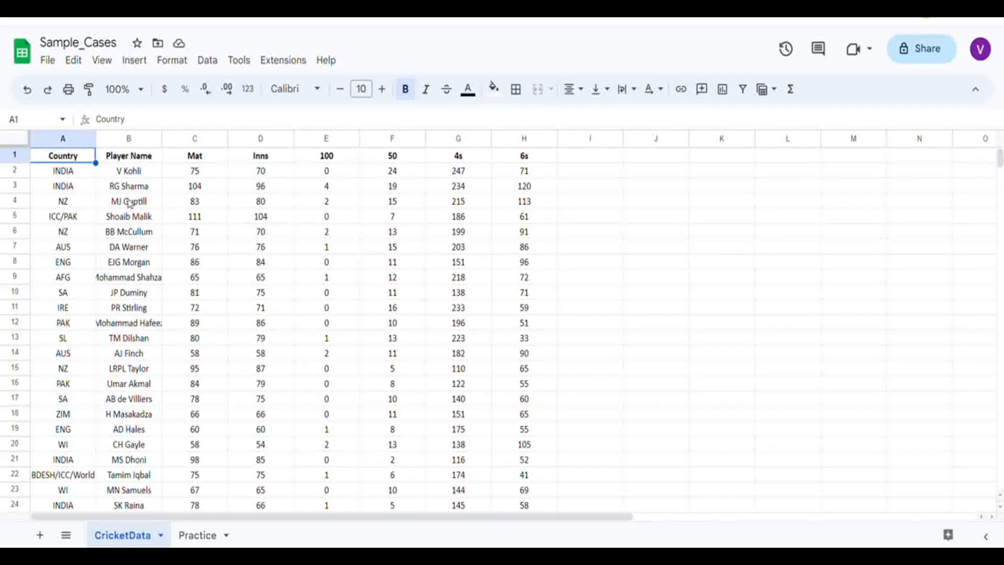
key(Right)
key(Down)
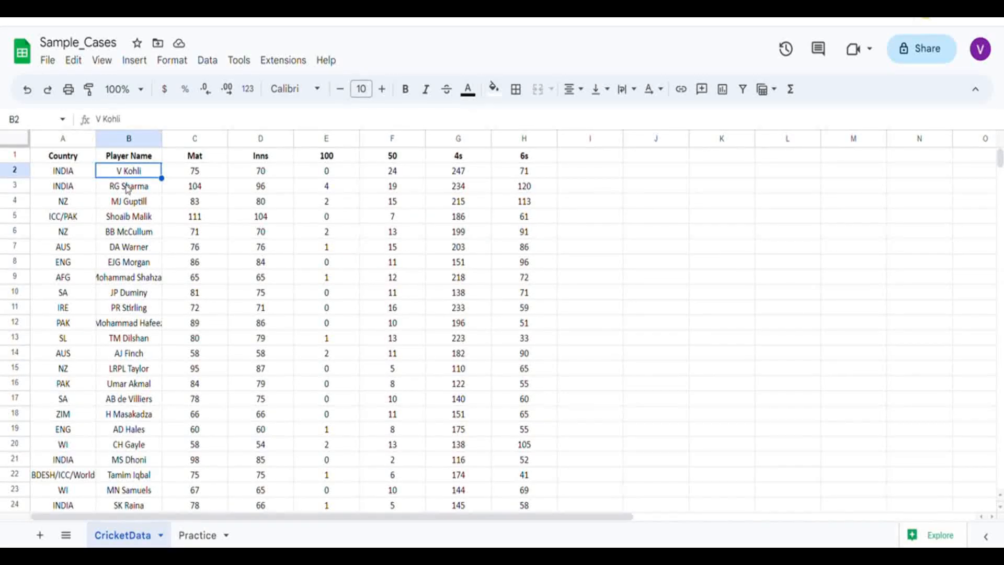
key(Down)
key(Down)
key(Down)
key(Down)
key(Down)
key(Down)
key(Up)
key(Up)
key(Up)
key(Up)
key(Up)
key(Up)
click(194, 536)
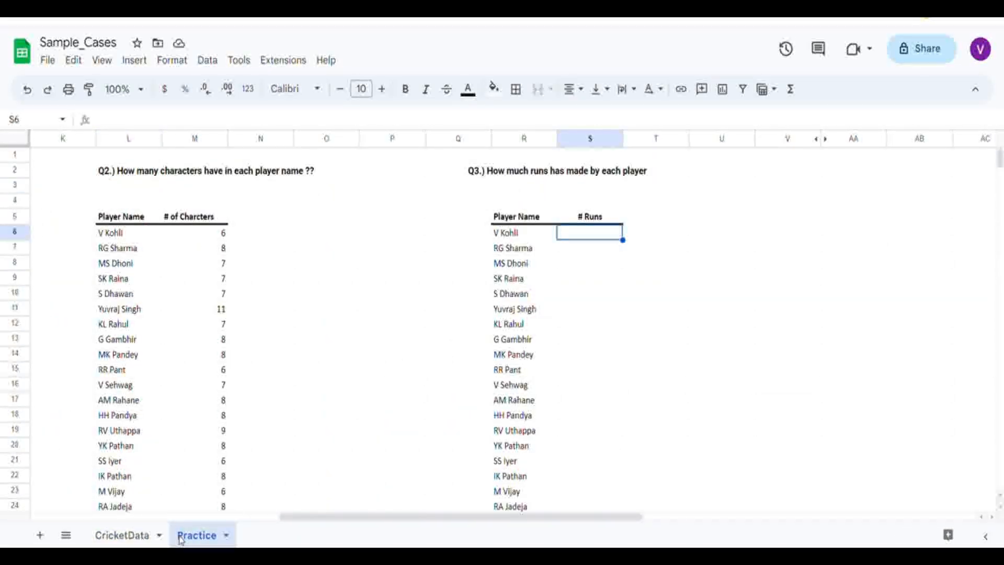
Rename the Inns header in D1 of the CricketData sheet as Runs.
click(136, 539)
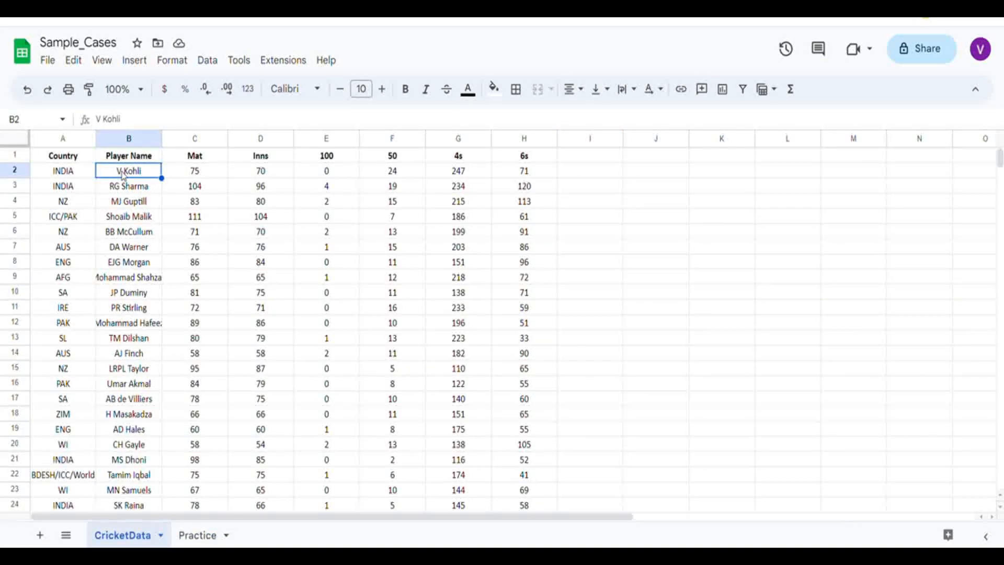
key(Up)
key(Right)
key(Right)
key(Left)
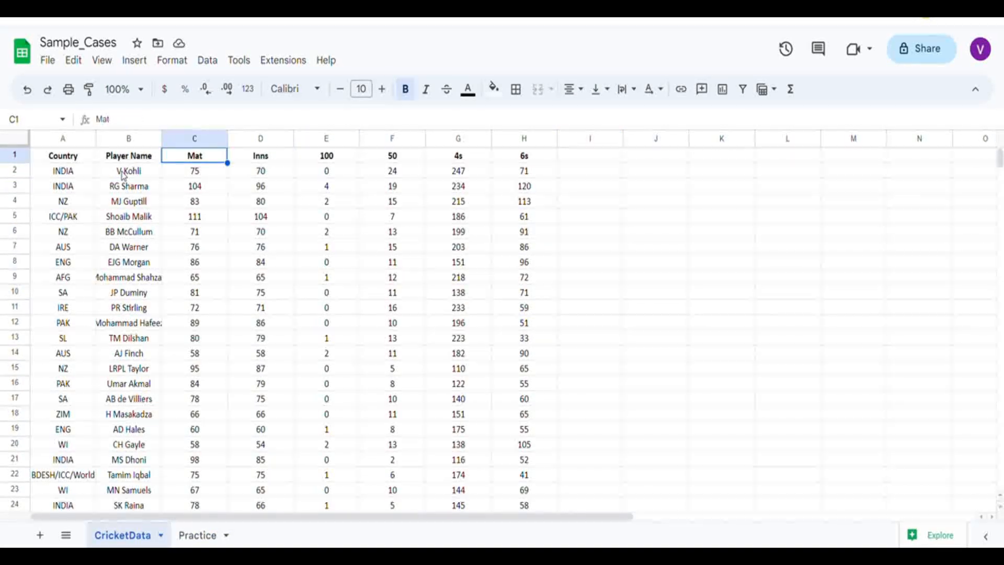
key(Left)
key(Right)
key(Right)
text(Runs)
key(Return)
Review the Player Name, Mat and Runs columns on the CricketData sheet, tracing row 2 from name to runs.
key(Up)
key(Left)
key(Down)
key(Right)
key(Up)
key(Down)
key(Left)
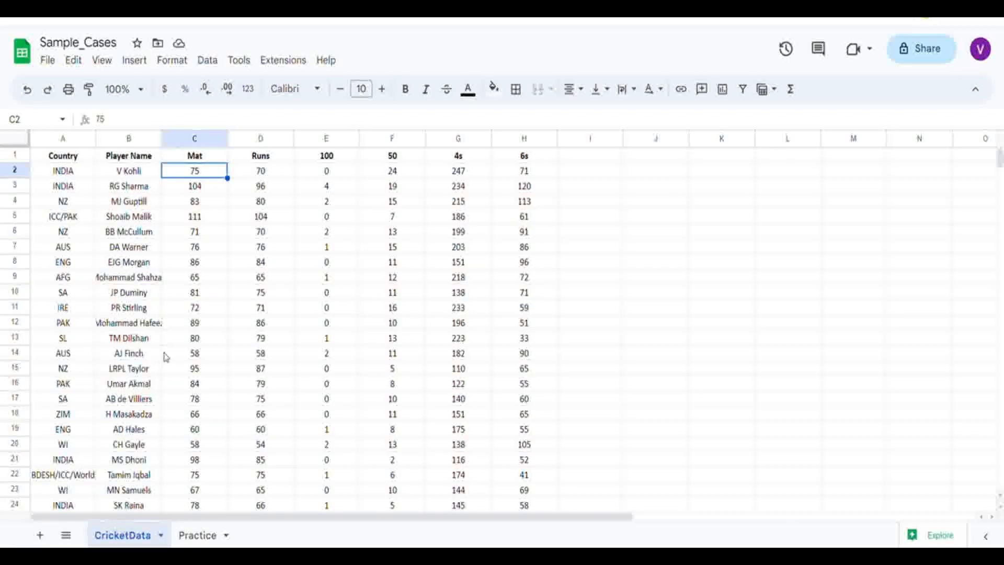
click(149, 152)
click(139, 178)
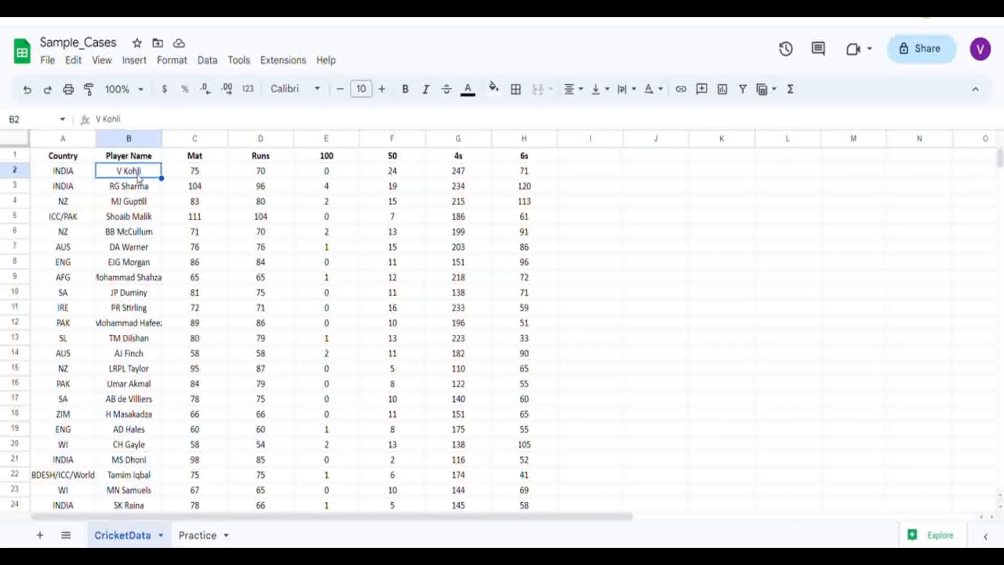
key(Right)
key(Right)
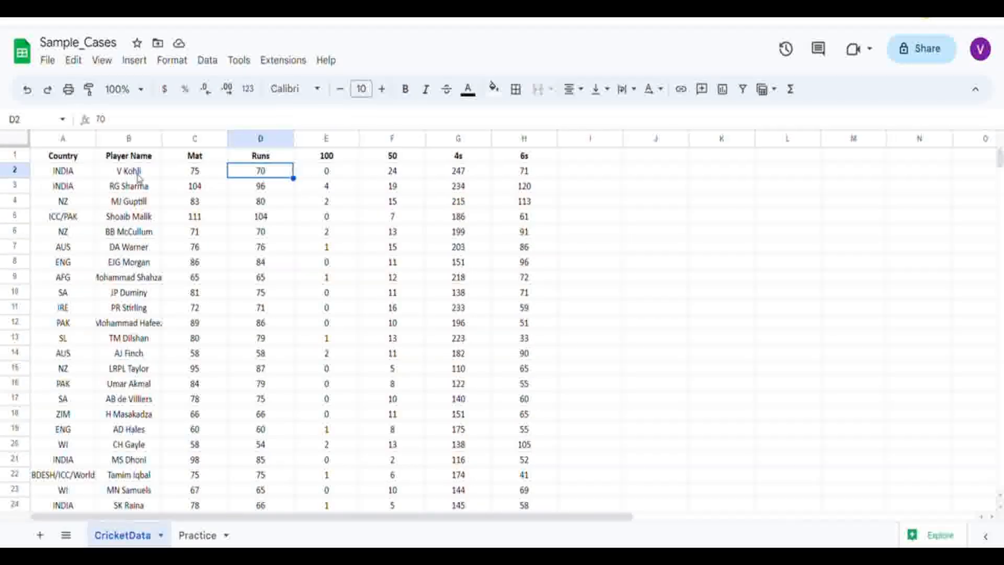
Start a VLOOKUP formula in S6 of the Practice sheet with R6 as the search key.
click(200, 535)
text(=VLOOKUP()
key(Left)
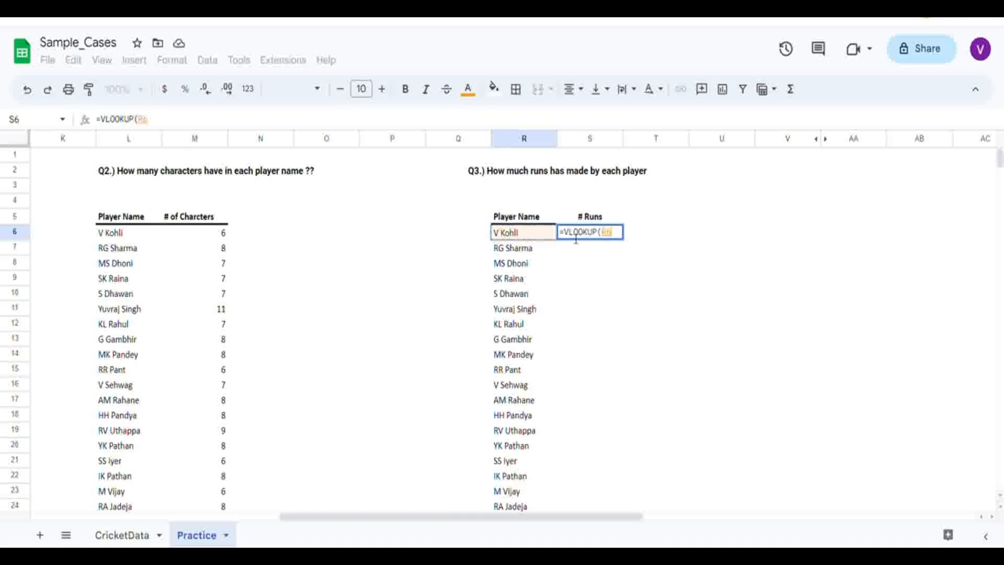
text(,)
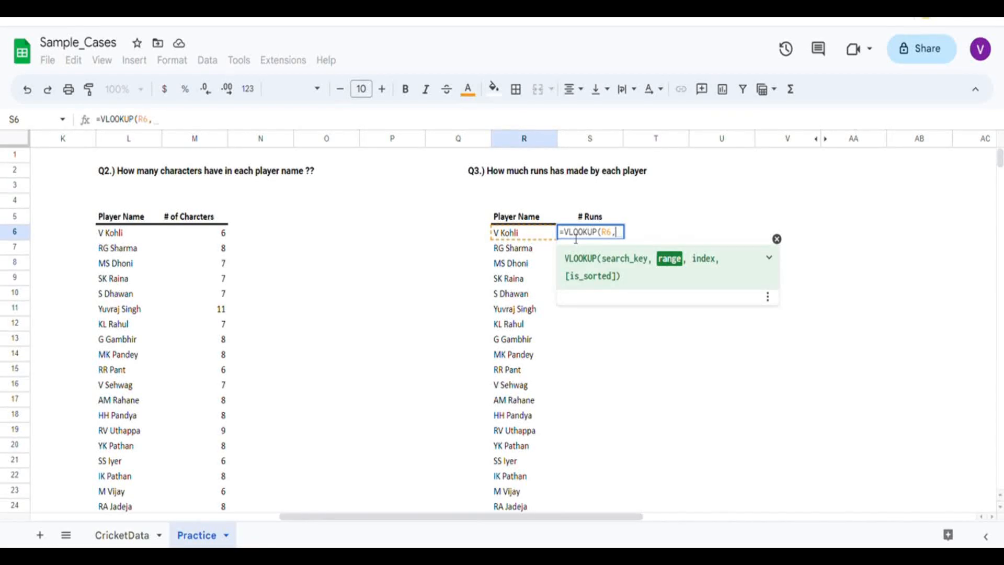
Set the VLOOKUP range to columns B:D of the CricketData sheet.
click(131, 533)
click(129, 139)
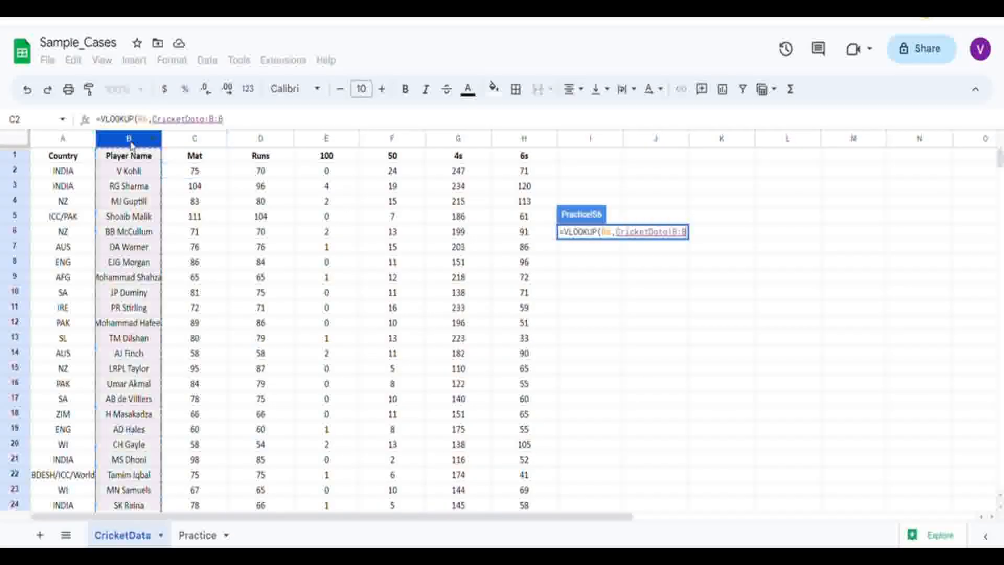
key(shift+Right)
key(shift+Right)
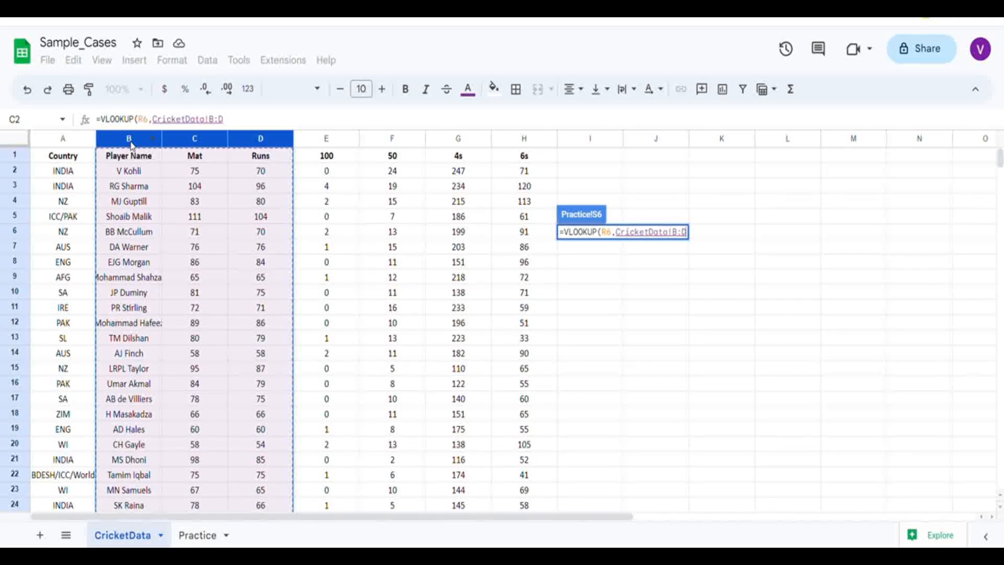
Make the VLOOKUP range absolute as CricketData!$B:$D and complete the formula with column index 3 and exact match 0.
text(,)
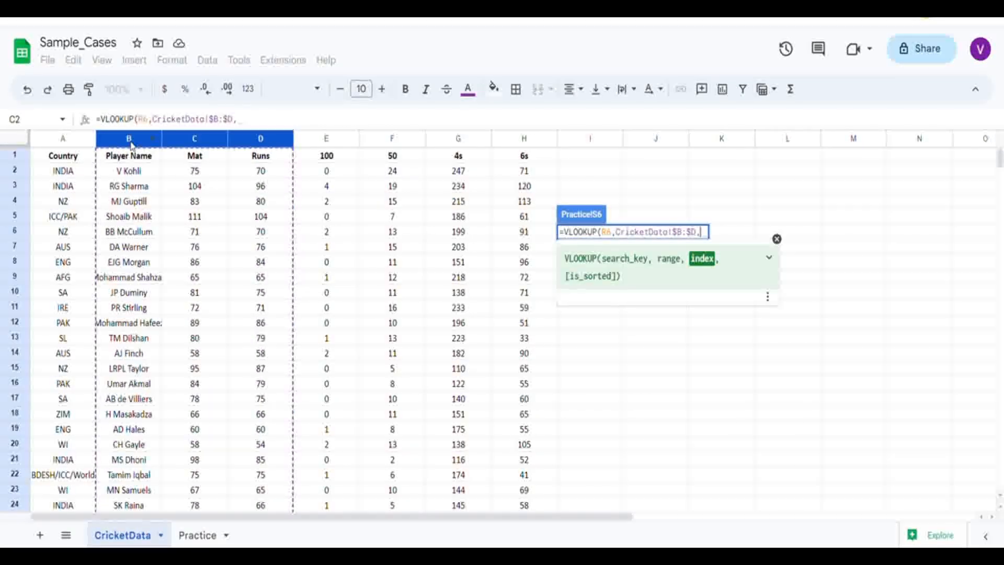
text(3,0))
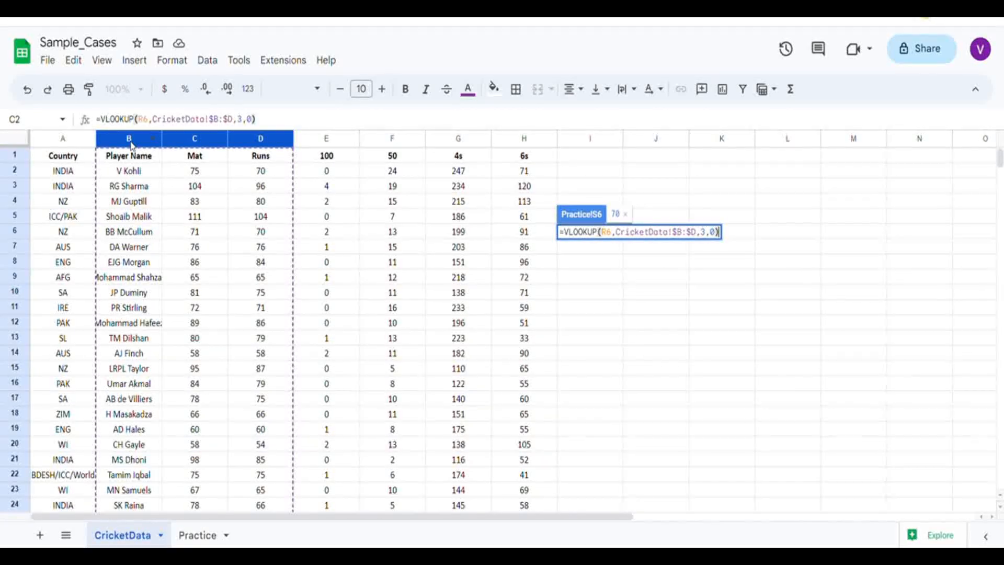
key(Return)
key(Left)
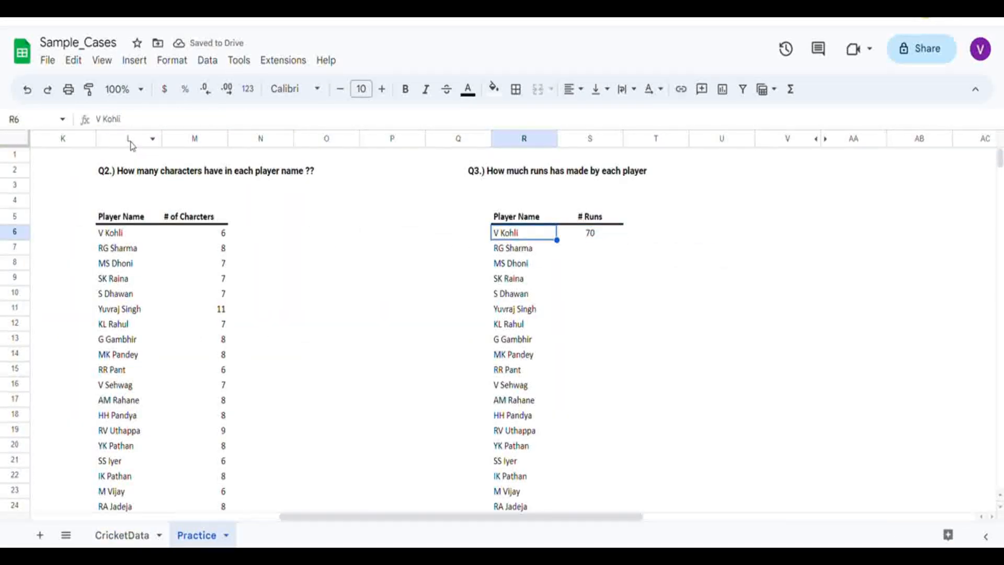
Check the S6 lookup against the first player's cells B2:D2 on the CricketData sheet.
click(137, 535)
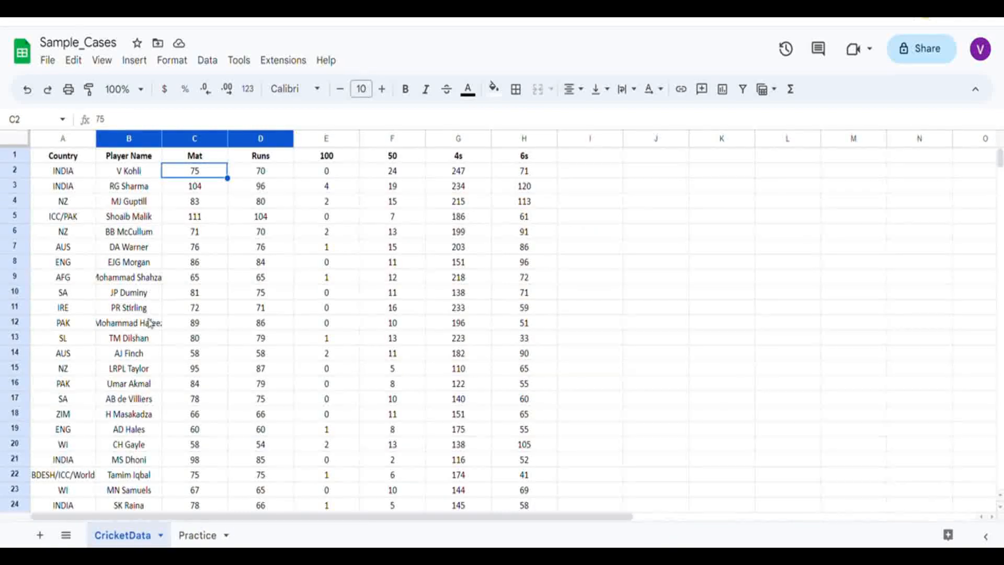
click(253, 173)
key(shift+Left)
key(shift+Left)
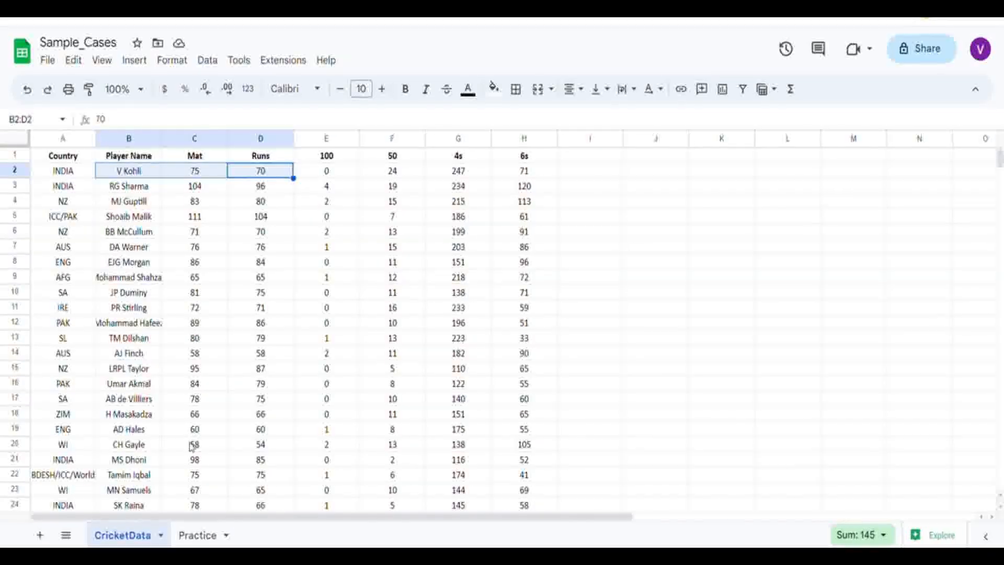
Fill the VLOOKUP formula from S6 down to S114 on the Practice sheet.
click(198, 536)
key(ctrl+Down)
key(Right)
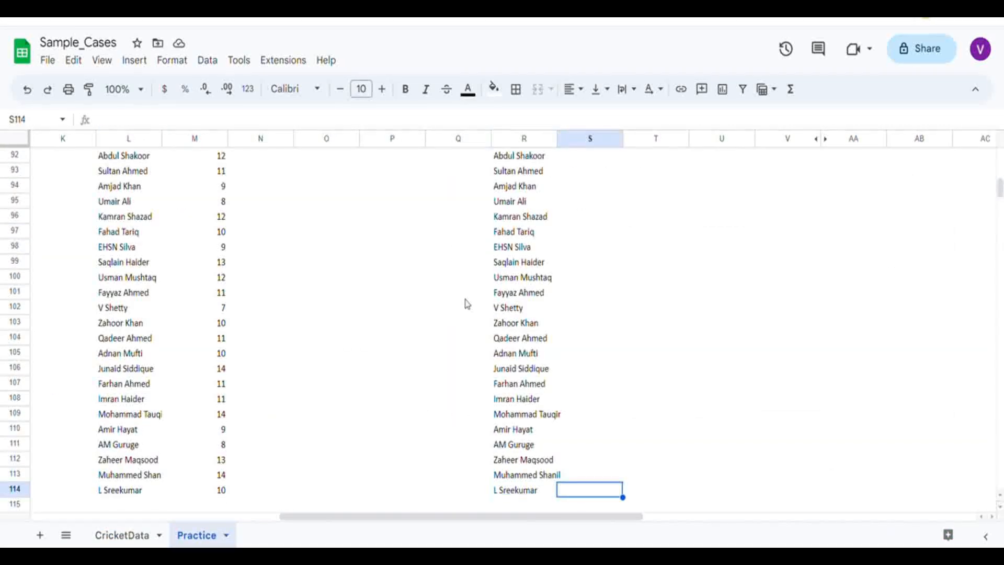
key(ctrl+shift+Up)
key(ctrl+d)
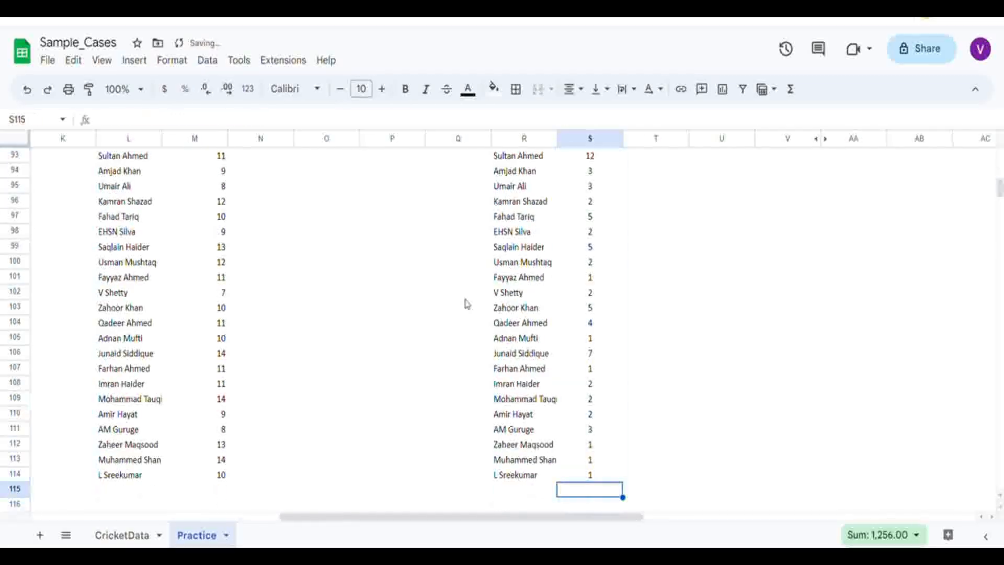
Review the filled # Runs column and its row-by-row VLOOKUP formulas from S6 to the end of the list.
key(ctrl+Up)
key(Down)
key(Down)
key(Down)
key(Down)
key(Down)
key(Down)
key(Down)
key(Down)
key(Down)
key(Down)
key(Down)
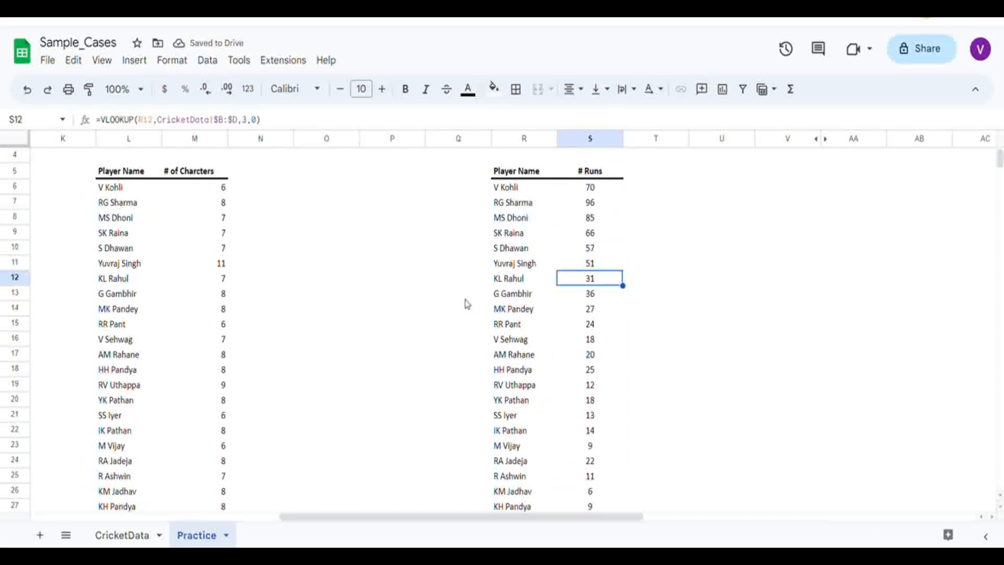
key(ctrl+Down)
key(ctrl+Up)
key(Down)
key(Down)
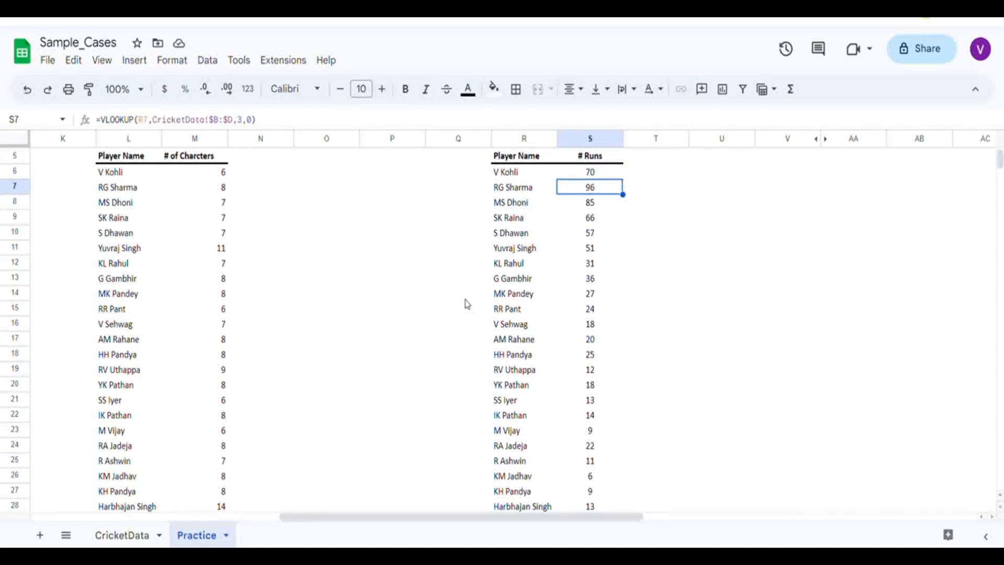
Clear the filled-down lookups in S7:S114, keeping only the formula in S6.
key(shift+Down)
key(shift+Down)
key(ctrl+shift+Down)
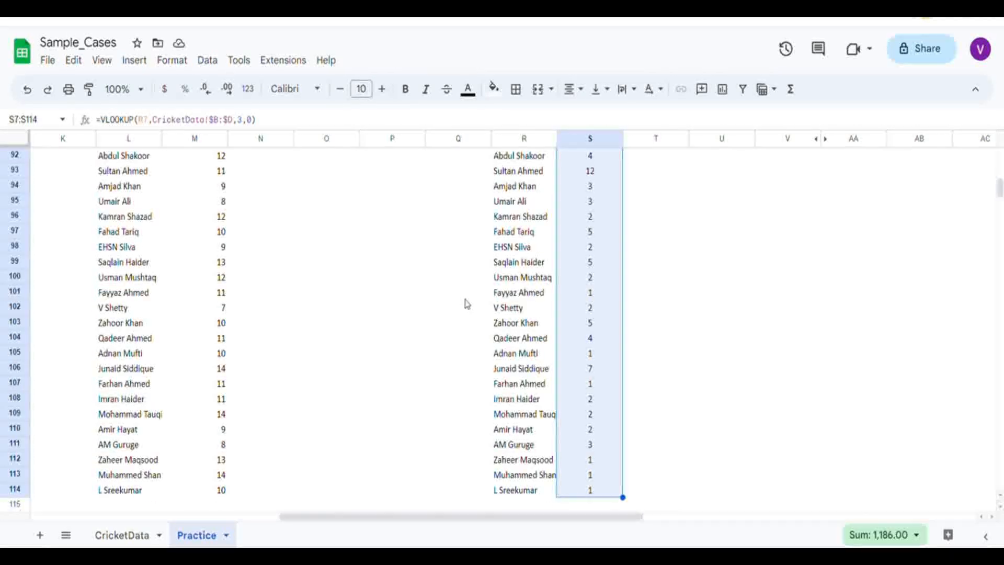
key(Delete)
key(Up)
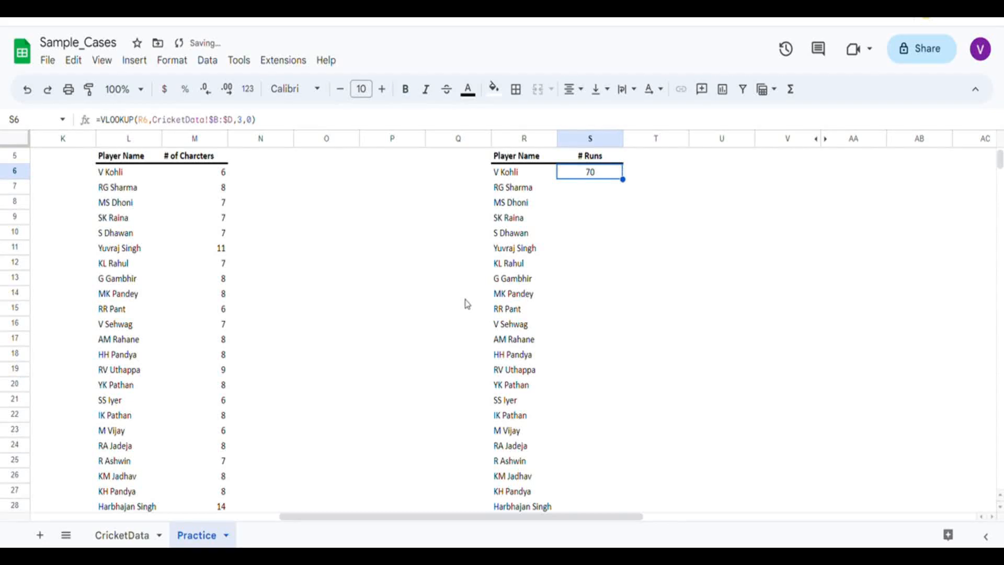
Wrap the S6 VLOOKUP in ARRAYFORMULA and extend its search key to the open-ended range R6:R.
key(F2)
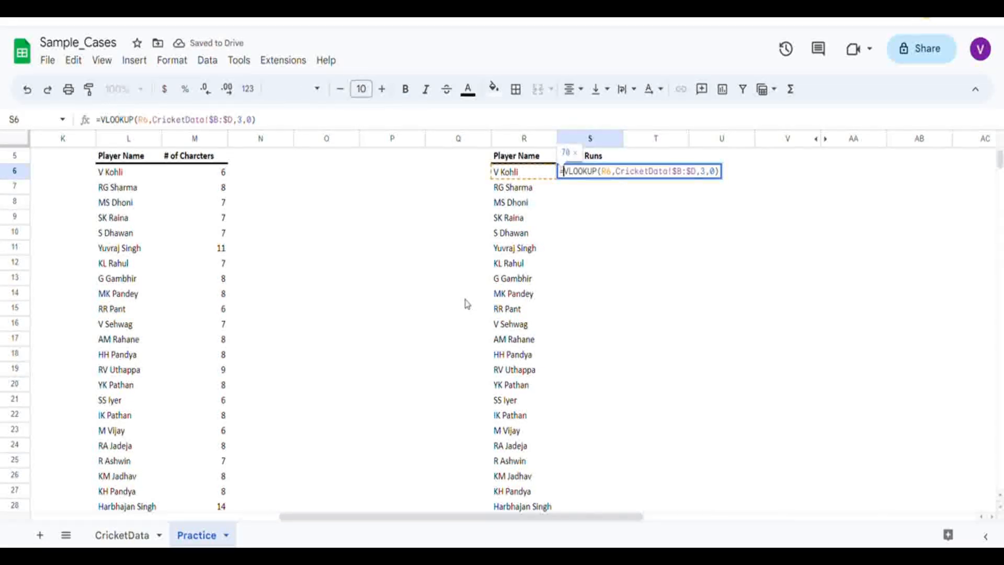
text(ARRAYFORMULA)
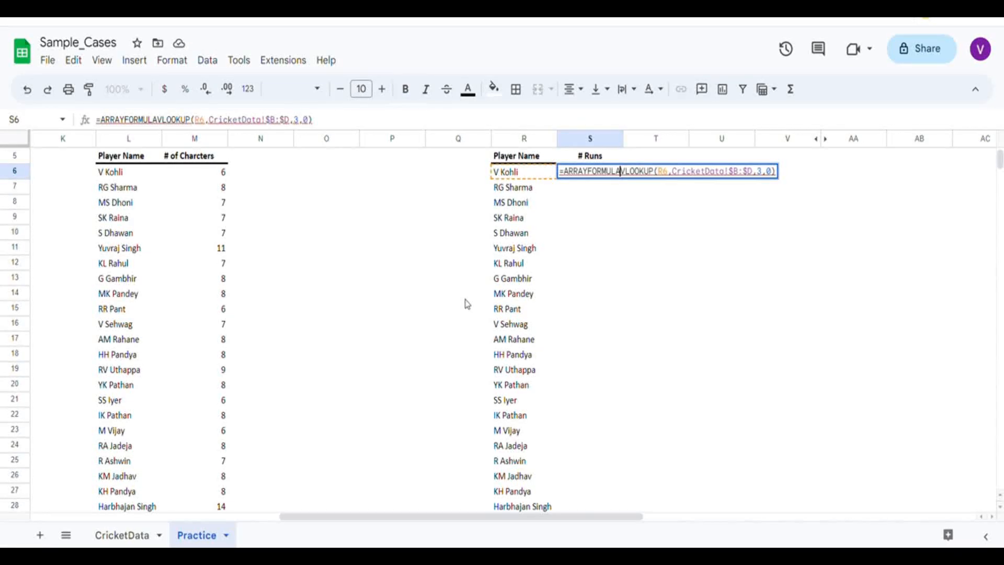
text(()
key(Right)
key(Right)
key(Right)
key(Right)
key(Right)
key(Right)
key(Right)
key(Right)
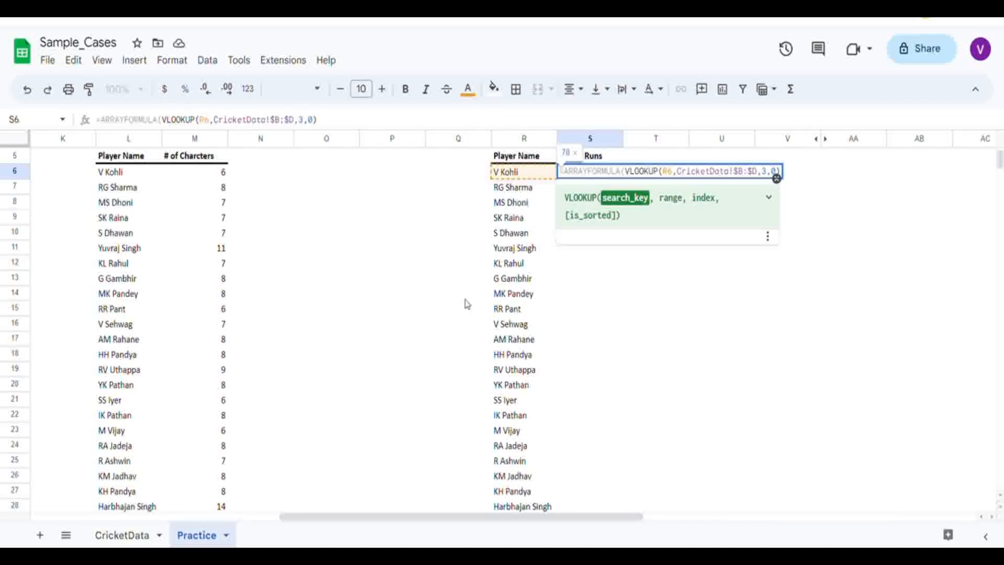
text(:R)
key(End)
text())
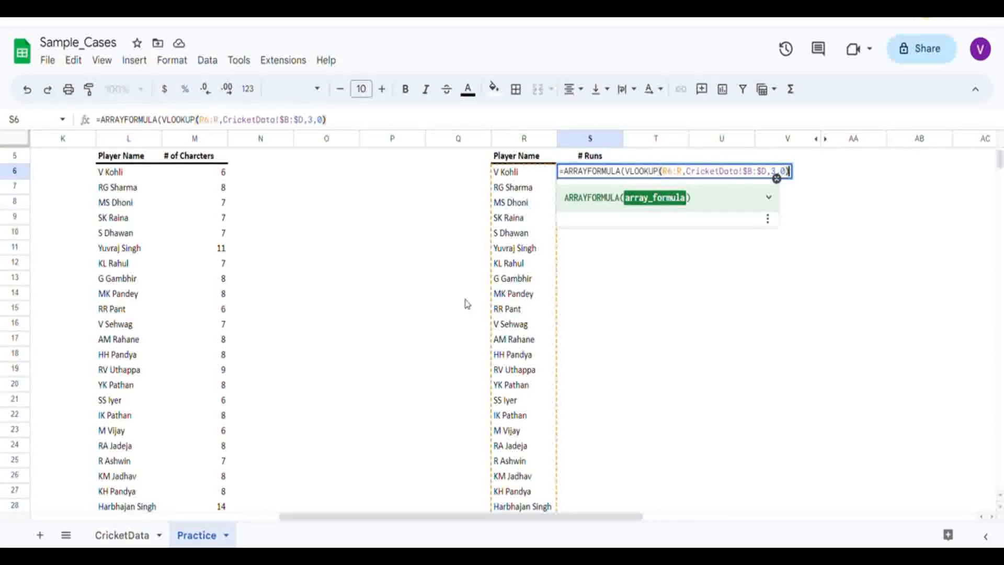
text())
key(Return)
Examine the array formula's output in column S around and below the last player in row 114.
key(Left)
key(ctrl+Down)
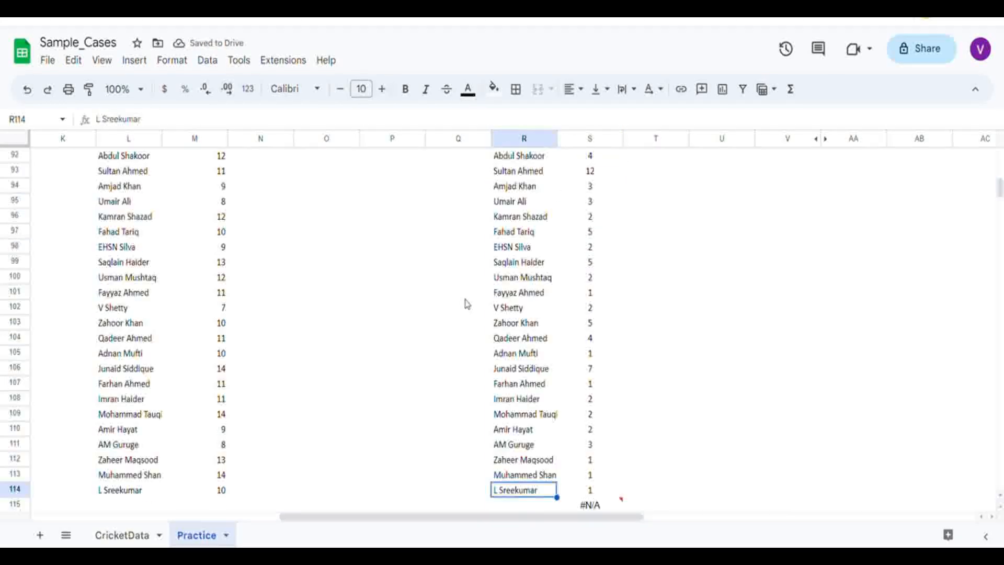
key(Right)
key(Down)
key(Up)
key(Up)
key(Down)
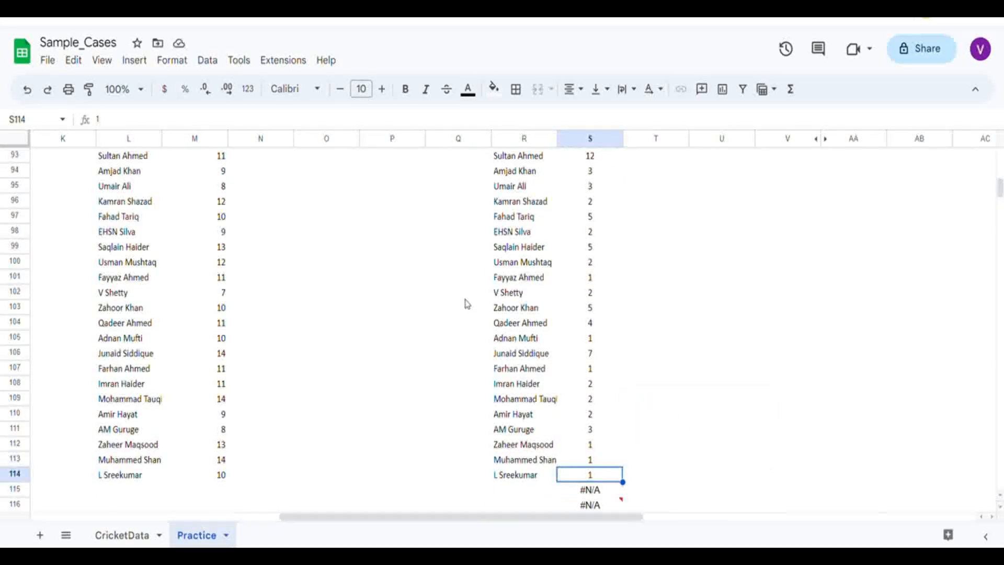
key(Down)
key(Down)
key(Down)
key(Down)
key(Down)
key(Down)
key(Down)
key(Down)
key(Down)
key(Down)
key(Up)
key(Up)
key(Up)
key(Up)
key(Up)
key(Up)
key(Up)
key(Up)
key(Up)
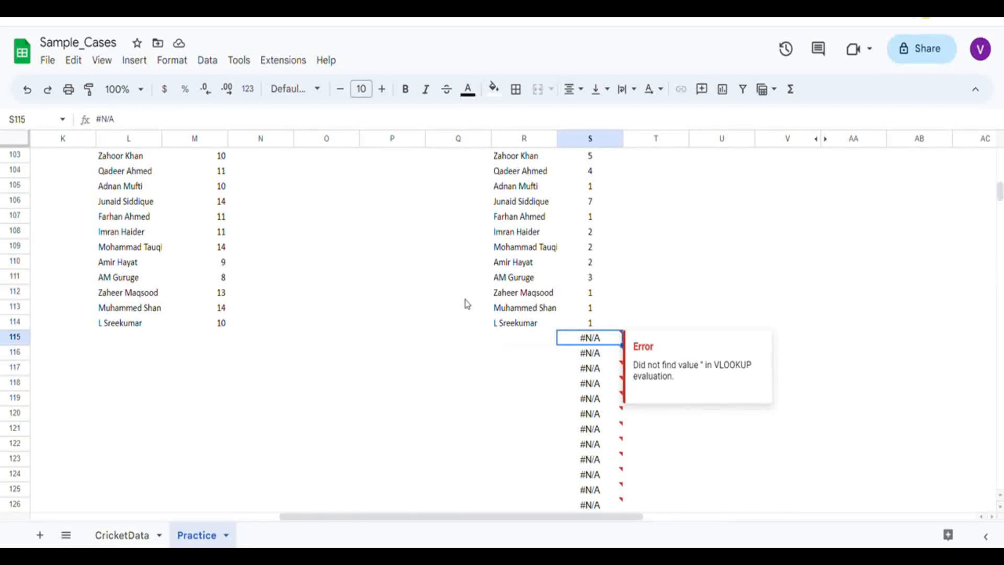
key(Left)
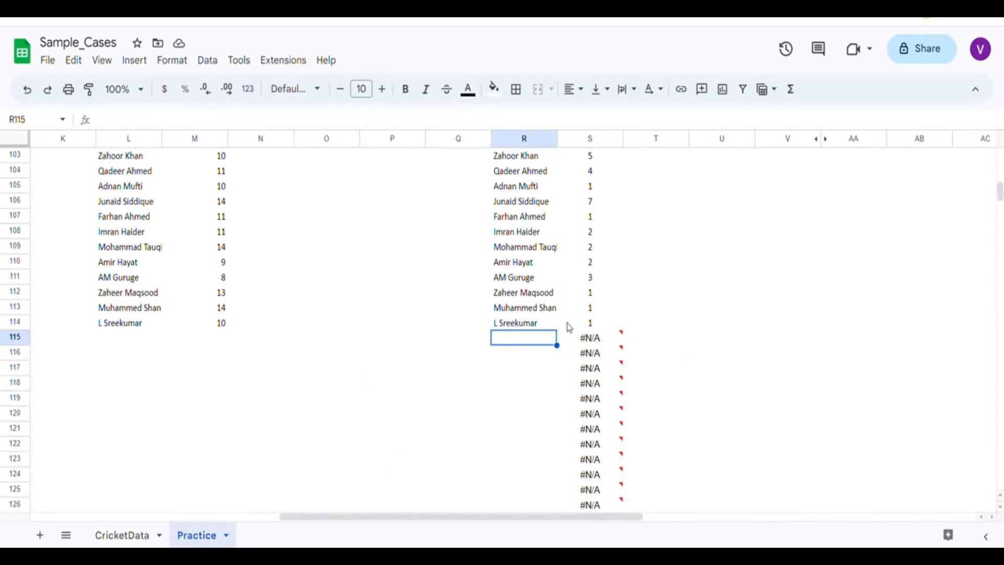
Compare the rows below the last player in the character-count table with the same rows in the runs table.
key(Up)
key(Right)
key(Right)
key(Left)
key(Left)
key(Left)
key(Left)
key(Left)
key(Left)
key(Left)
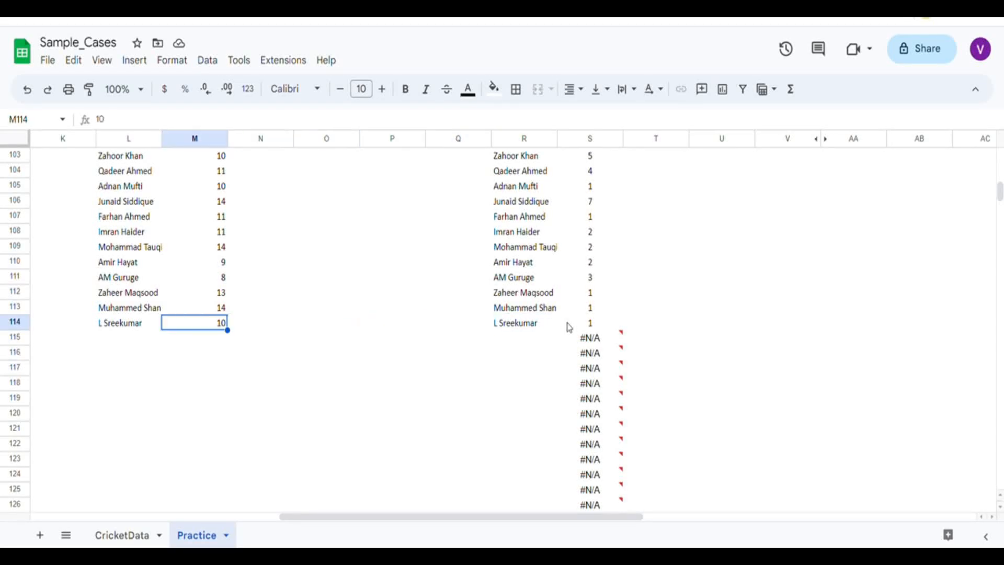
key(ctrl+Up)
key(Left)
key(ctrl+Down)
key(Down)
key(Down)
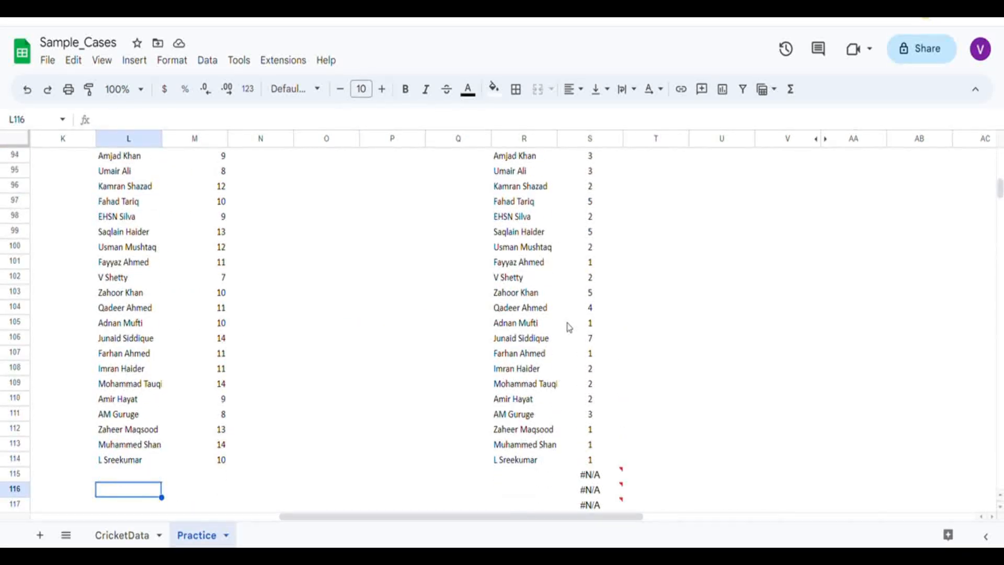
key(Up)
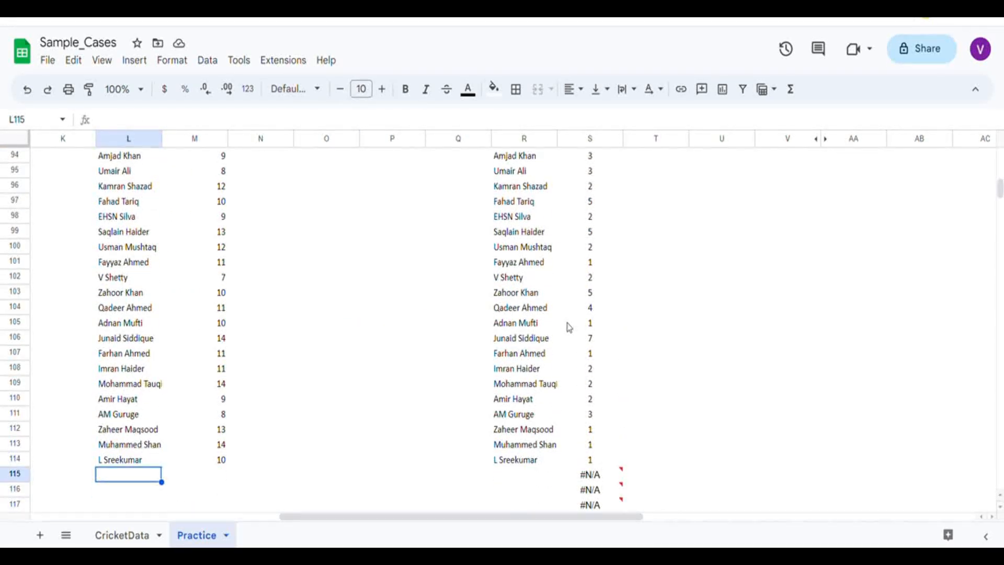
key(Right)
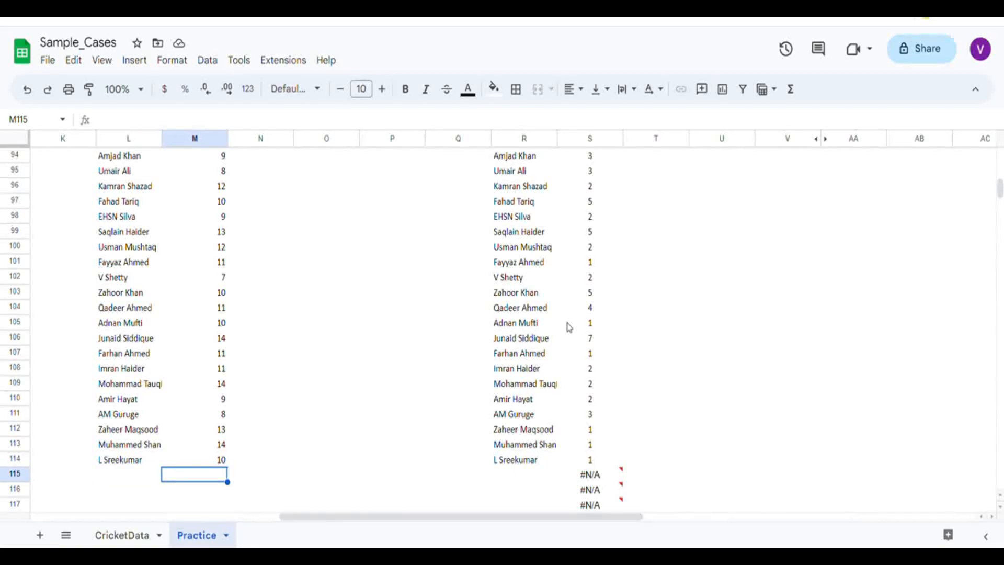
key(Right)
key(Right)
key(Right)
key(Right)
key(Right)
key(Right)
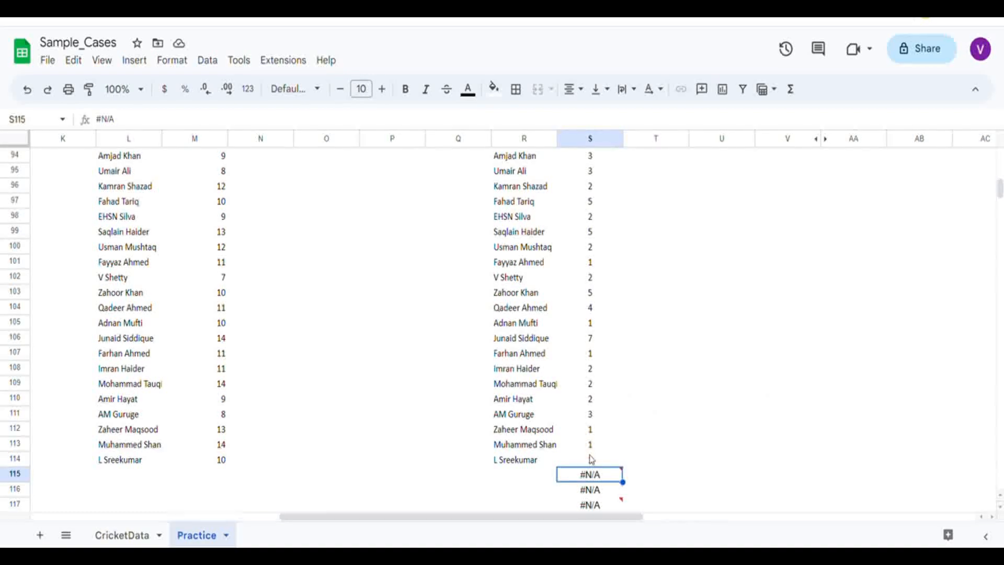
key(Up)
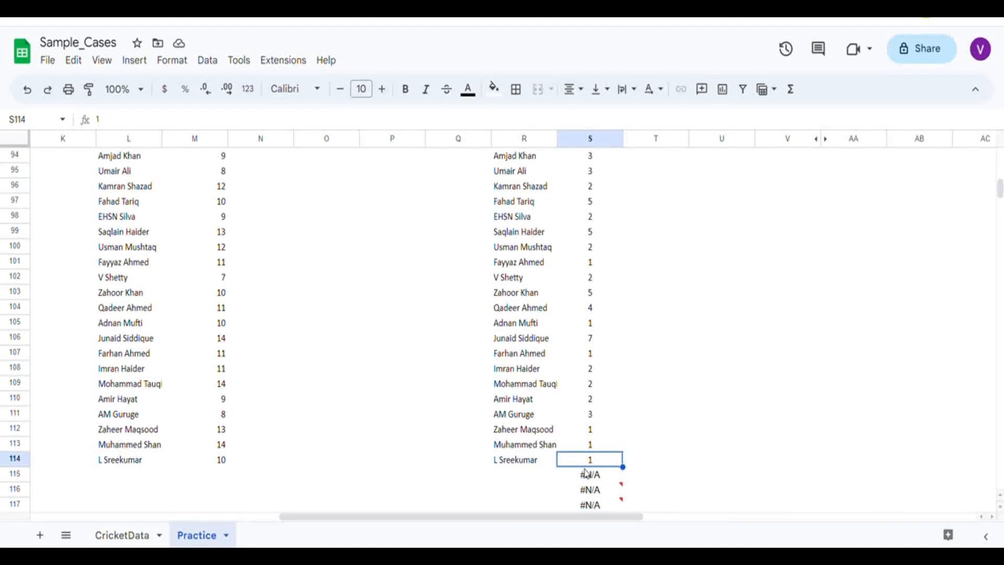
Wrap the VLOOKUP inside the S6 array formula in IFERROR with an empty string "" as the error value.
key(ctrl+Up)
key(Down)
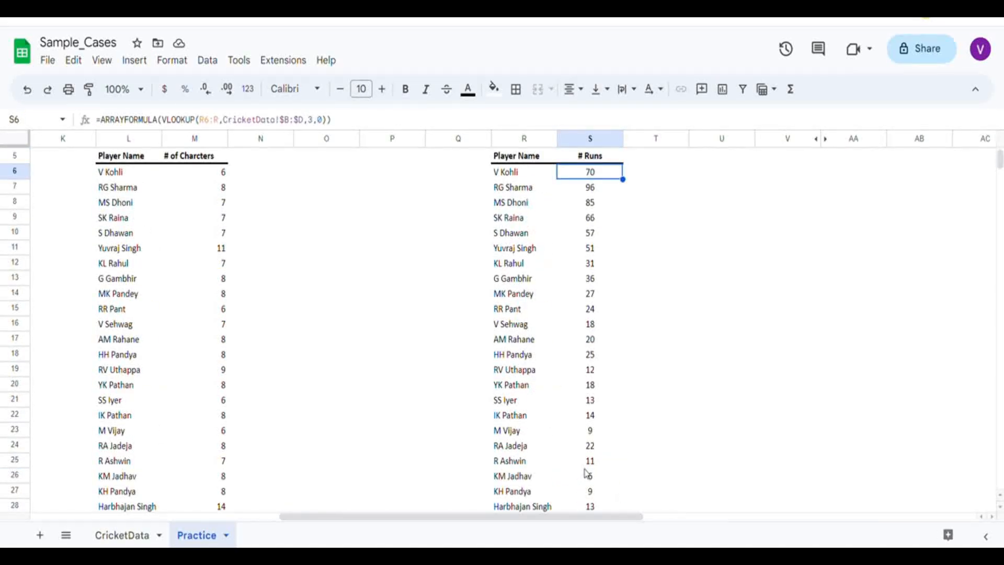
key(F2)
key(Right)
key(Right)
key(Right)
key(Right)
key(Right)
key(Right)
key(Right)
key(Right)
key(Right)
key(Right)
key(Right)
key(Right)
key(Right)
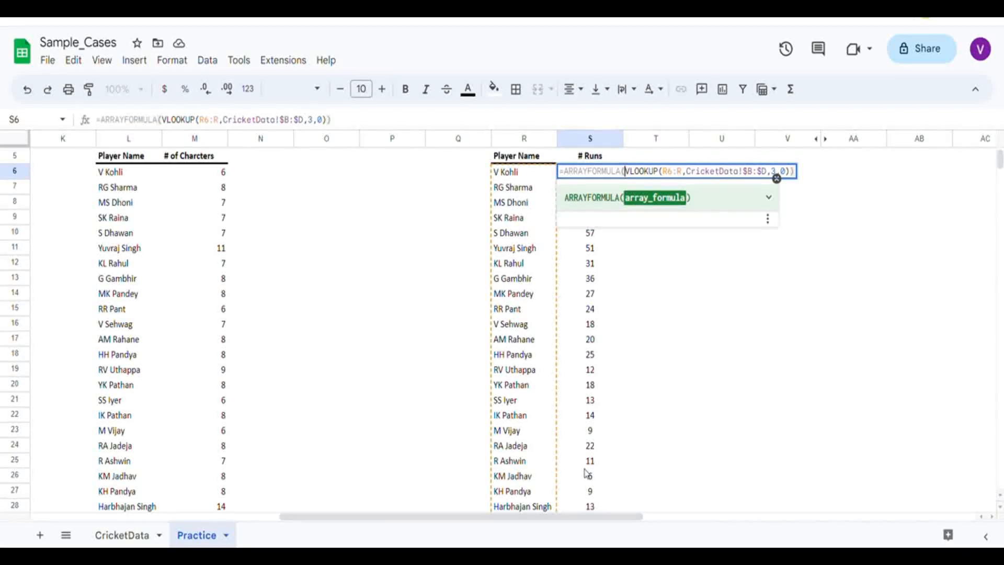
text(IFERROR()
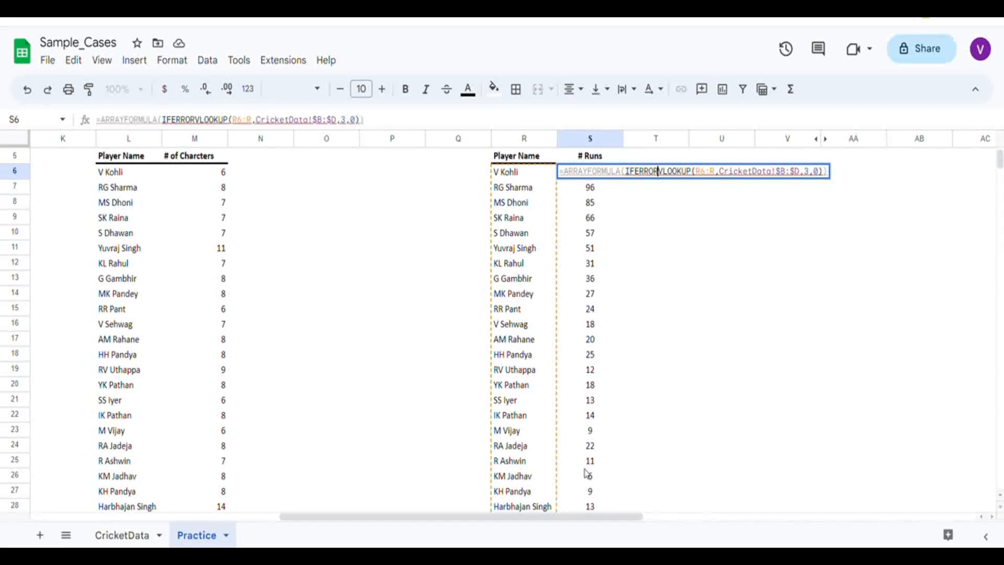
key(End)
key(Left)
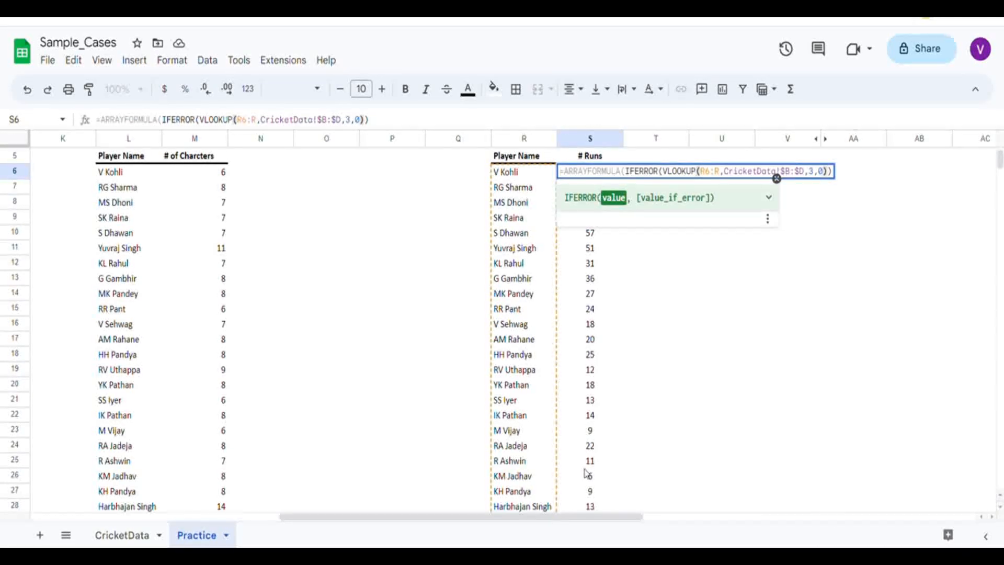
text(, "")))
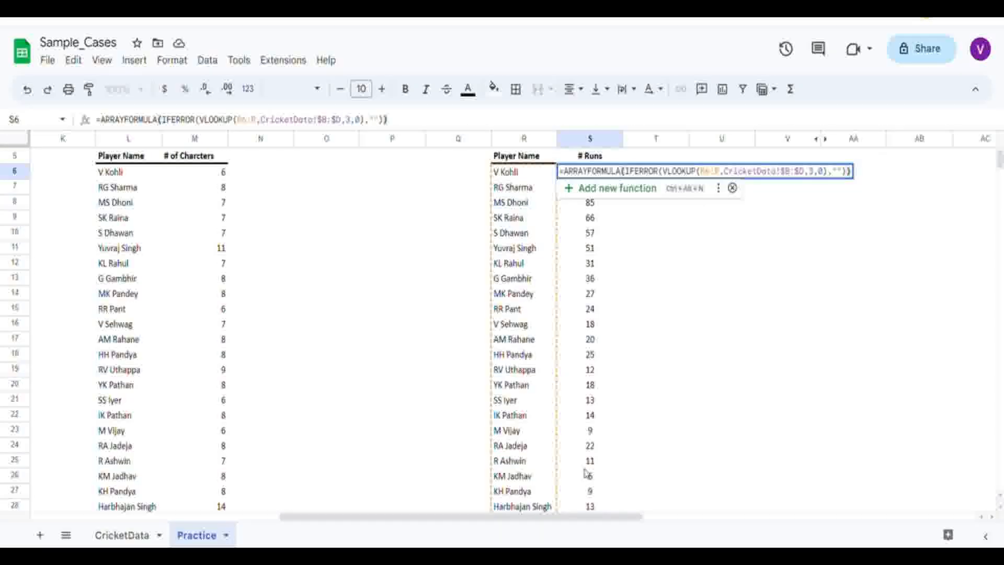
key(Return)
Check the # Runs column below the last player in row 114, and review the list back up to its header.
key(Left)
key(ctrl+Down)
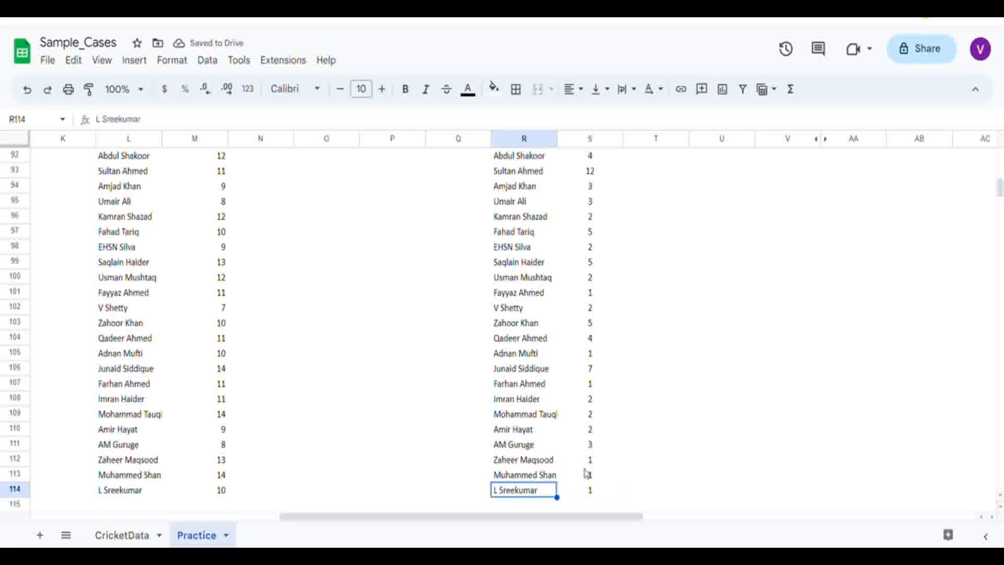
key(Right)
key(Down)
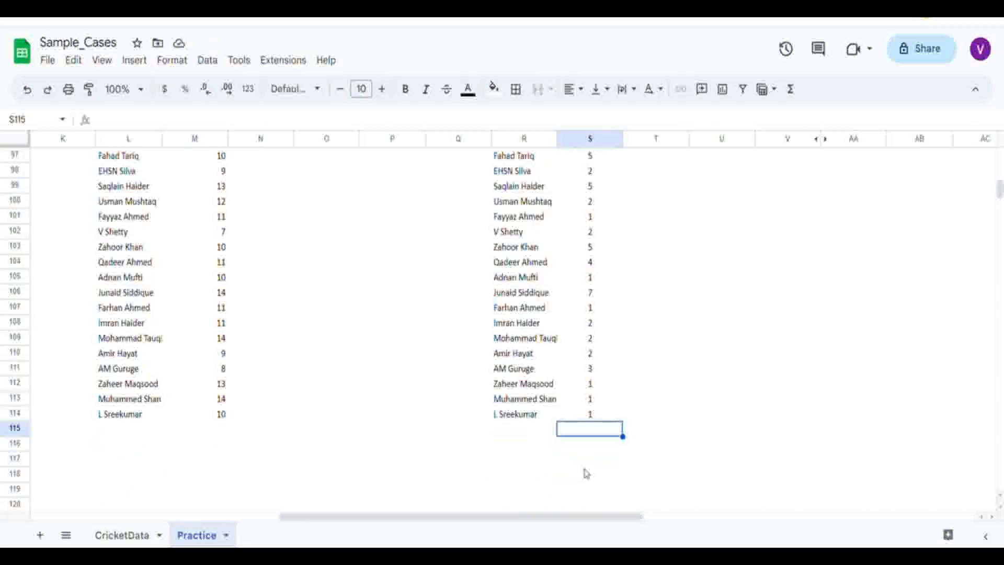
key(ctrl+shift+Down)
key(Up)
key(Up)
key(Up)
key(Up)
key(Up)
key(Up)
key(Up)
key(Up)
key(Up)
key(Up)
key(Up)
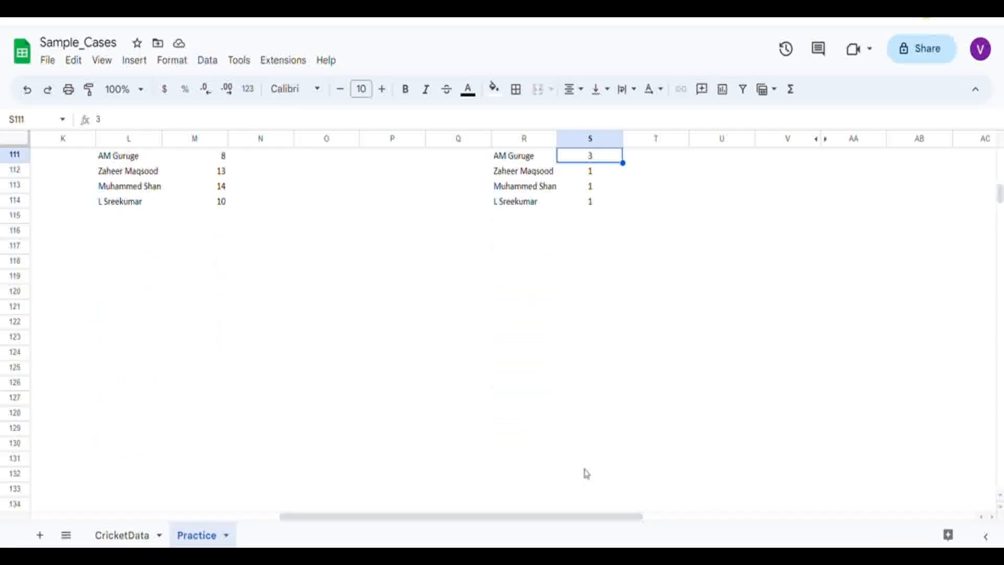
key(ctrl+Up)
key(Down)
key(Down)
key(Down)
key(ctrl+Down)
key(ctrl+Up)
key(ctrl+Up)
key(Up)
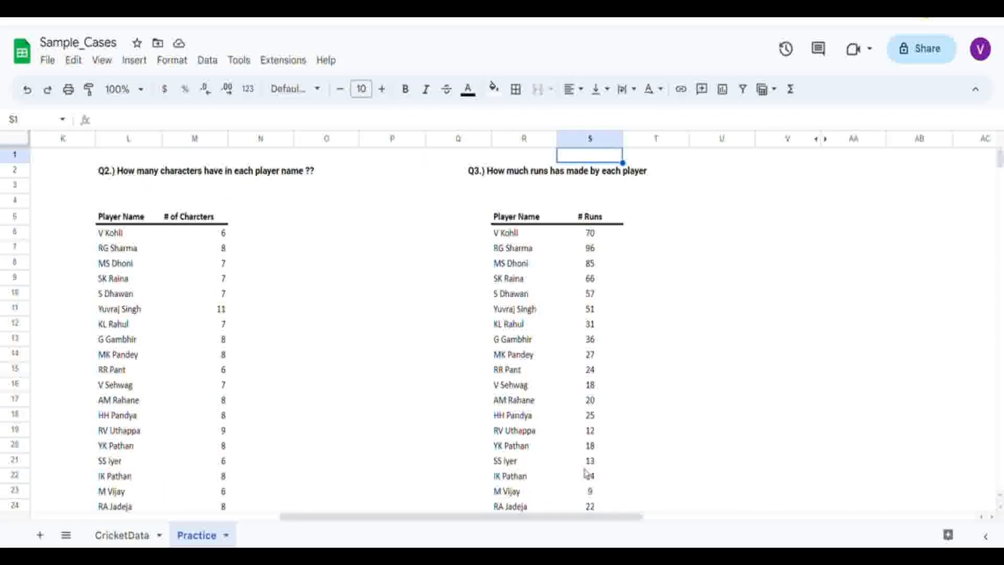
Unhide the hidden columns between V and AA on the Practice sheet.
key(Down)
key(Right)
key(Right)
key(Right)
key(Right)
key(Right)
key(Right)
key(Right)
key(Right)
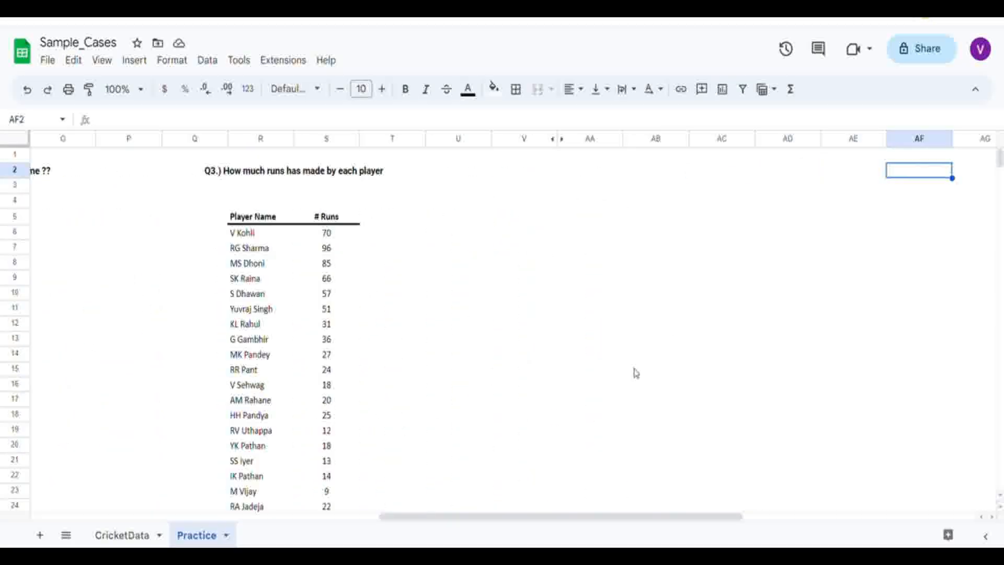
drag(536, 150, 570, 149)
right_click(534, 148)
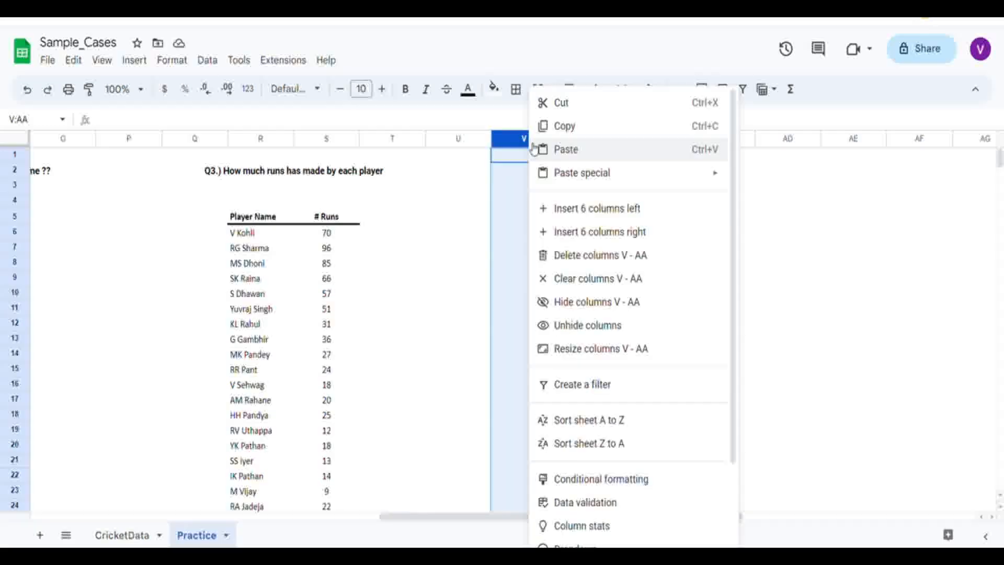
click(577, 326)
click(554, 221)
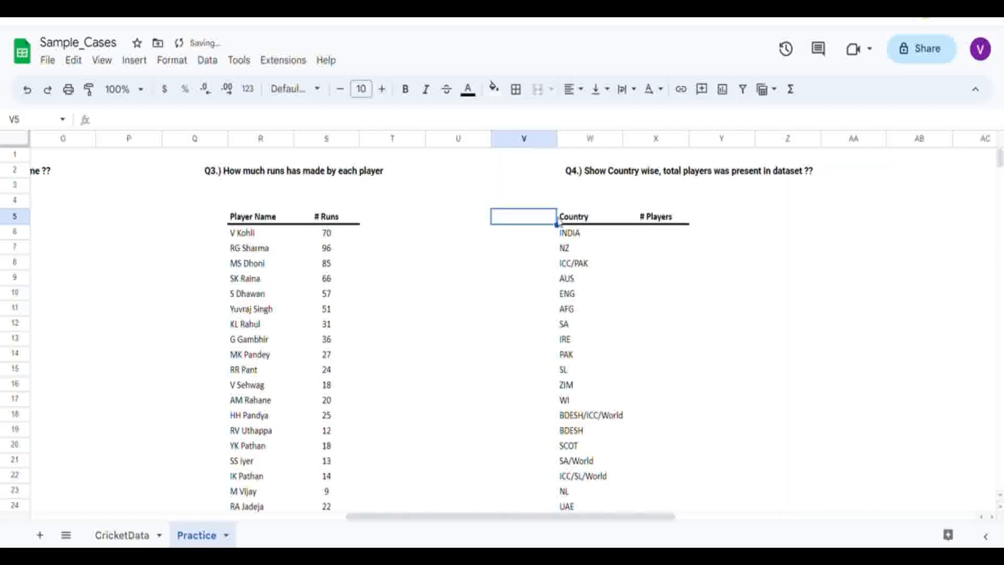
Read question Q4 on the country-wise player total and look over its Country and # Players table.
key(Right)
key(Up)
key(Up)
key(Up)
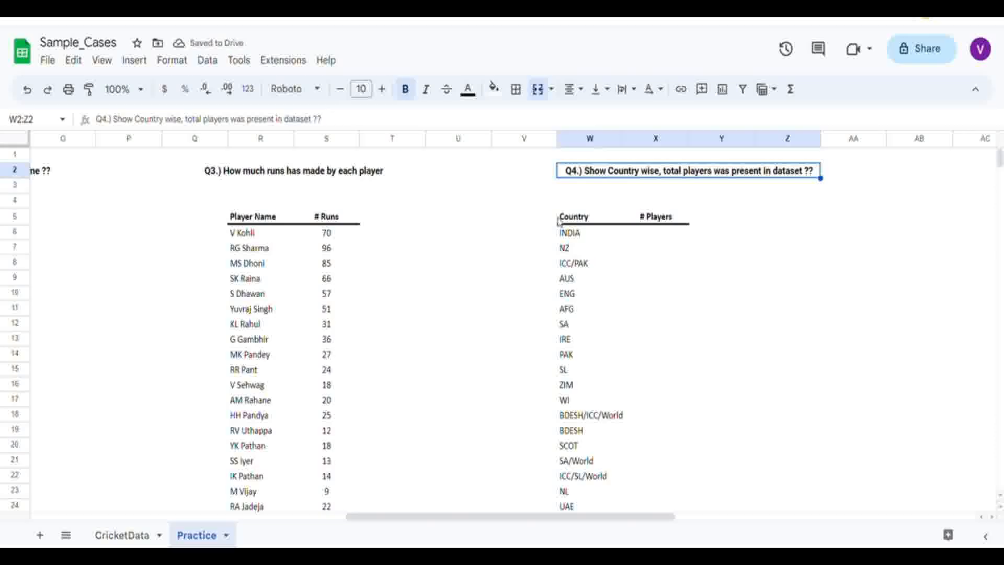
key(Down)
key(Down)
key(Down)
key(Down)
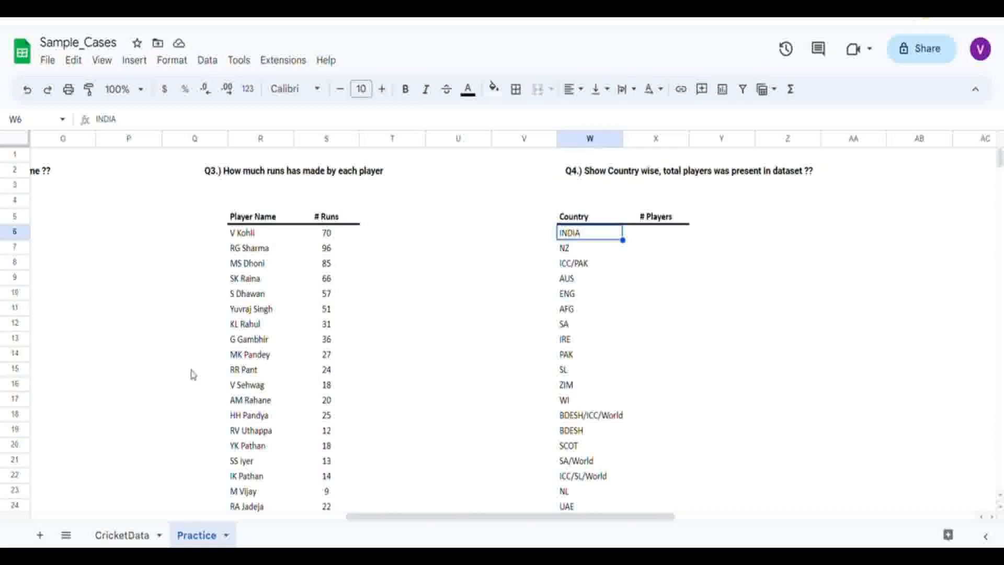
Compare the Q4 country table with the Country and Player Name columns on the CricketData sheet.
click(119, 536)
click(67, 187)
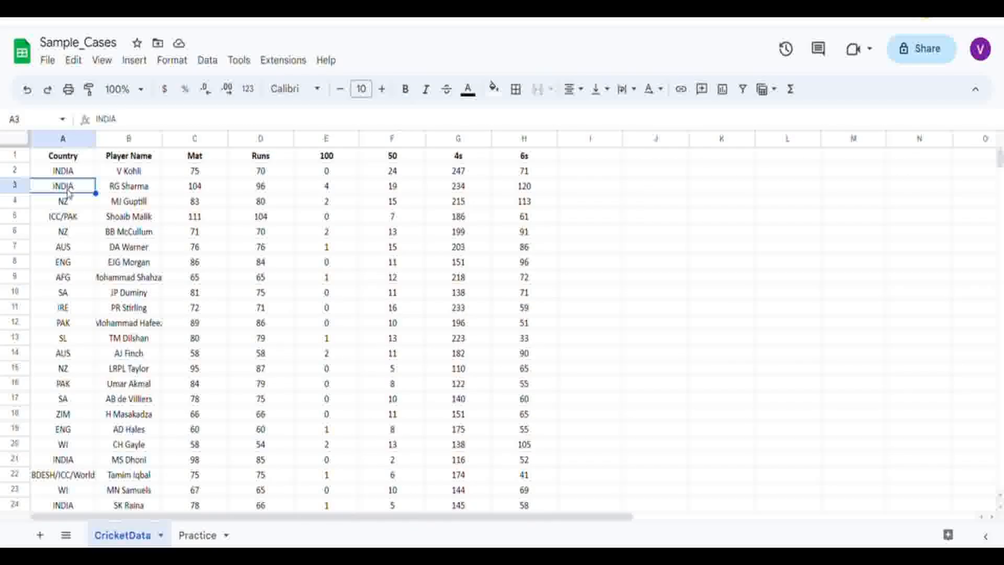
click(189, 537)
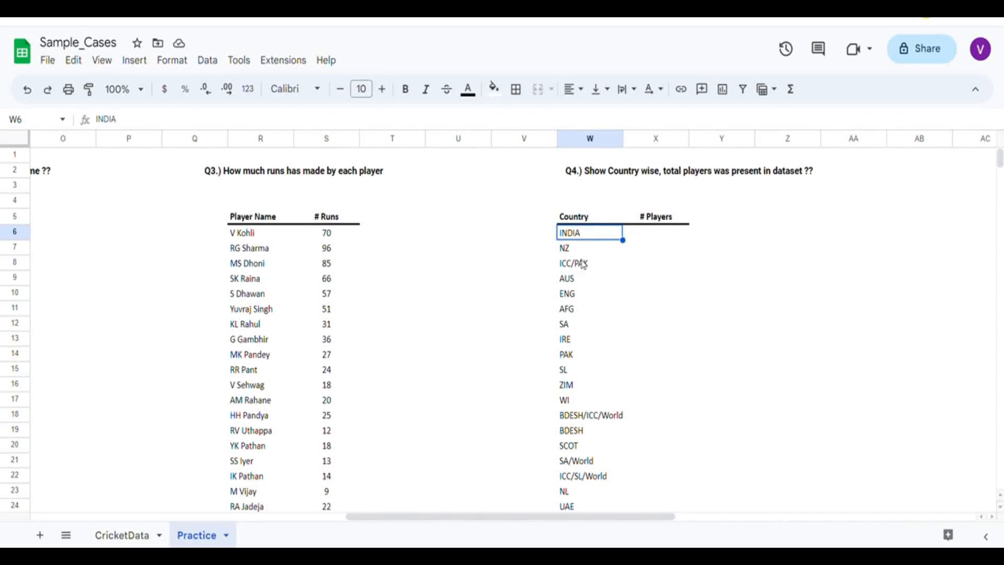
click(671, 232)
click(555, 253)
click(636, 256)
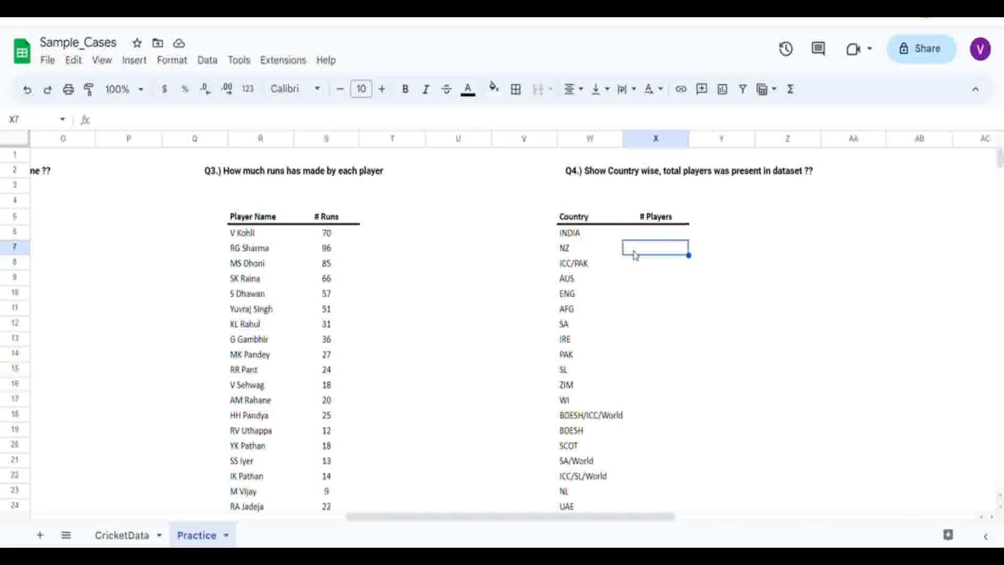
click(104, 536)
click(126, 158)
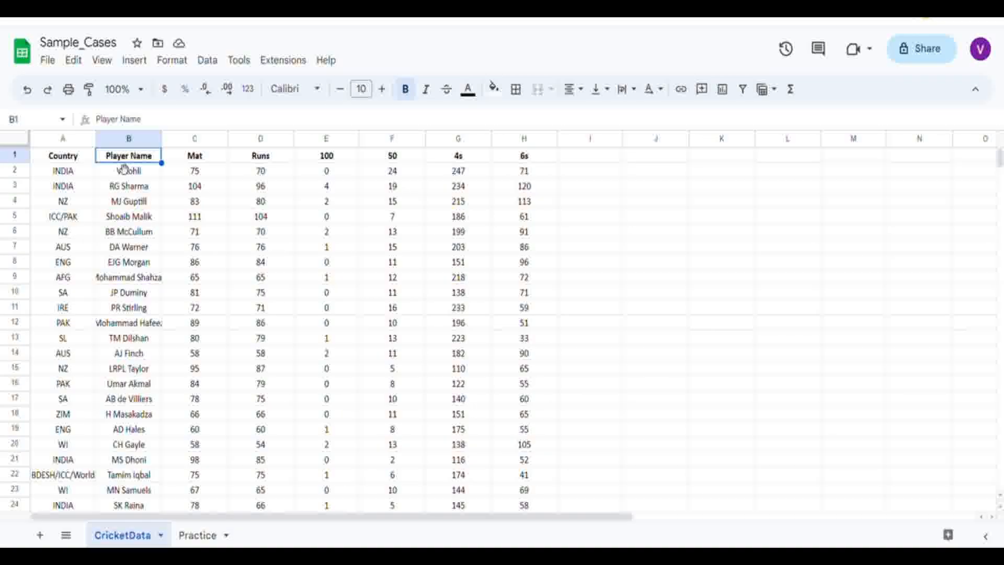
click(124, 174)
click(74, 177)
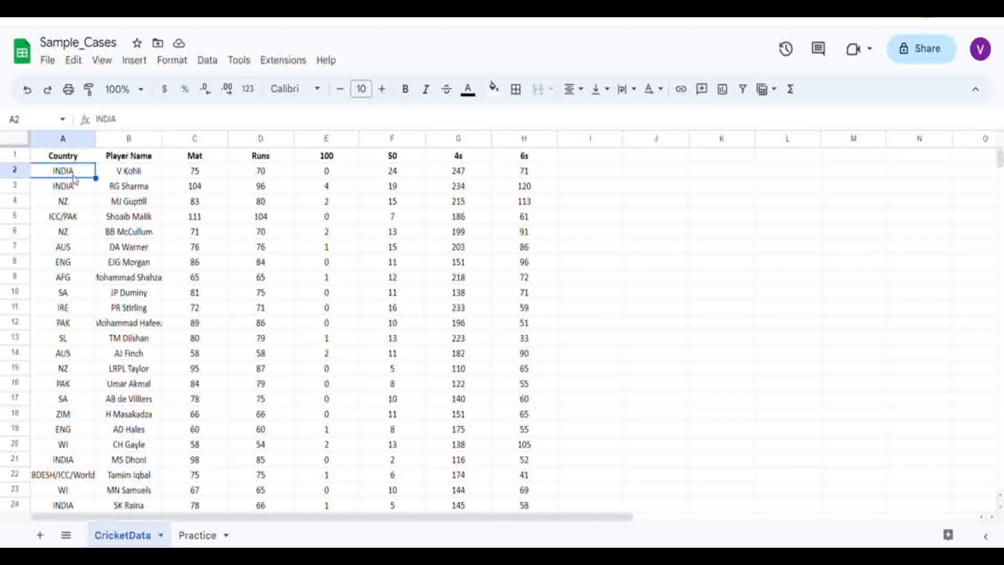
click(71, 136)
click(128, 187)
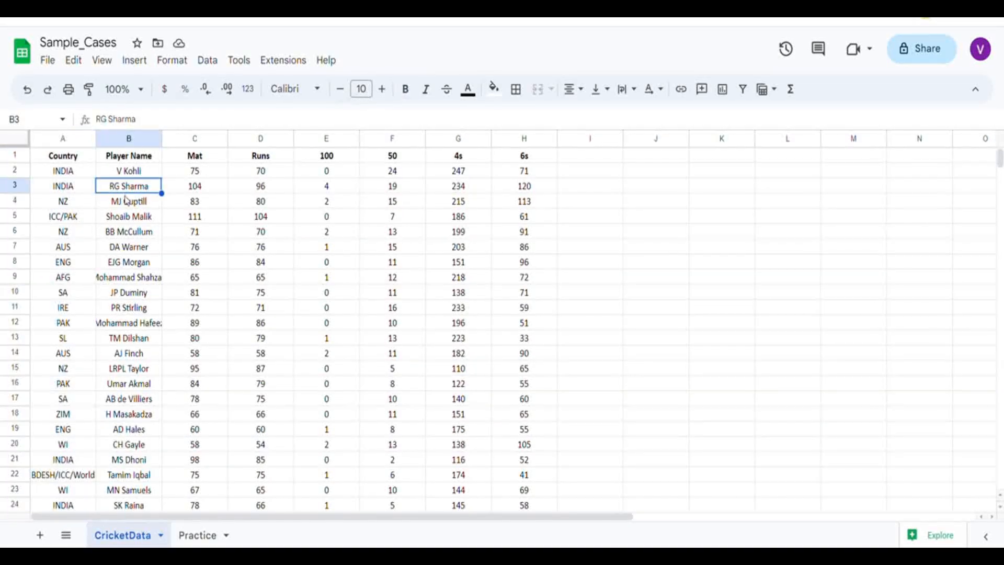
Count INDIA's players in X6 of the Practice sheet with =COUNTIFS(CricketData!$A:$A,$W6).
click(202, 536)
click(651, 232)
text(=COUNTIFS()
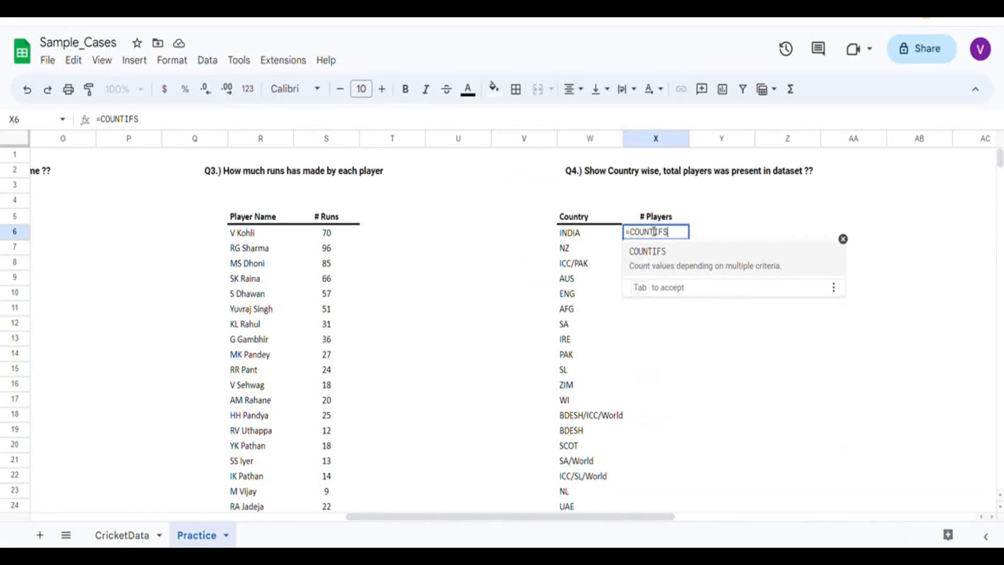
click(122, 535)
click(61, 138)
key(F4)
text(,)
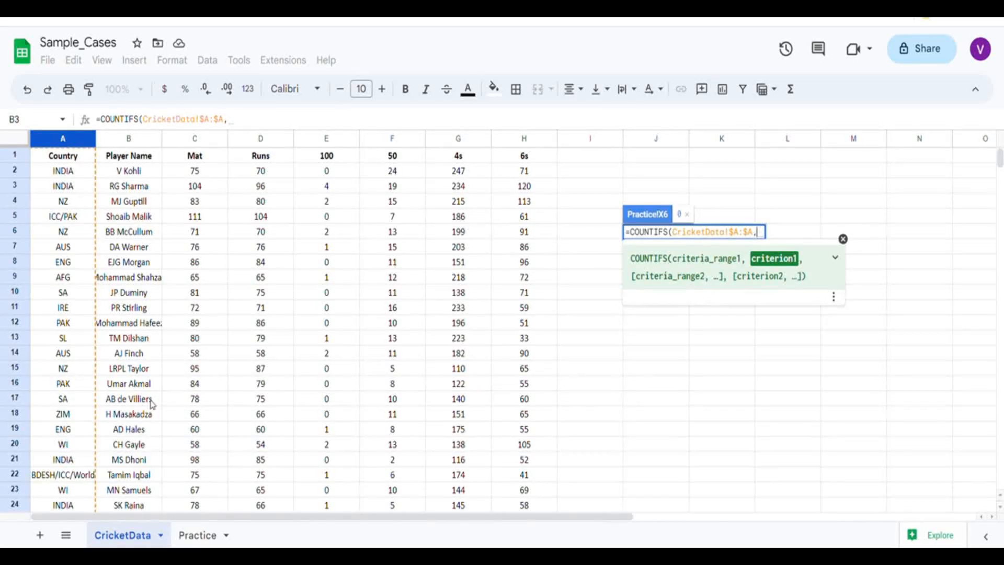
click(199, 535)
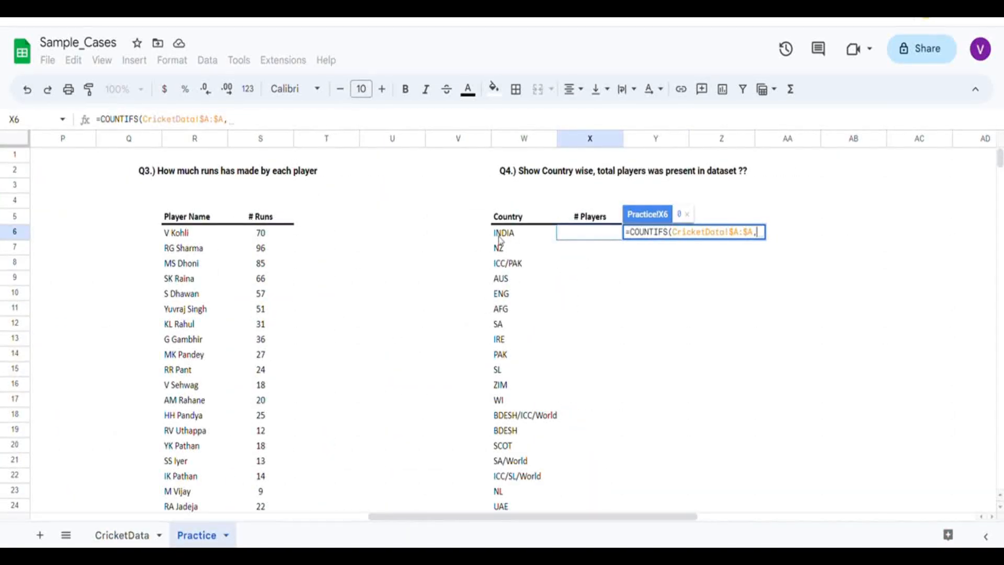
click(506, 238)
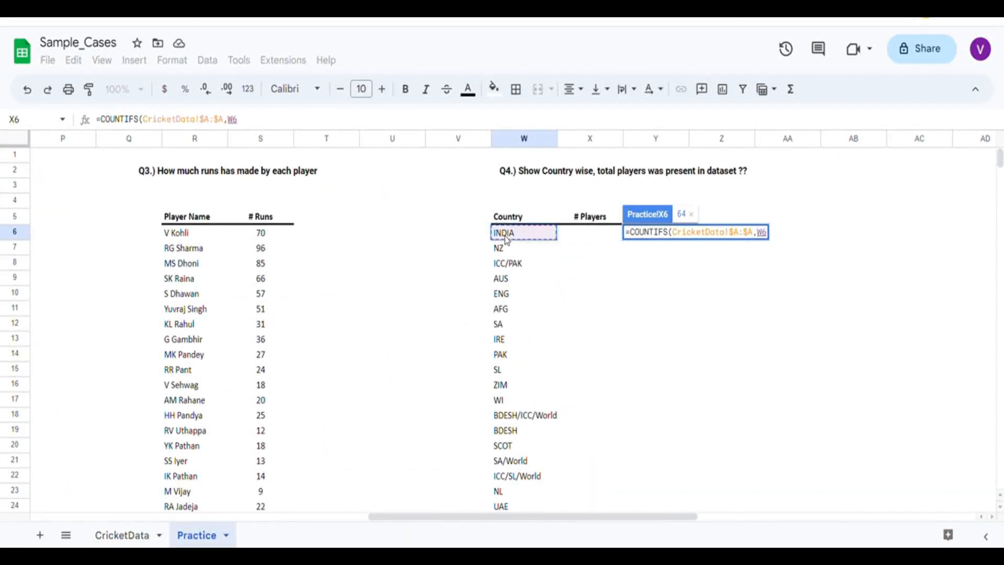
key(F4)
key(F4)
text())
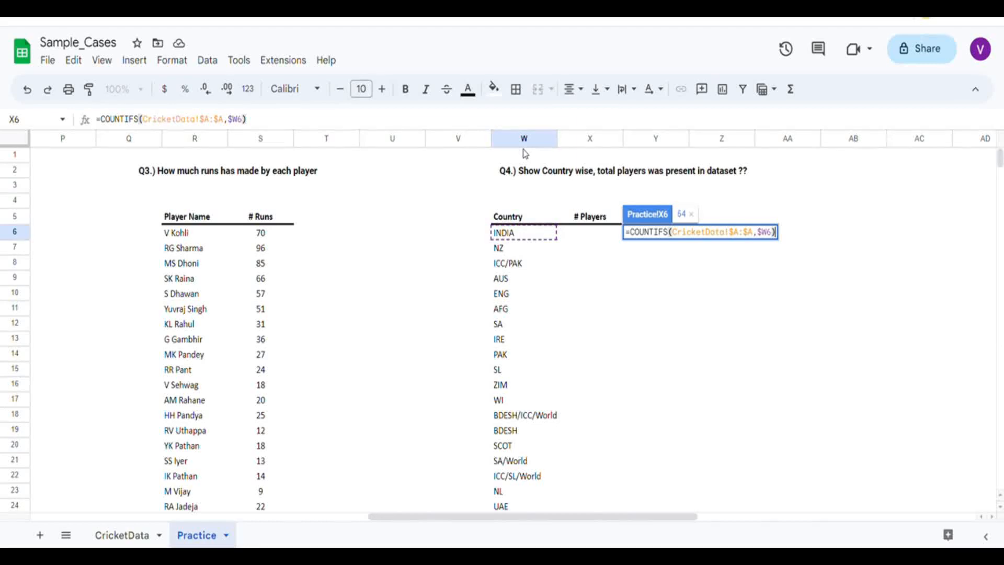
scroll(522, 258, down, 1)
scroll(523, 261, up, 1)
key(Return)
Fill the COUNTIFS formula from X6 down to X97, the row of the last country.
key(Up)
key(Left)
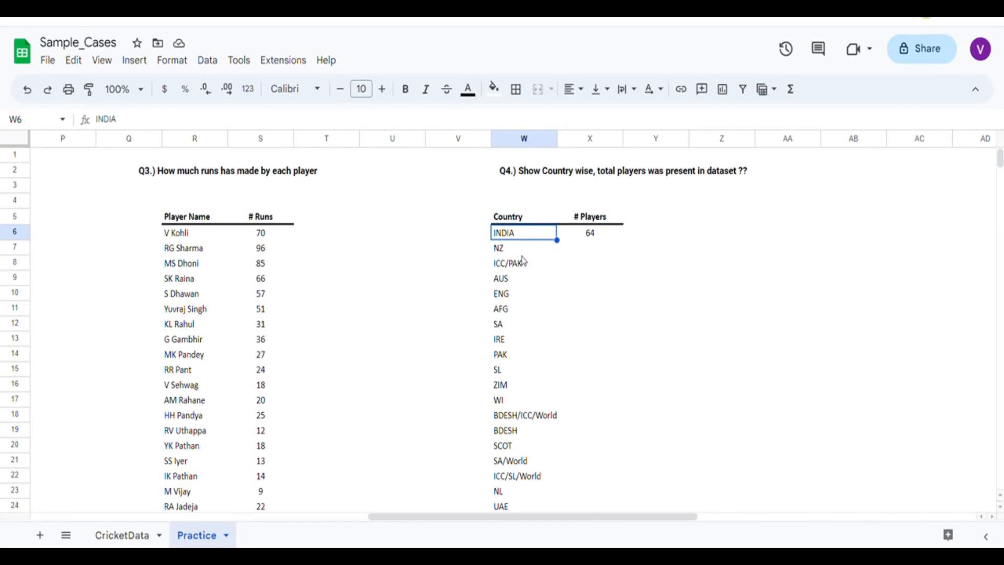
key(ctrl+Down)
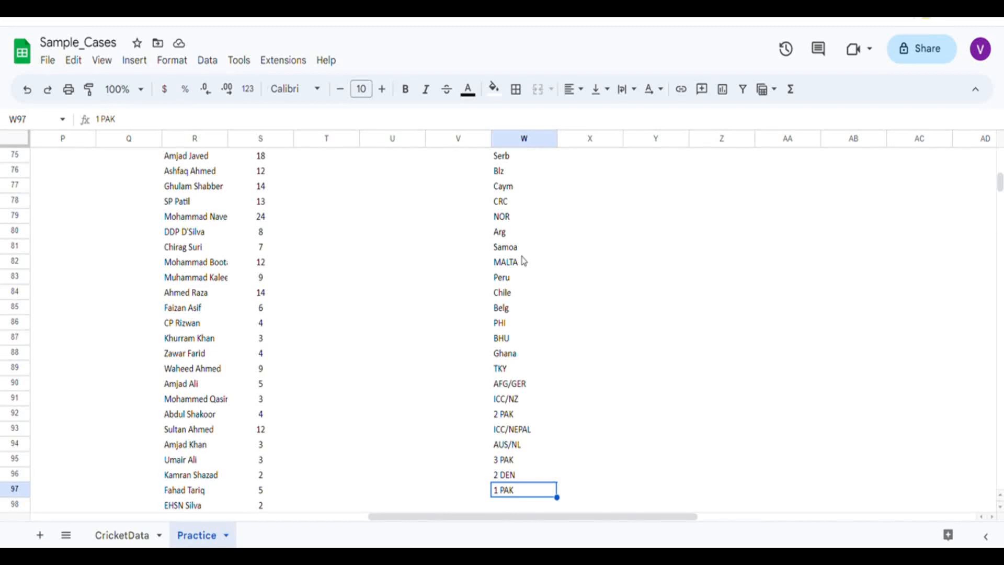
key(Right)
key(ctrl+shift+Up)
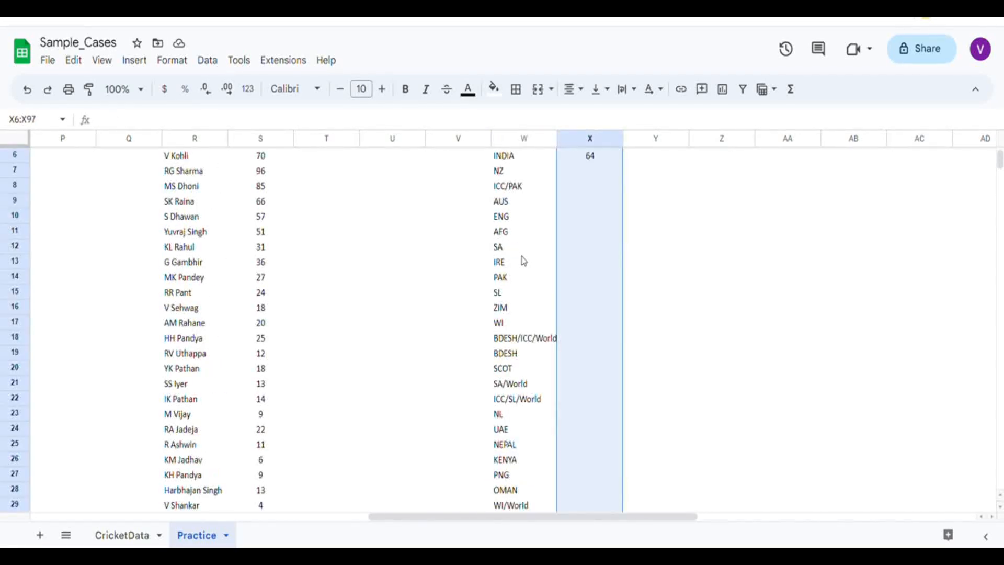
key(ctrl+d)
Review the filled # Players counts from the last country back up to the header.
key(ctrl+Down)
key(Down)
key(Up)
key(ctrl+Up)
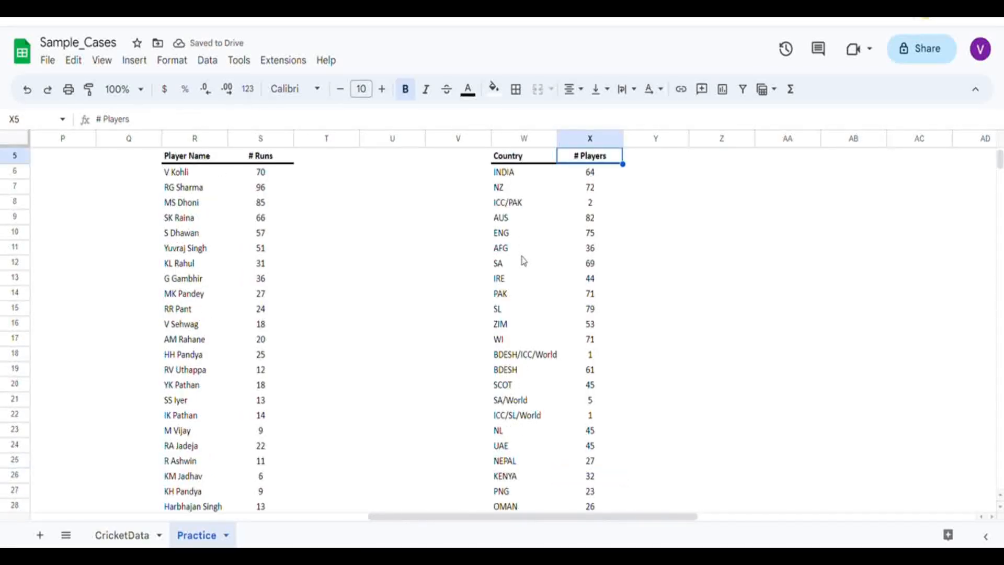
key(Down)
key(Down)
key(Down)
key(Down)
key(Down)
key(Down)
key(Up)
key(Up)
key(Up)
key(Up)
key(ctrl+shift+Down)
key(ctrl+Up)
Wrap the X6 COUNTIFS in ARRAYFORMULA and extend its criterion to the open-ended range $W6:$W.
key(Down)
key(F2)
key(Home)
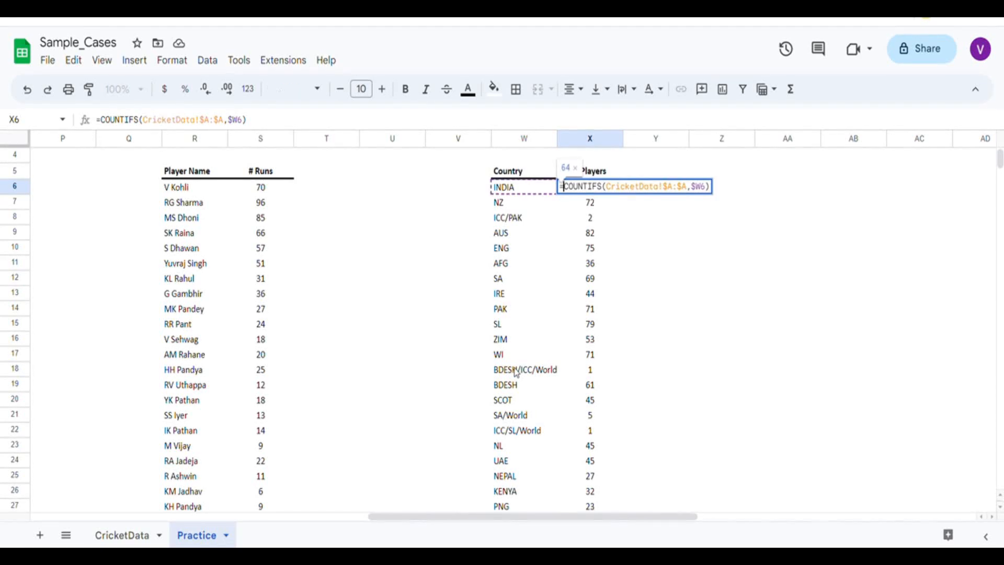
text(ARRAYFORMULA)
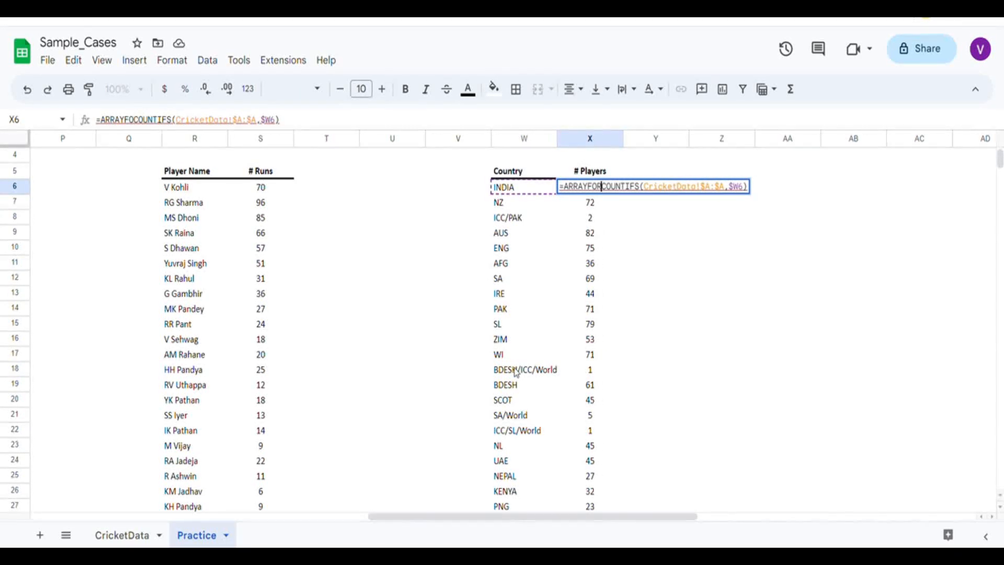
text(()
key(Right)
key(Right)
key(Right)
key(Right)
key(Right)
key(Right)
key(Right)
key(Right)
key(Right)
key(Right)
key(Right)
key(Right)
key(Right)
key(Right)
key(Right)
key(Right)
key(Right)
key(Right)
key(Right)
key(Right)
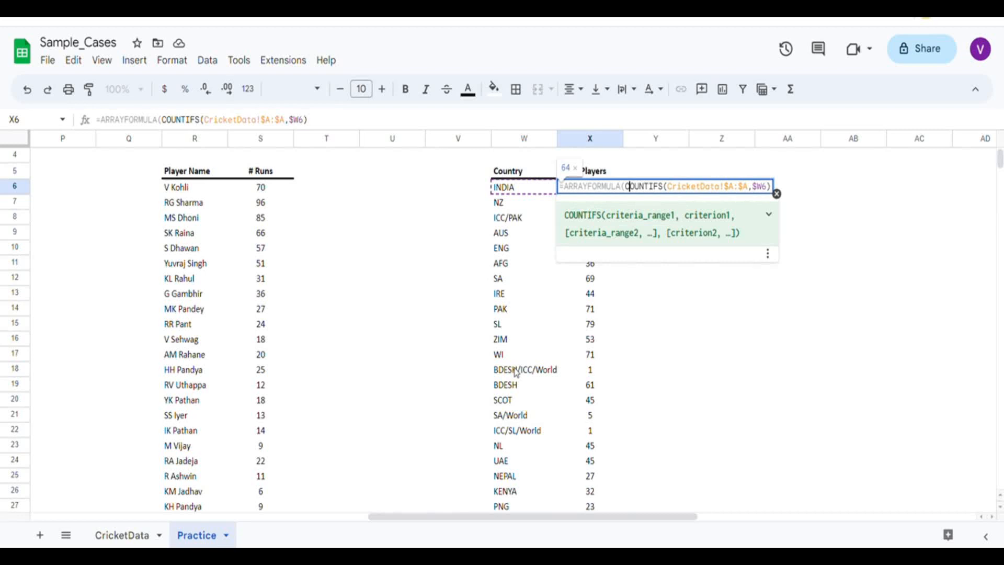
text(:$)
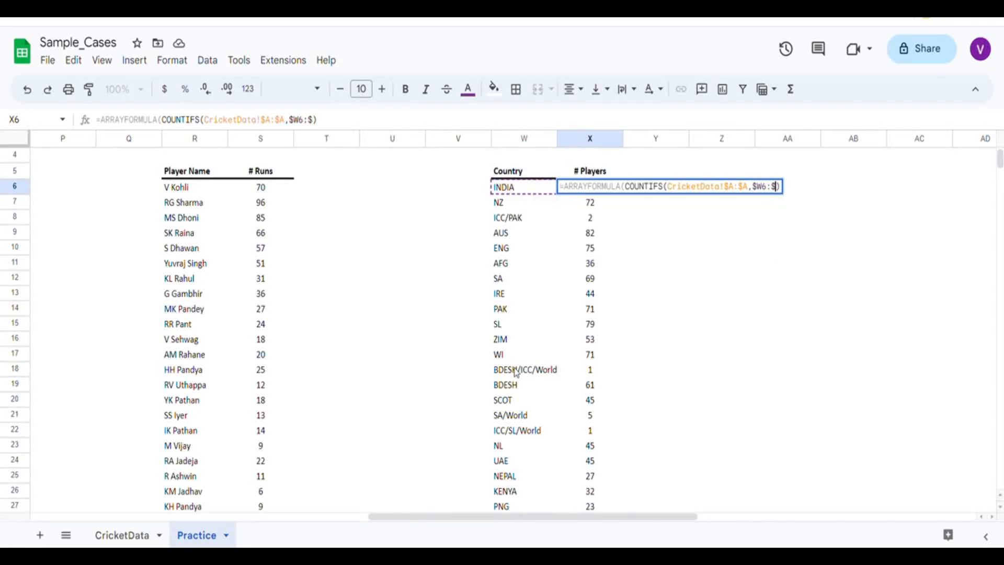
text(W)
key(Right)
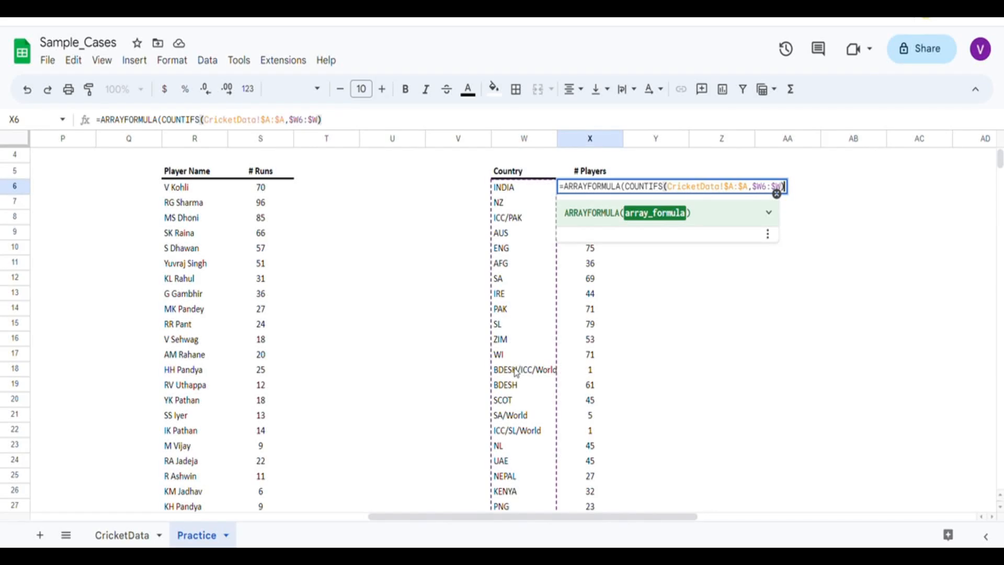
key(Return)
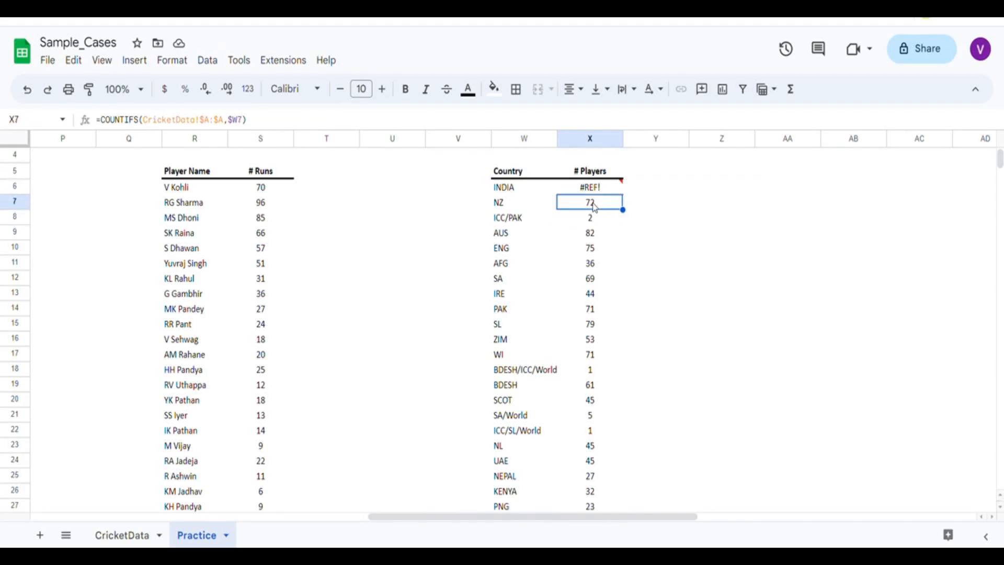
Clear the individual COUNTIFS formulas below X6 in the # Players column.
mouse_move(590, 194)
key(ctrl+shift+Down)
key(Delete)
key(Up)
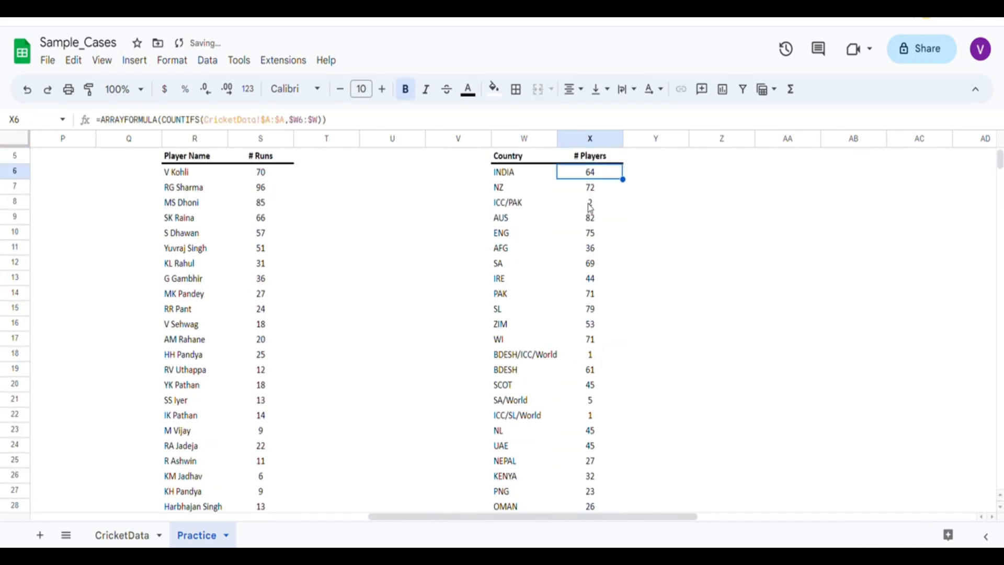
Examine the array formula's output in column X below the last country in row 97, down to the sheet's end.
key(Down)
key(Left)
key(ctrl+Down)
key(Right)
key(Down)
scroll(590, 208, down, 3)
key(Left)
key(Right)
key(Left)
key(Right)
key(Left)
key(Down)
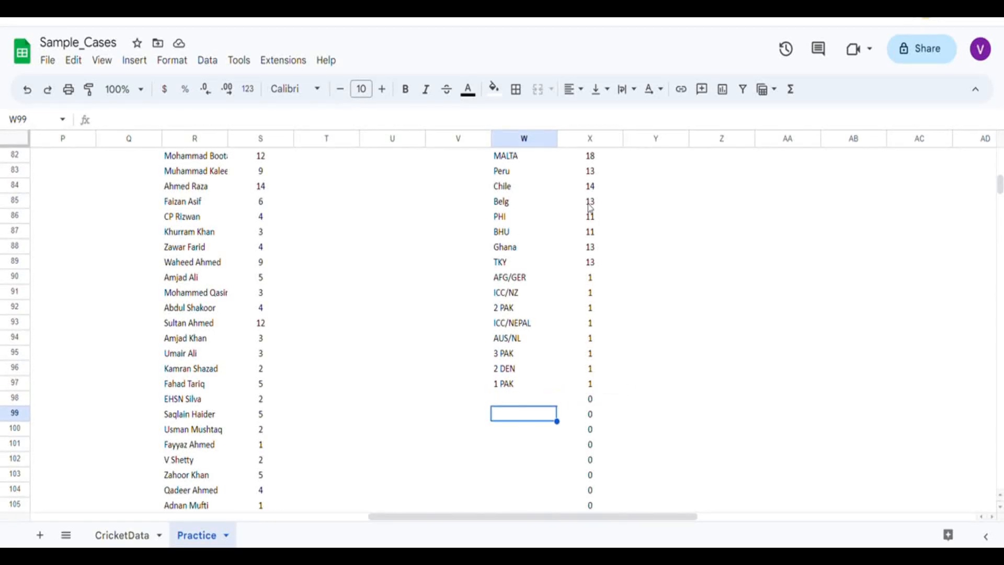
key(Right)
key(Up)
key(ctrl+shift+Down)
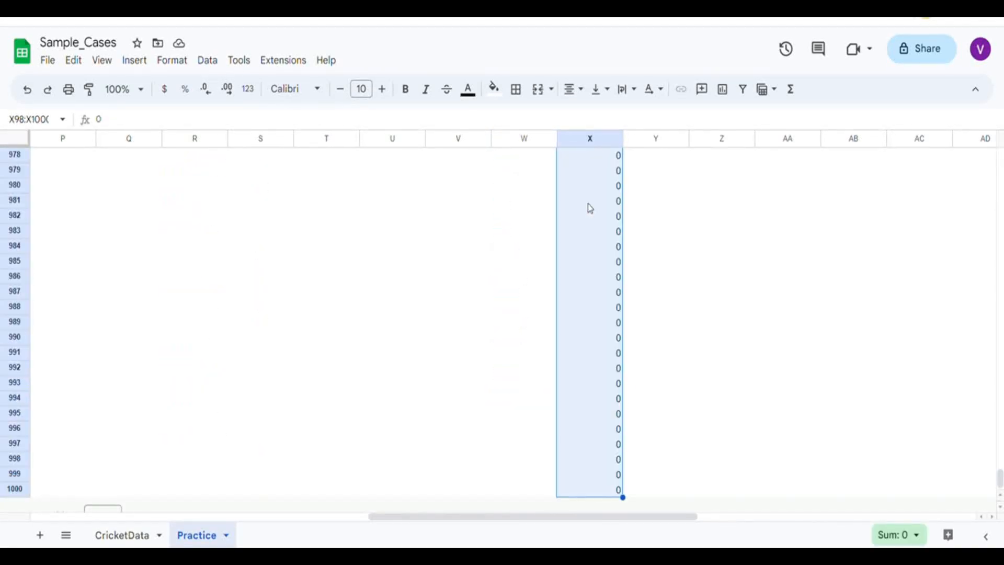
key(Up)
key(ctrl+Up)
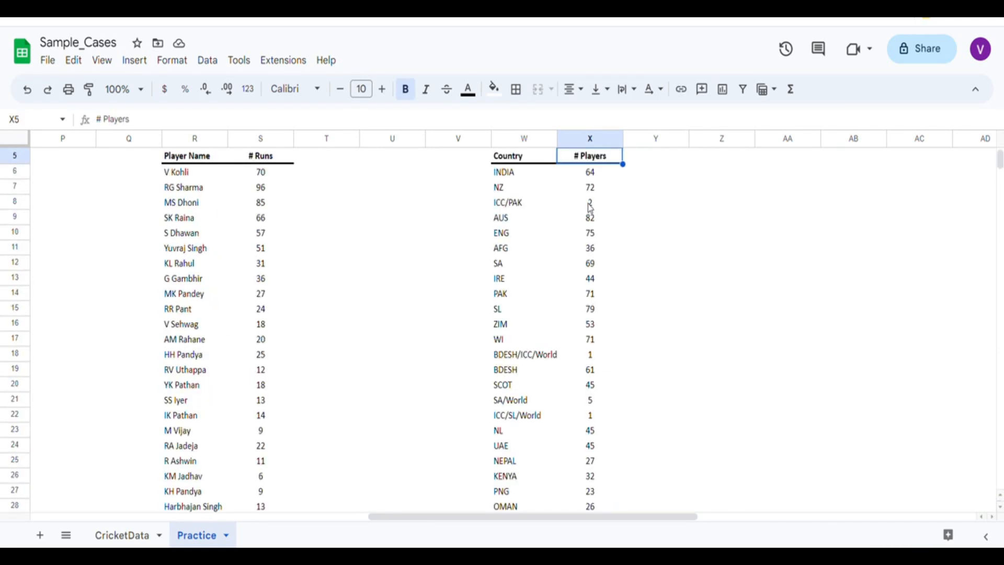
Wrap the COUNTIFS in X6 in an IF that returns "" where W6:W="".
key(Down)
key(Return)
key(ctrl+Right)
key(ctrl+Right)
text(IF()
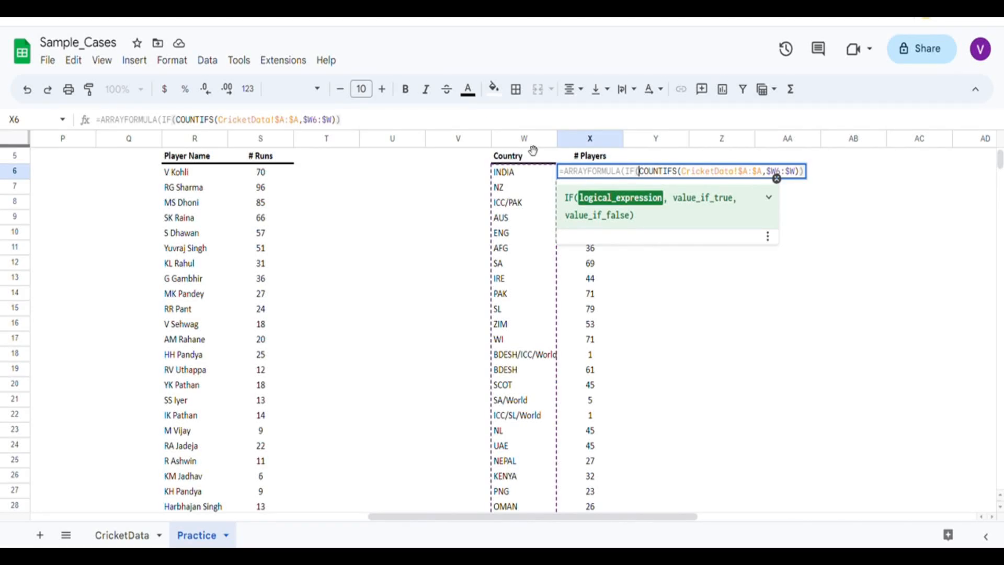
scroll(517, 230, down, 20)
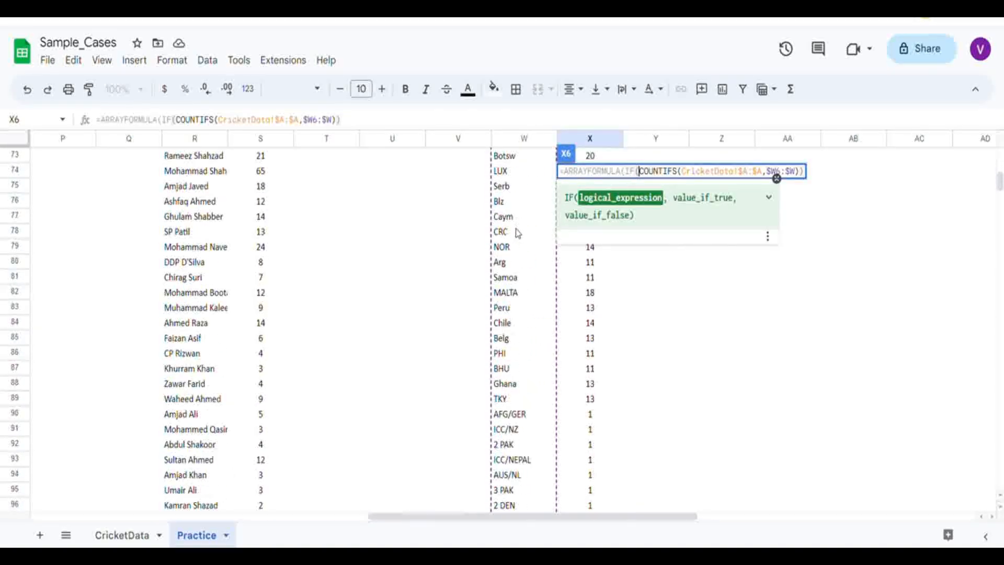
scroll(520, 272, up, 10)
scroll(515, 256, up, 20)
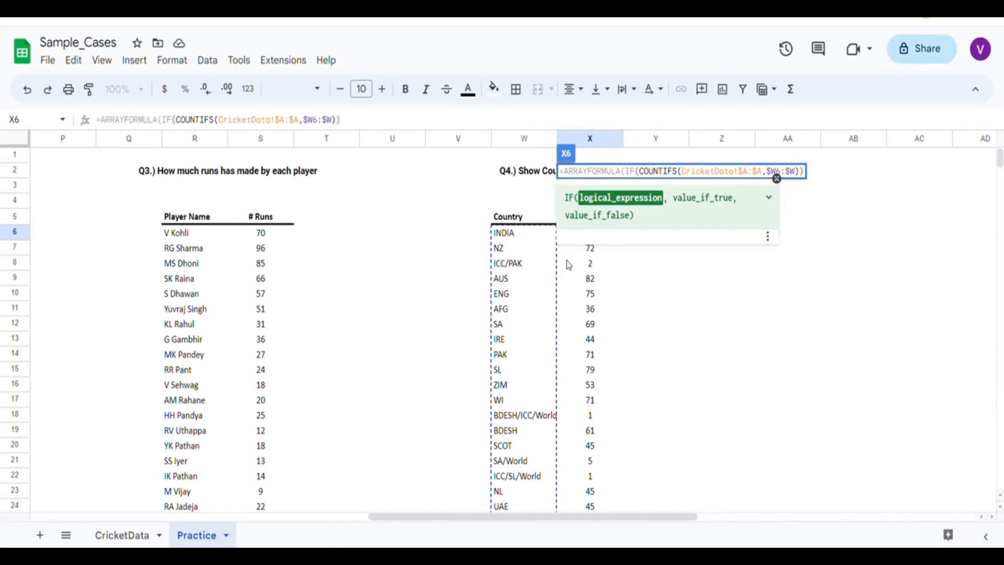
text(W6:W)
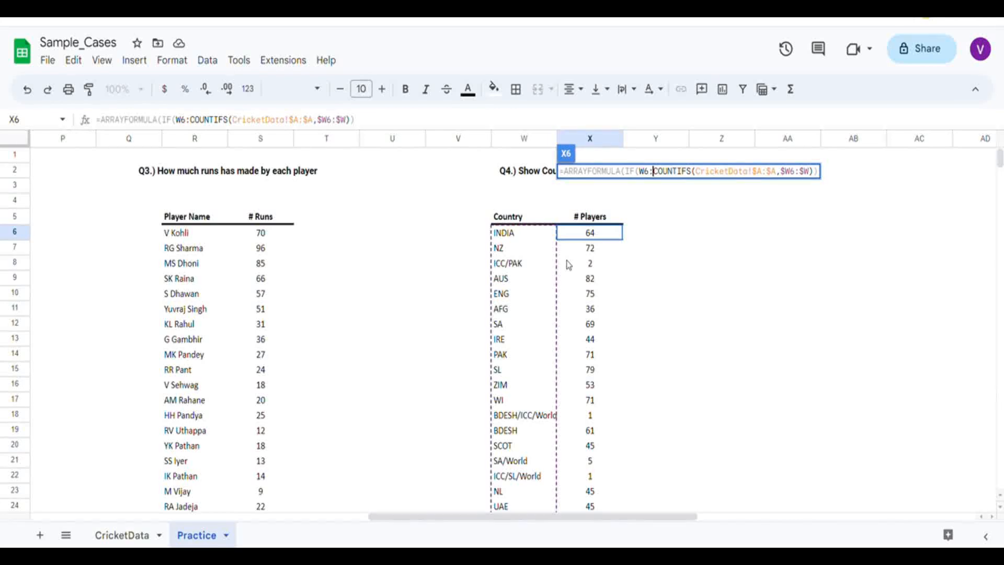
text(="","")
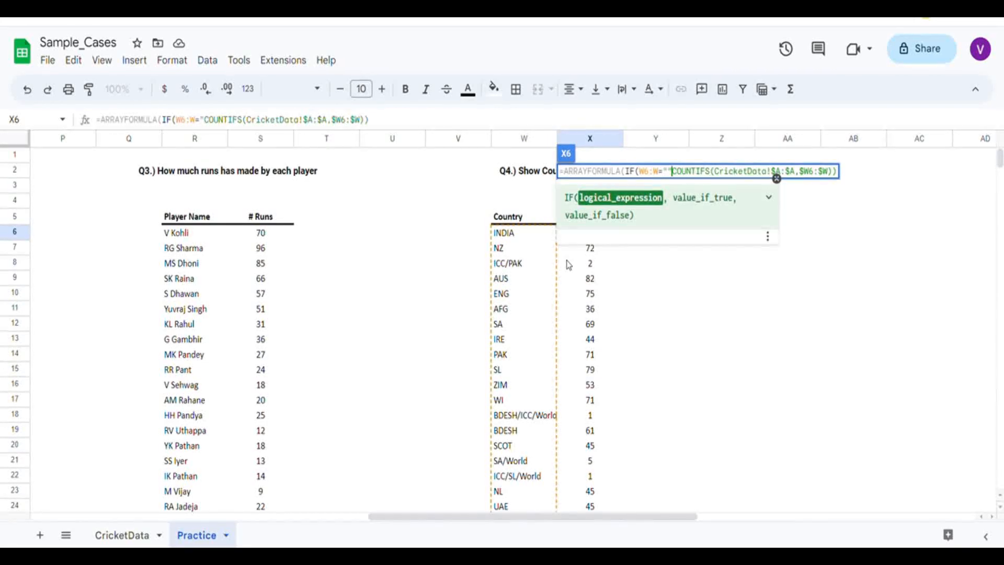
text(,)
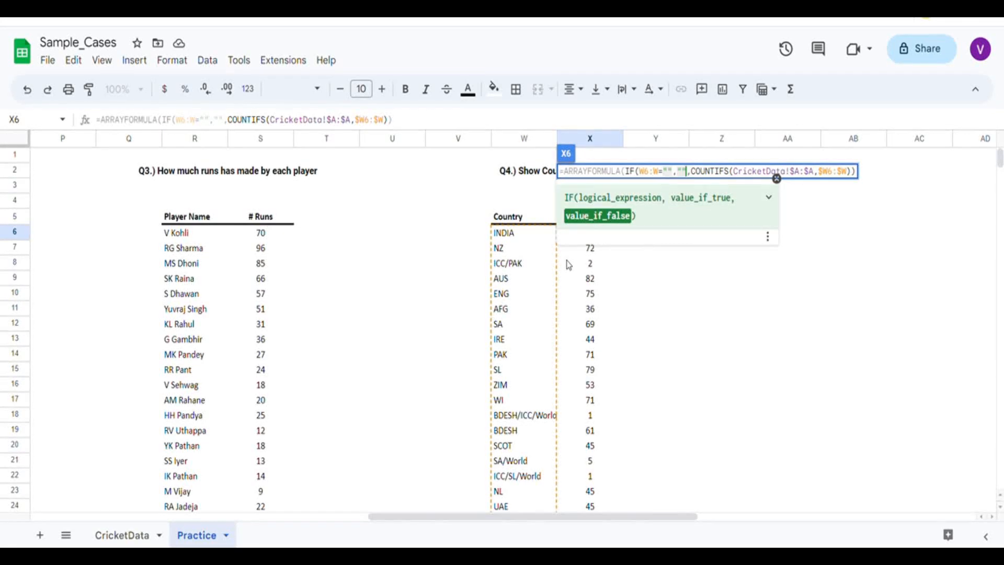
Make the IF range in X6 absolute as $W$6:$W, close the final parenthesis and commit the formula.
key(Left)
key(Left)
key(Left)
key(Left)
key(Left)
key(Left)
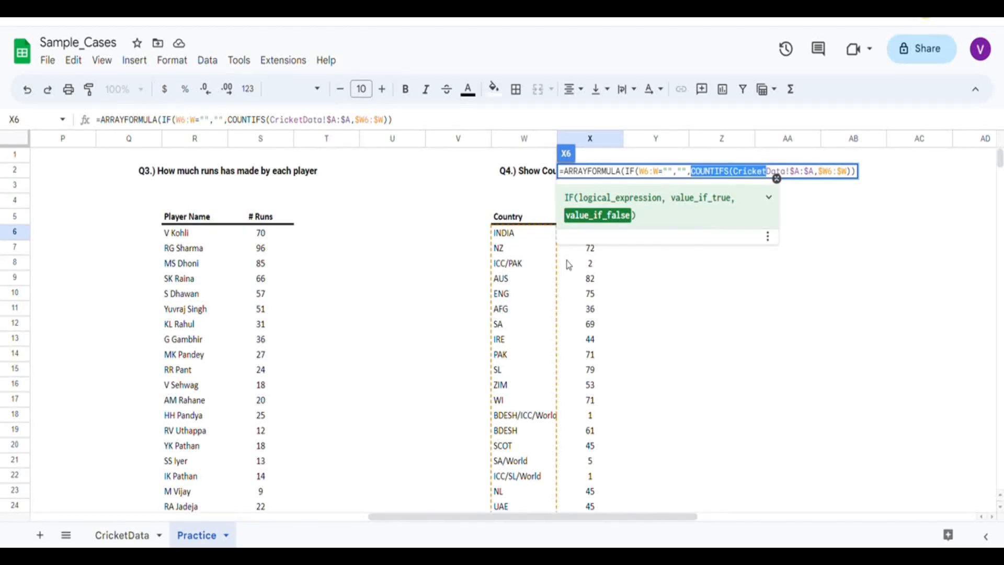
key(F4)
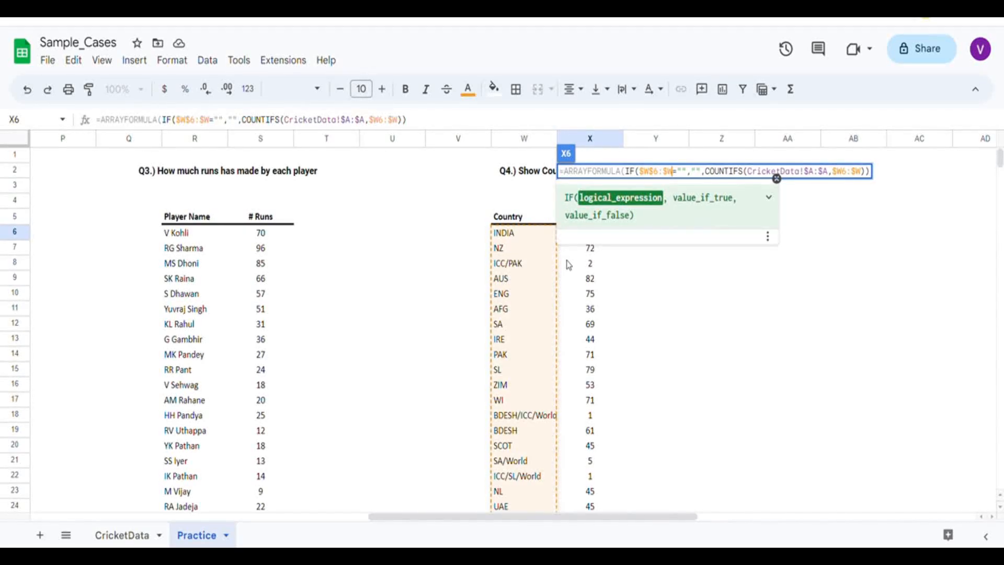
key(End)
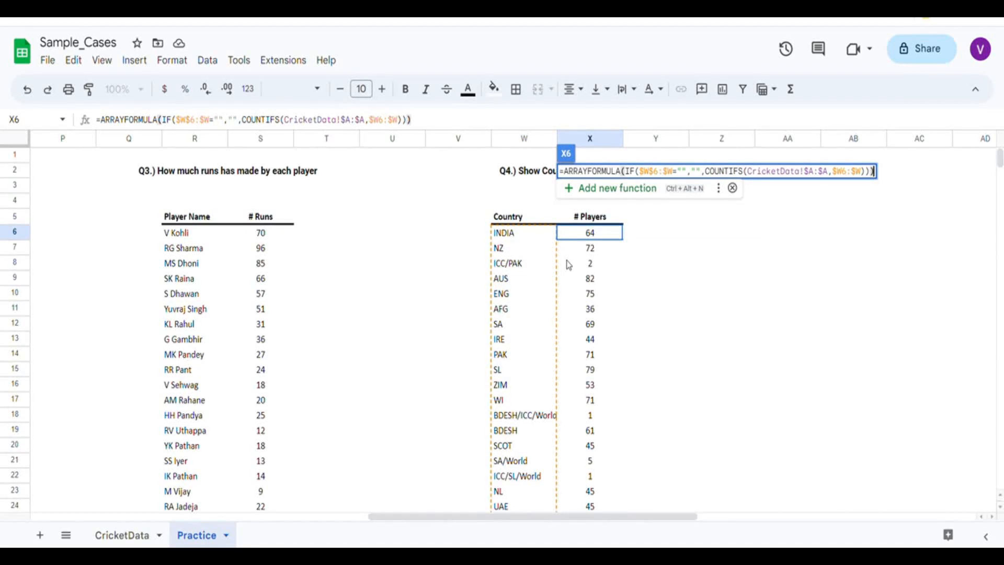
key(Return)
Examine column X below the last country, down to row 1000, for leftover values beside blank country cells.
key(Up)
key(Left)
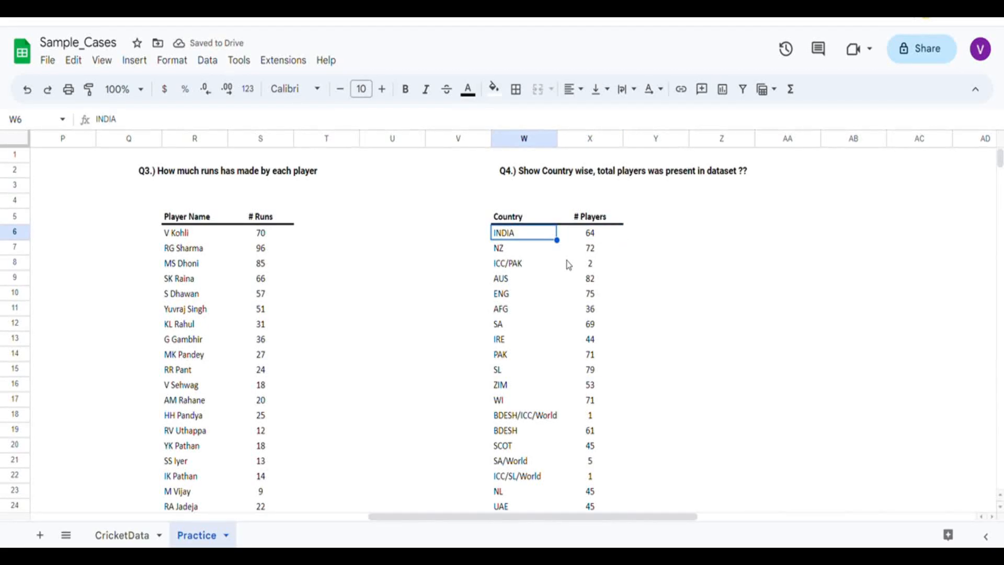
key(ctrl+Down)
key(Right)
key(Down)
key(ctrl+shift+Down)
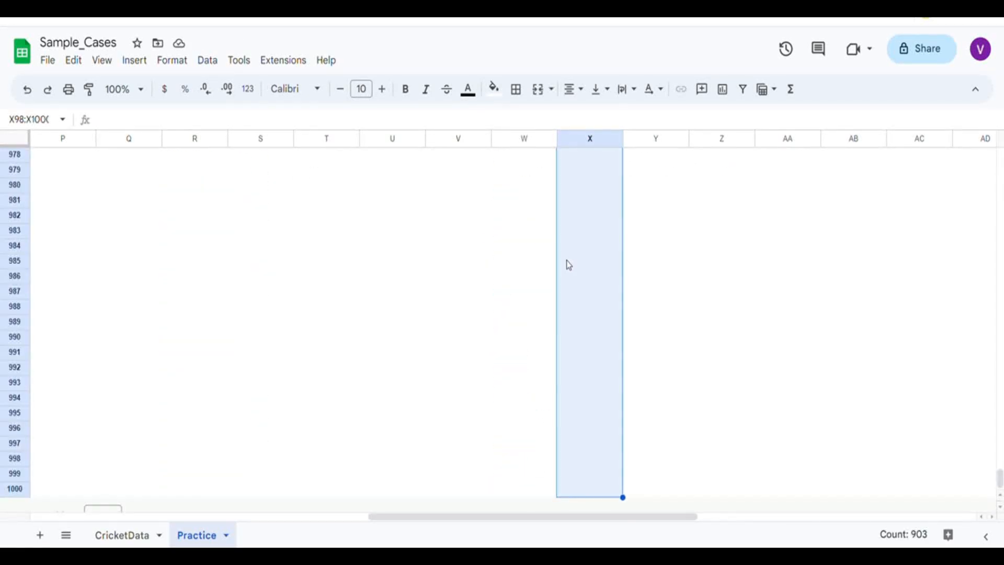
key(Up)
key(Up)
key(ctrl+Up)
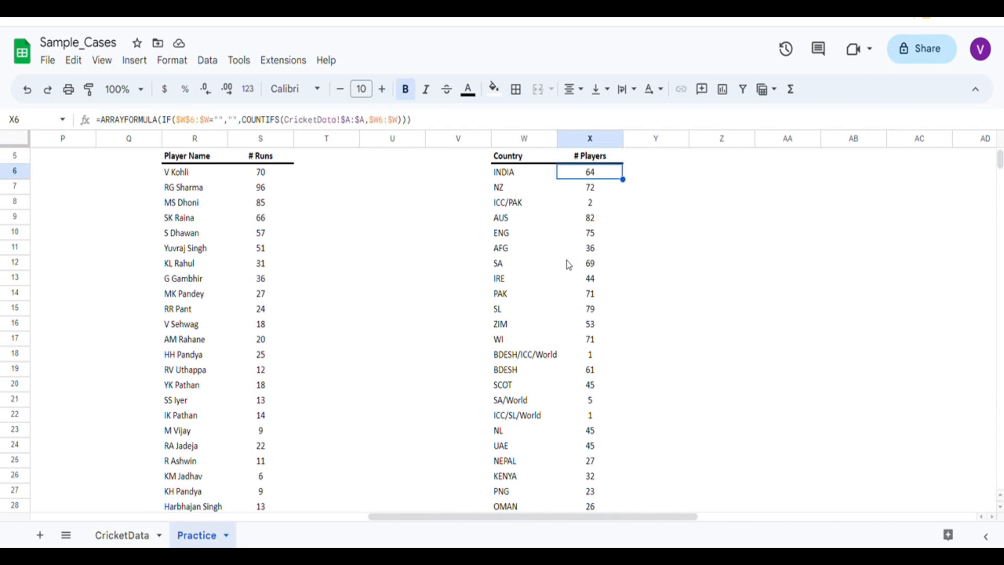
Look through the country names in column W, from INDIA downward.
key(Left)
key(Down)
key(Down)
key(Down)
key(Down)
key(Down)
key(Down)
key(Down)
key(Down)
key(Down)
key(Down)
key(Down)
key(Down)
key(Down)
key(Down)
key(Down)
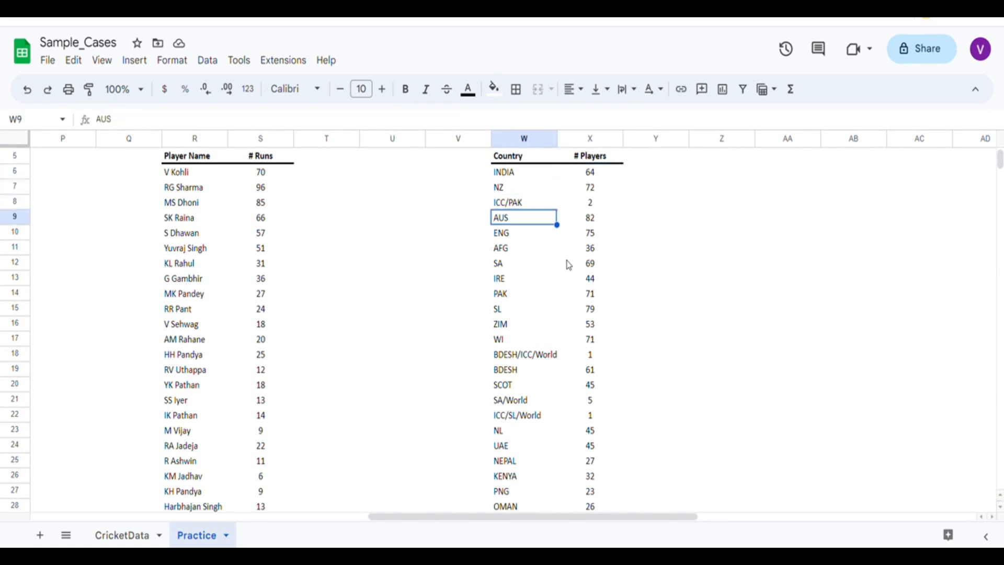
key(ctrl+c)
key(Down)
key(Down)
key(Down)
key(Down)
key(Down)
key(Down)
key(Down)
key(Down)
key(Down)
key(Down)
key(Down)
key(Down)
key(Down)
key(Down)
key(Down)
key(Down)
key(Down)
key(Down)
key(Down)
key(Down)
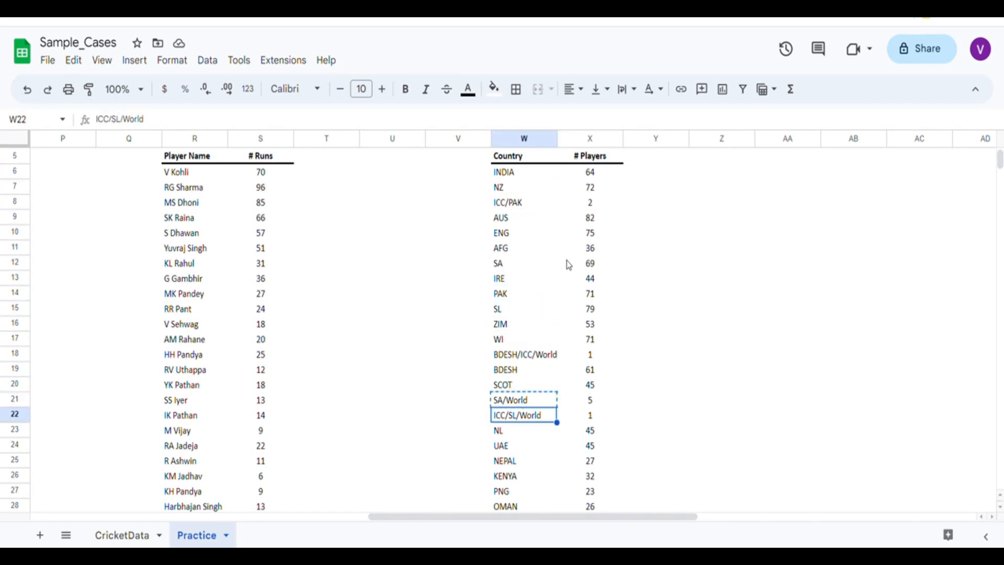
Close the Filter 4 view on the CricketData sheet and copy the country UAE from cell A1816.
click(137, 535)
click(985, 144)
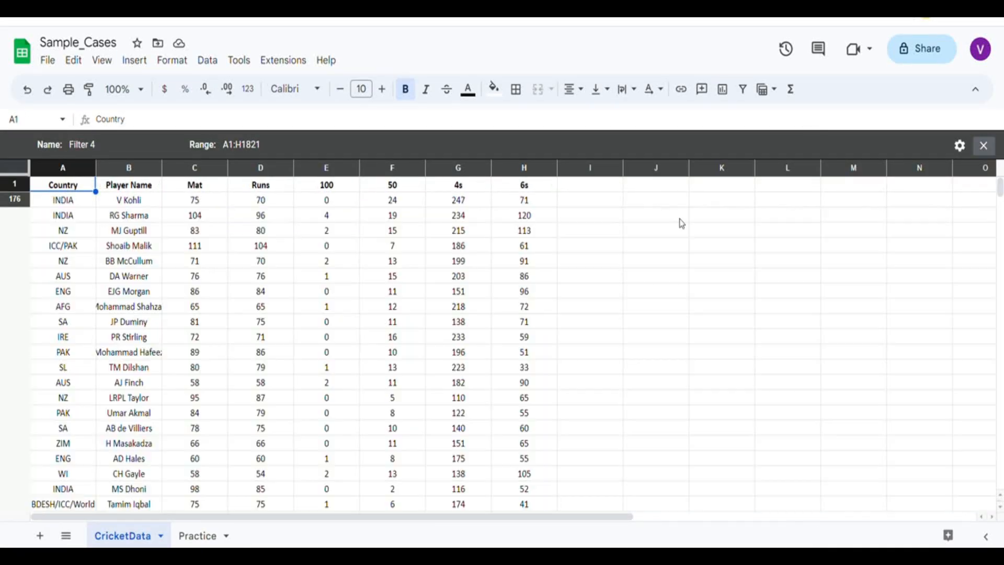
click(119, 268)
key(Left)
key(ctrl+Down)
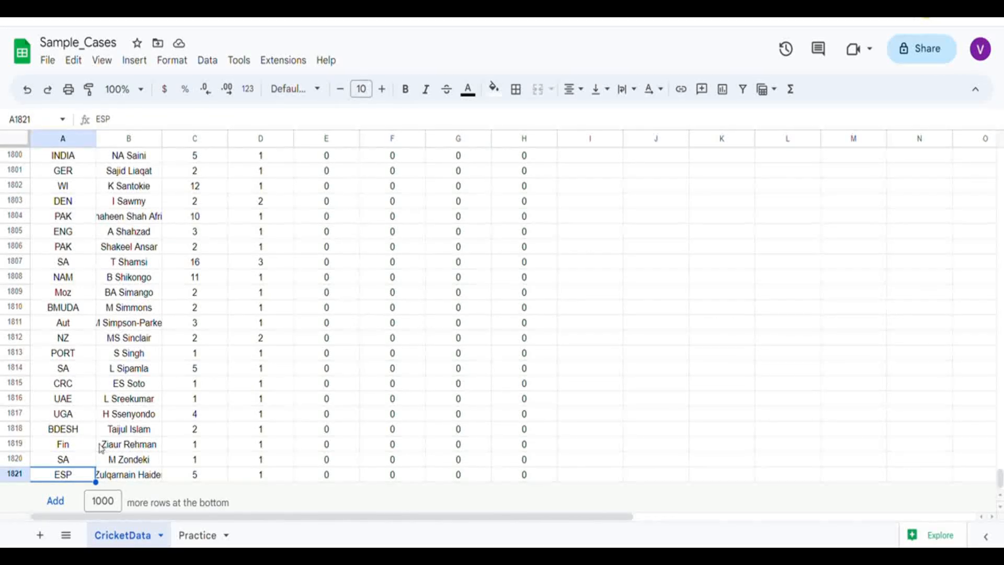
click(80, 449)
key(Up)
key(Up)
key(Up)
key(ctrl+c)
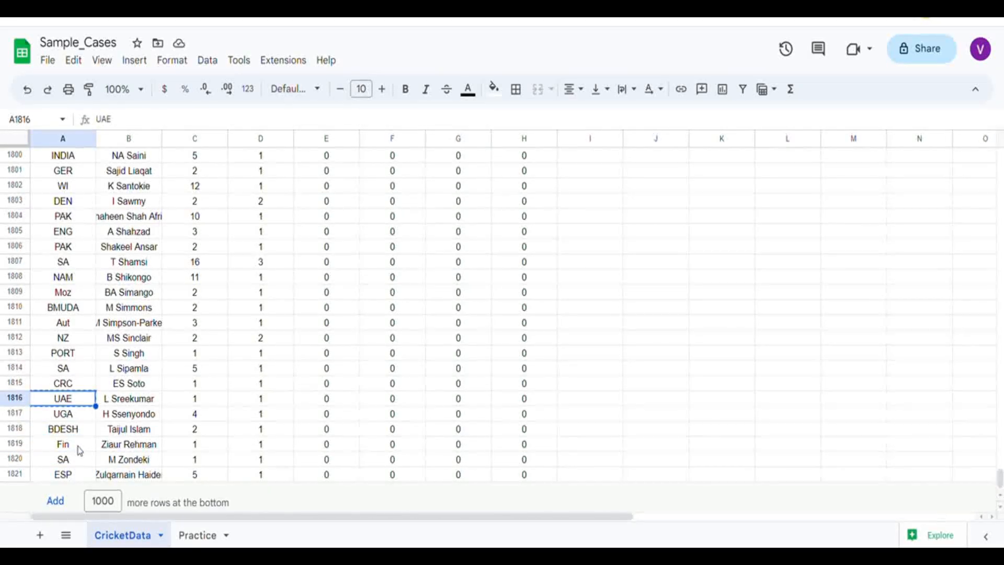
Paste UAE without its source formatting into W98, directly below the last country on the Practice sheet.
click(201, 535)
scroll(467, 372, down, 20)
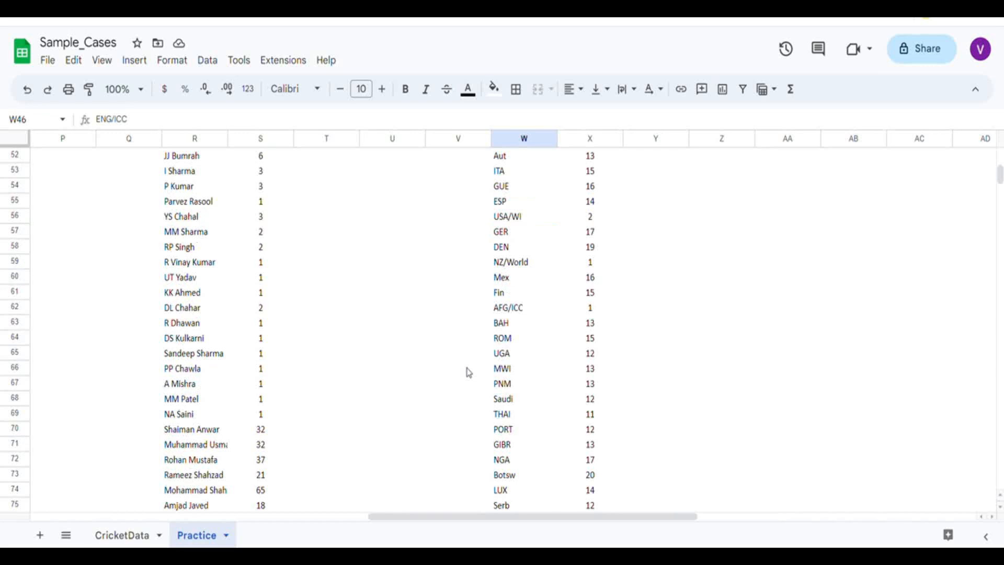
scroll(468, 373, up, 2)
click(511, 220)
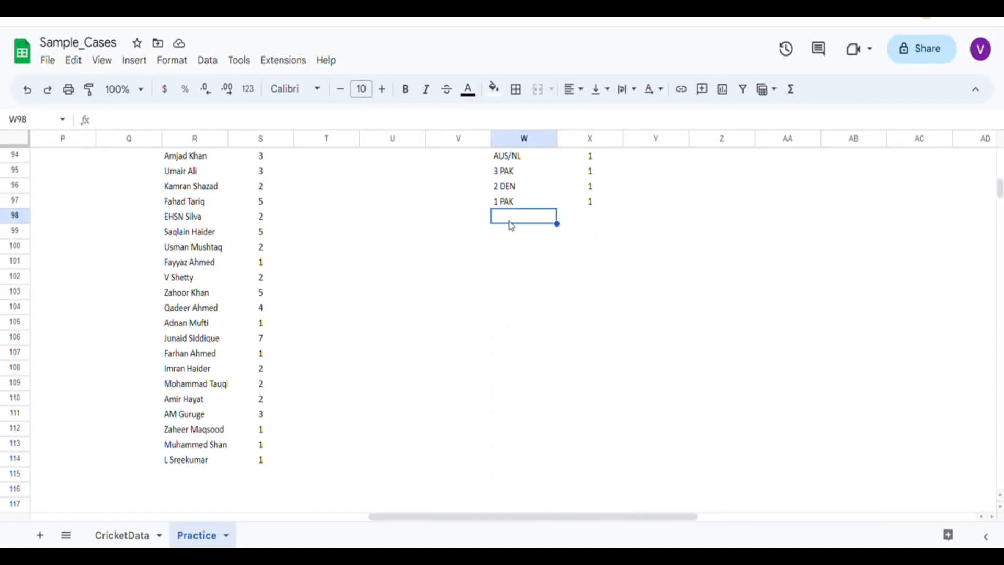
key(ctrl+v)
key(ctrl+z)
key(ctrl+v)
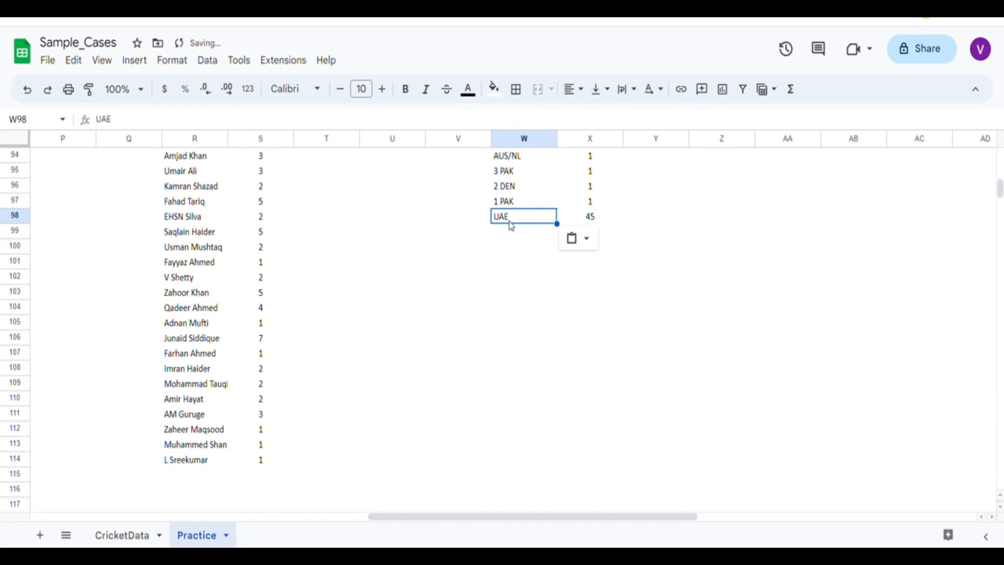
Check the player count for the added UAE row in X98 against the rest of the # Players column.
key(Right)
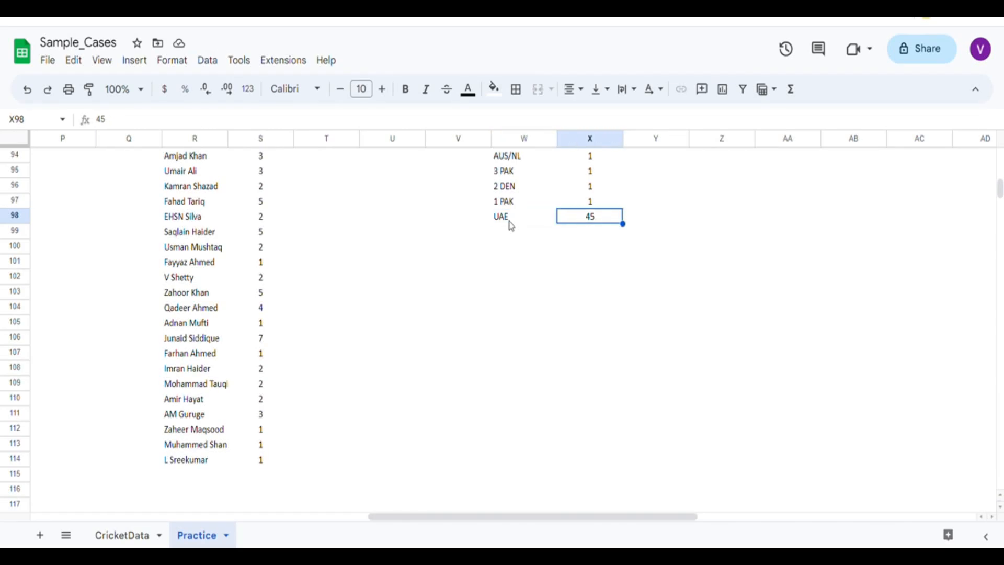
key(ctrl+Up)
key(Down)
key(ctrl+Down)
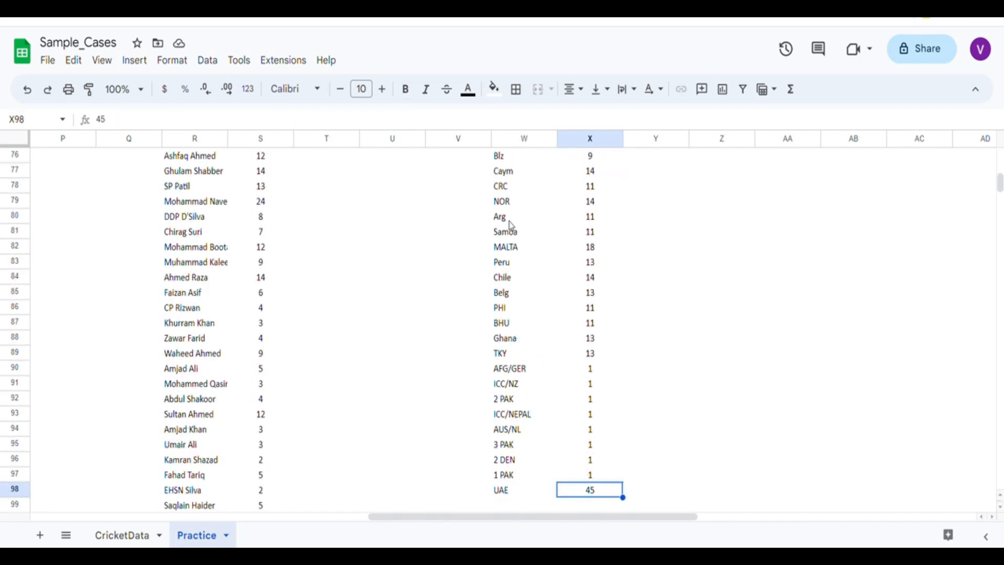
key(Down)
key(Up)
key(Left)
key(Right)
key(Up)
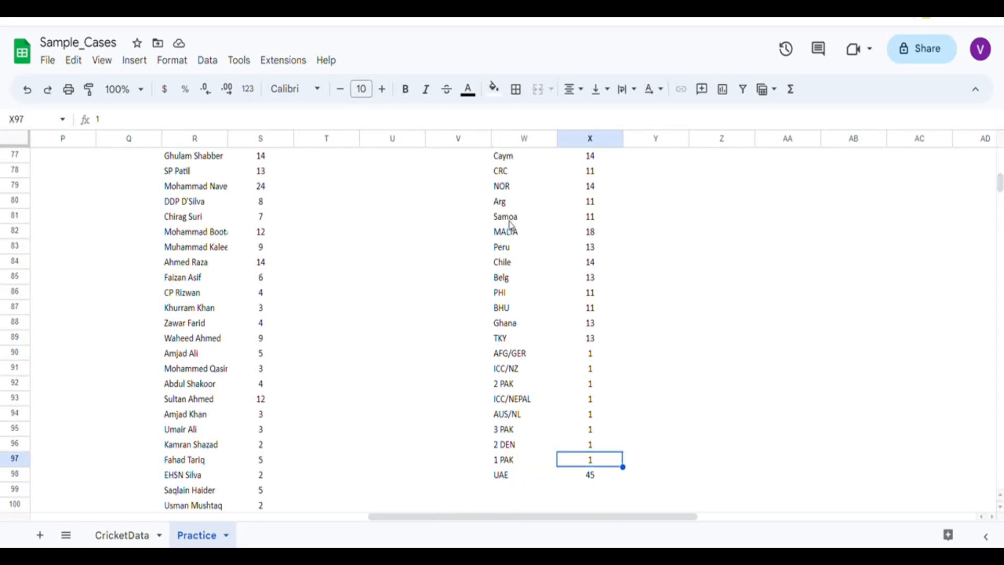
key(Down)
key(Up)
key(Down)
key(Left)
key(Right)
key(ctrl+Up)
key(Down)
key(ctrl+Down)
key(ctrl+Up)
key(ctrl+Up)
key(Down)
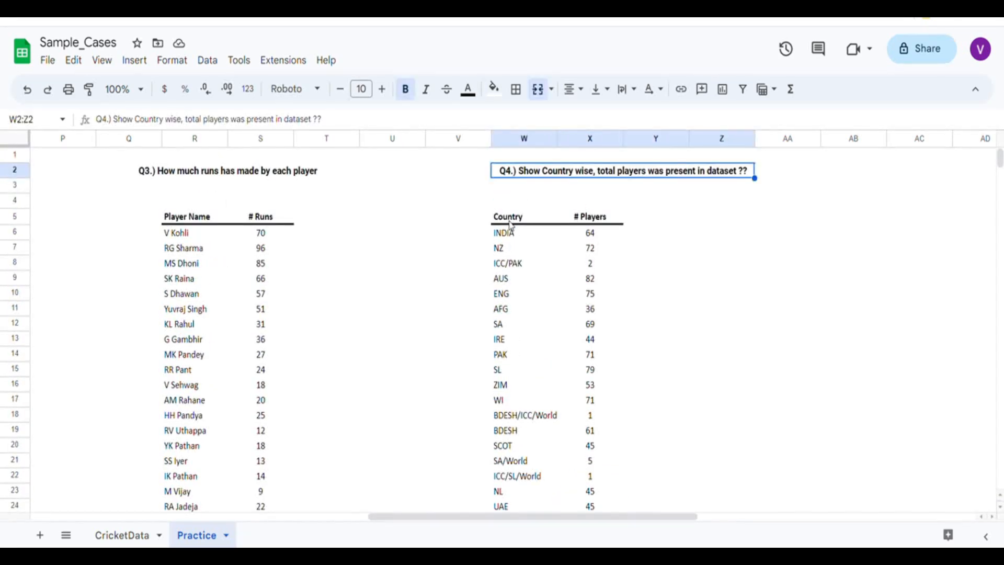
Look back over the Q1 to Q3 question blocks along row 2 of the Practice sheet.
key(ctrl+Left)
key(ctrl+Left)
key(ctrl+Left)
key(Left)
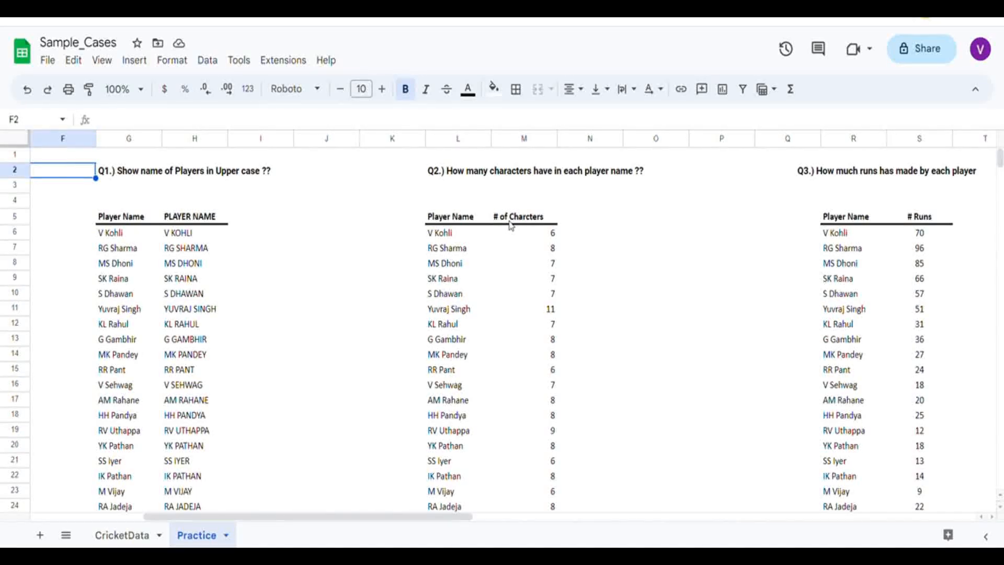
key(Right)
key(Right)
key(Right)
key(Right)
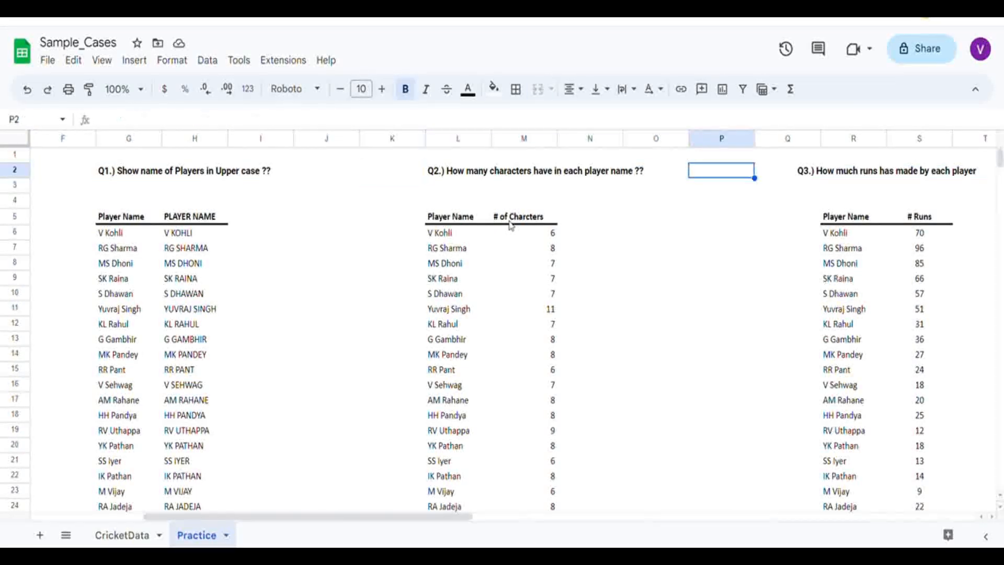
key(Right)
key(Right)
key(Right)
key(Right)
key(Right)
key(Home)
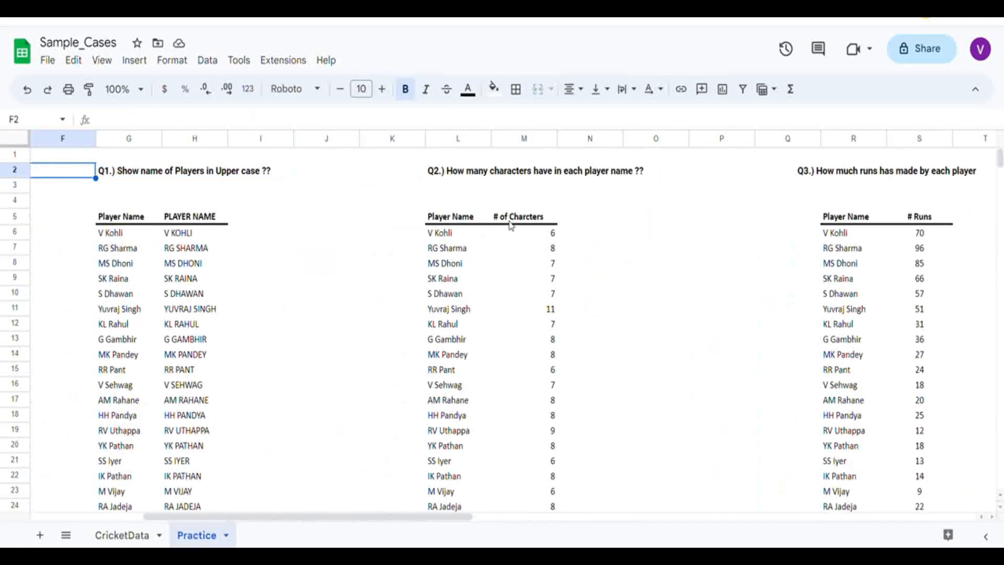